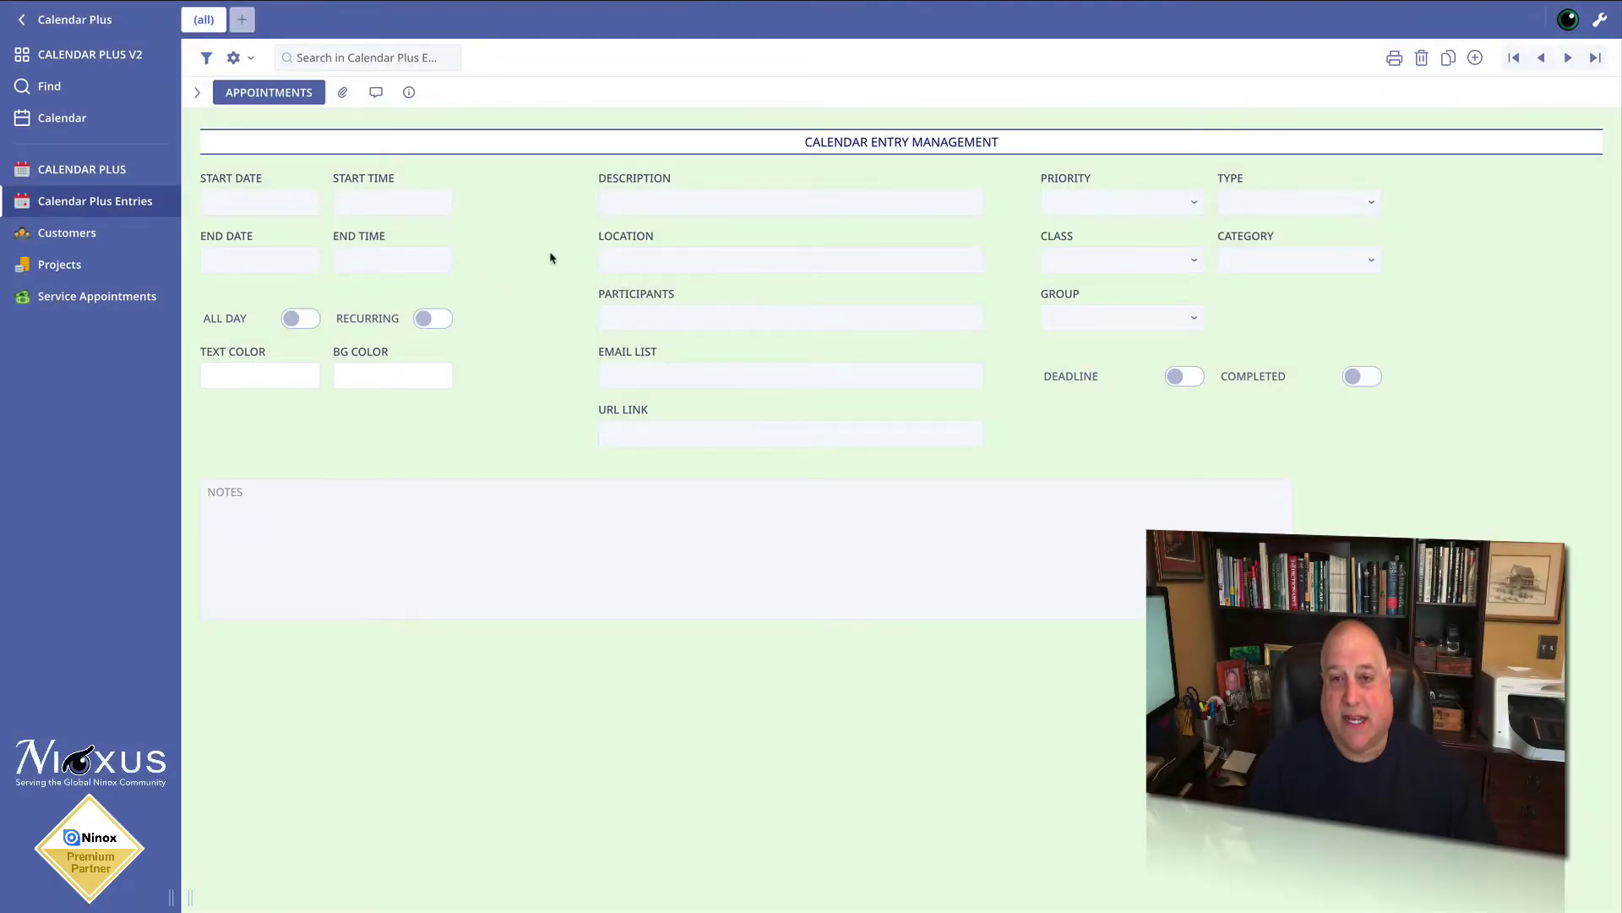
Step: Set the entry's start to October 8, 2020 at 10:00 AM
{"action": "left_click", "coordinate": [247, 203]}
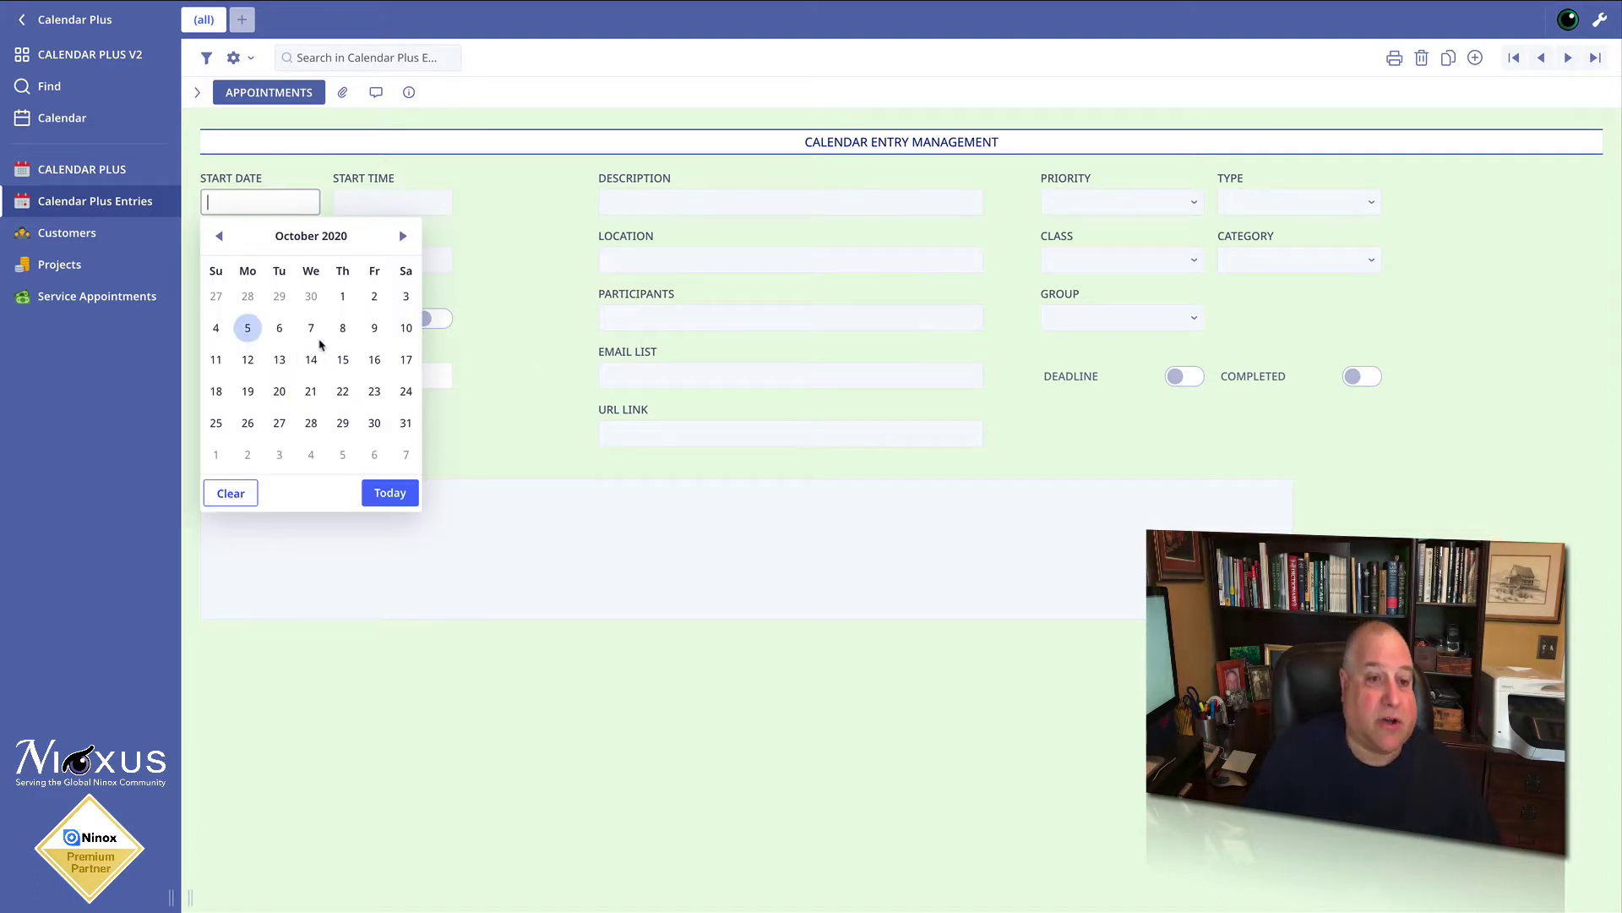
{"action": "left_click", "coordinate": [342, 328]}
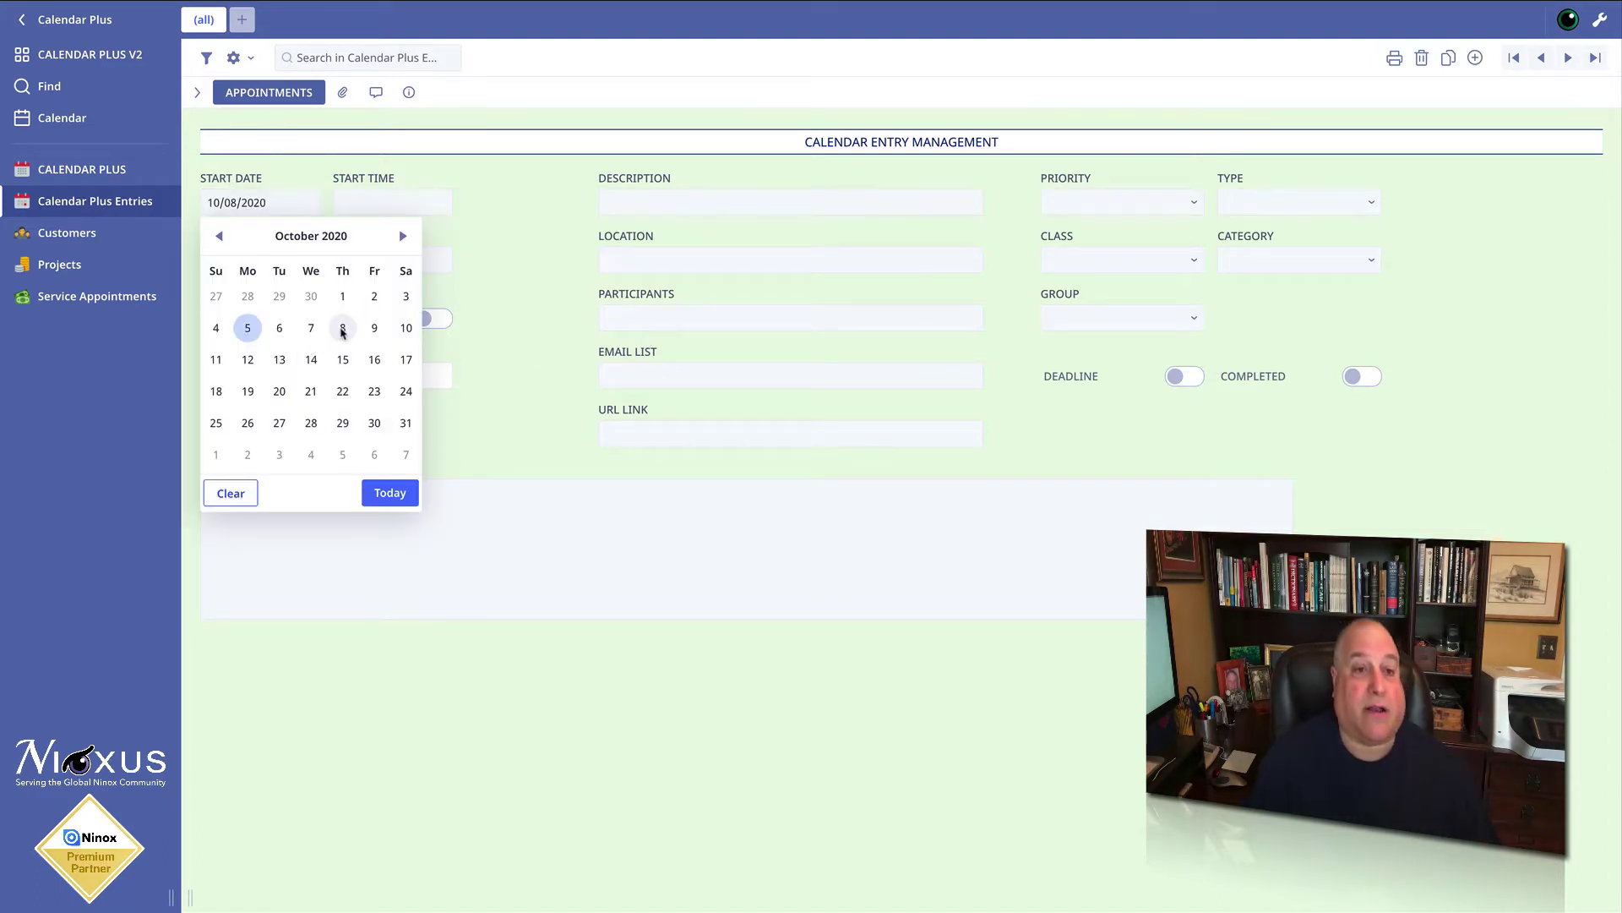
{"action": "left_click", "coordinate": [353, 209]}
{"action": "left_click", "coordinate": [348, 413]}
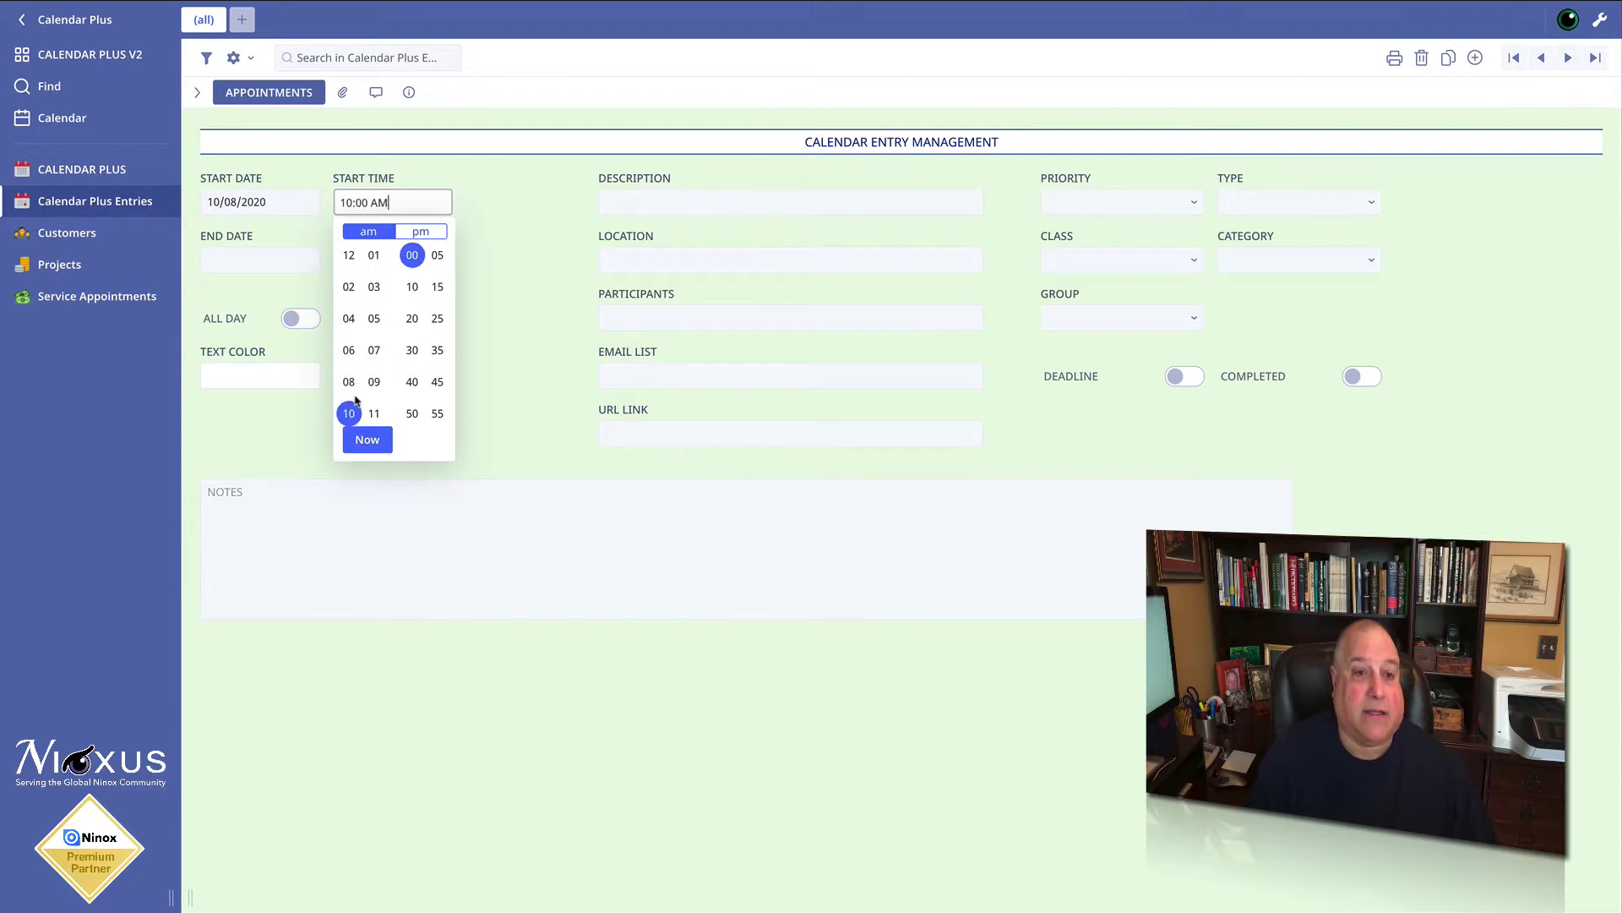
Step: Set the entry's end to October 8, 2020 at 12:00 AM
{"action": "left_click", "coordinate": [245, 262]}
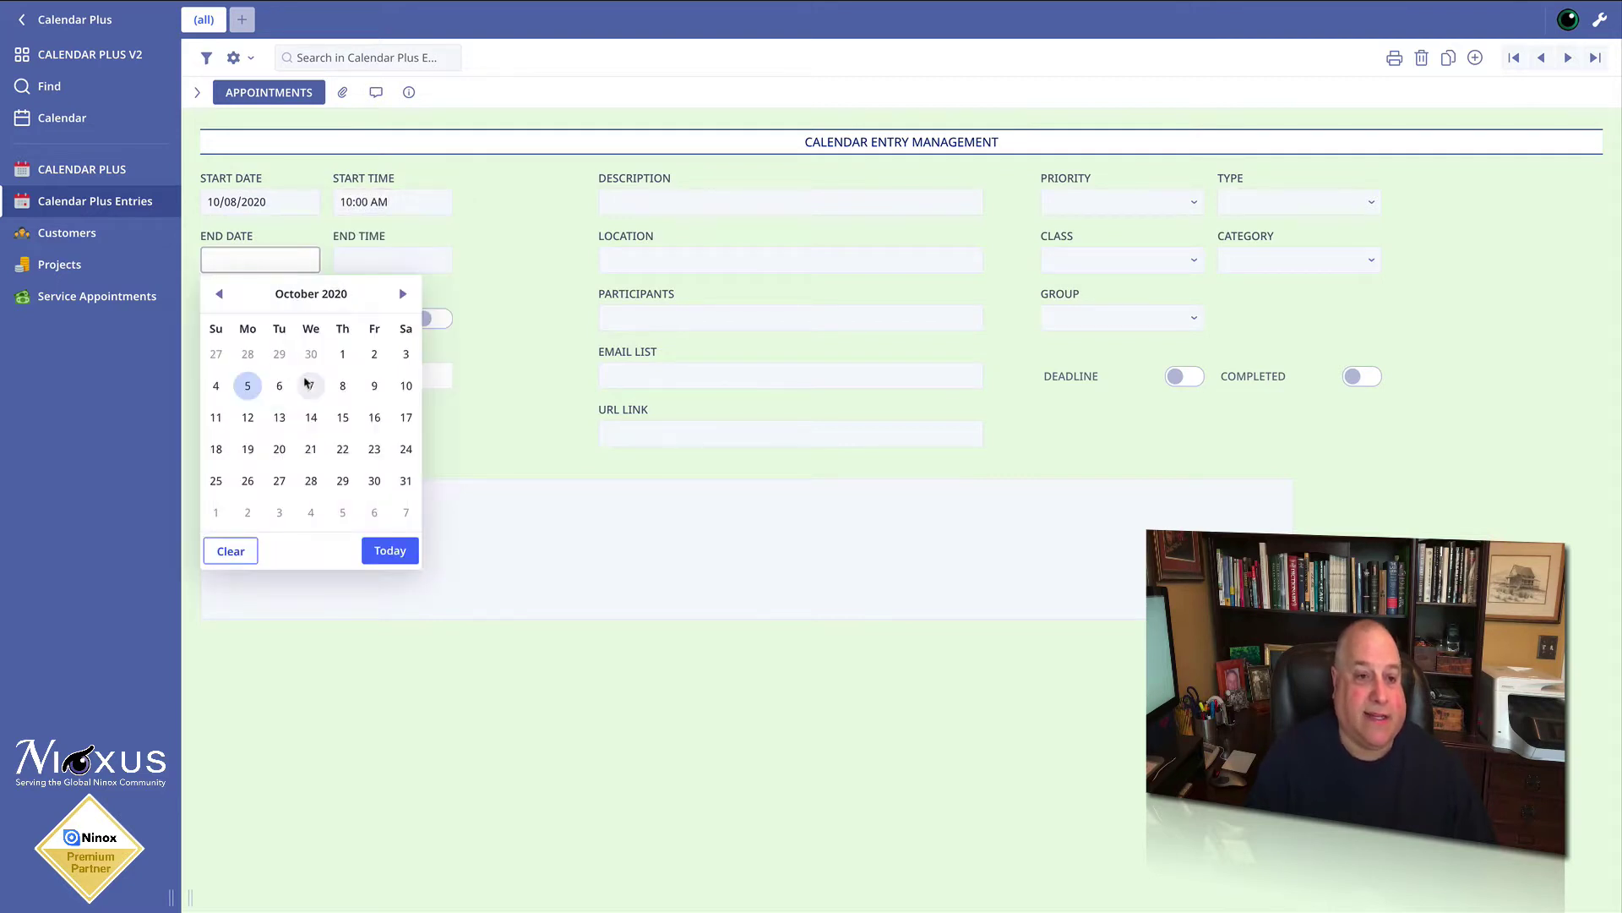
{"action": "left_click", "coordinate": [342, 385]}
{"action": "left_click", "coordinate": [362, 260]}
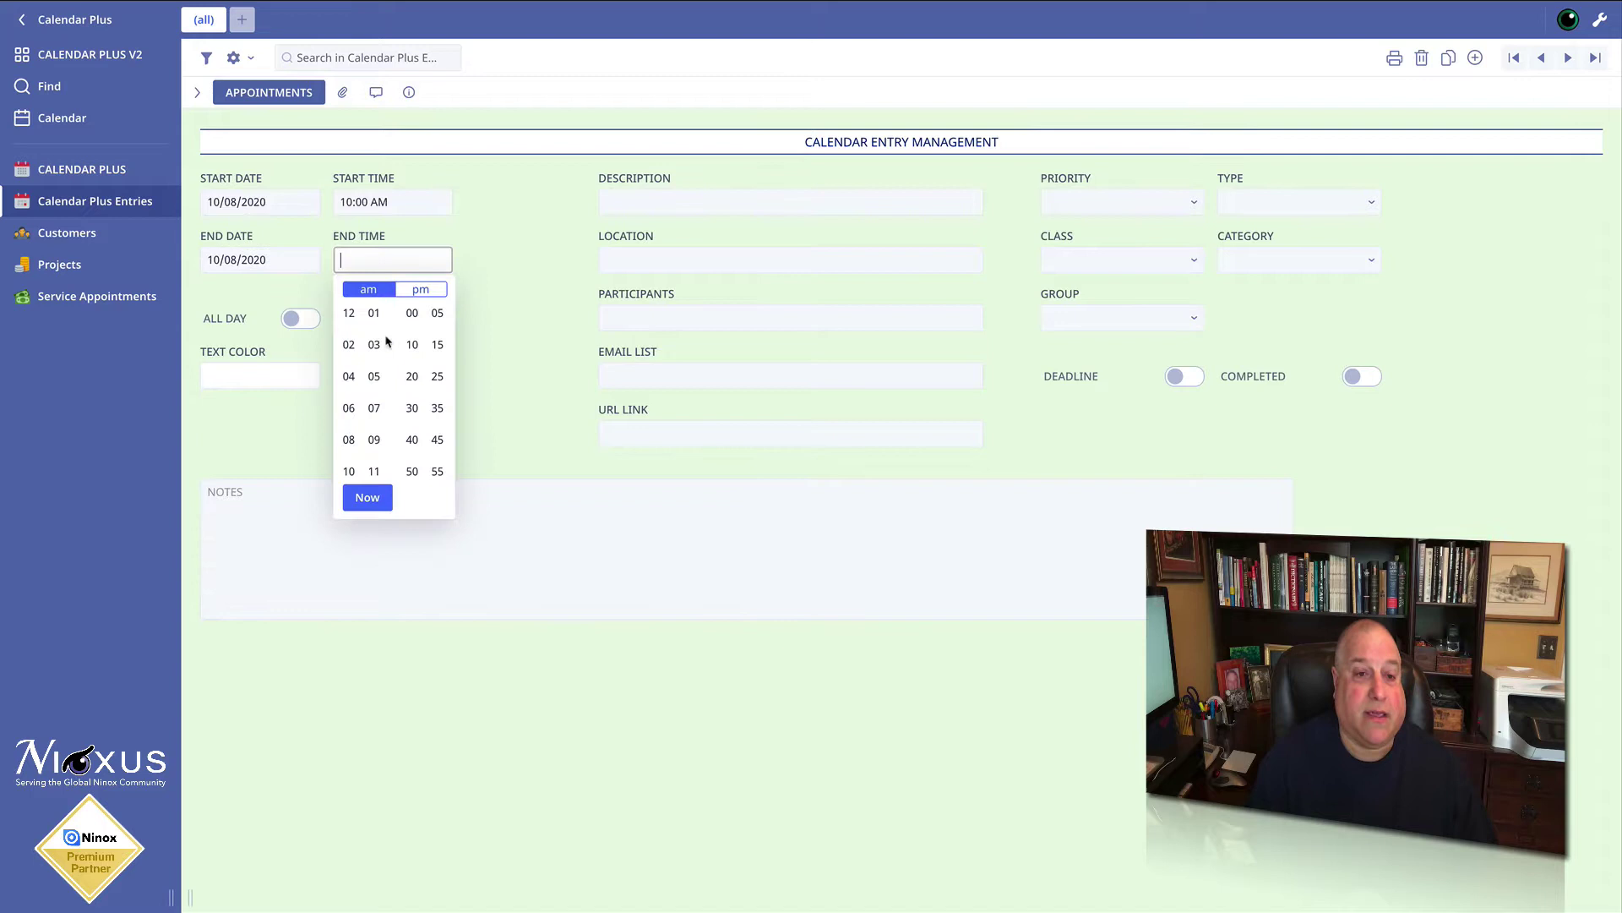
{"action": "left_click", "coordinate": [348, 313]}
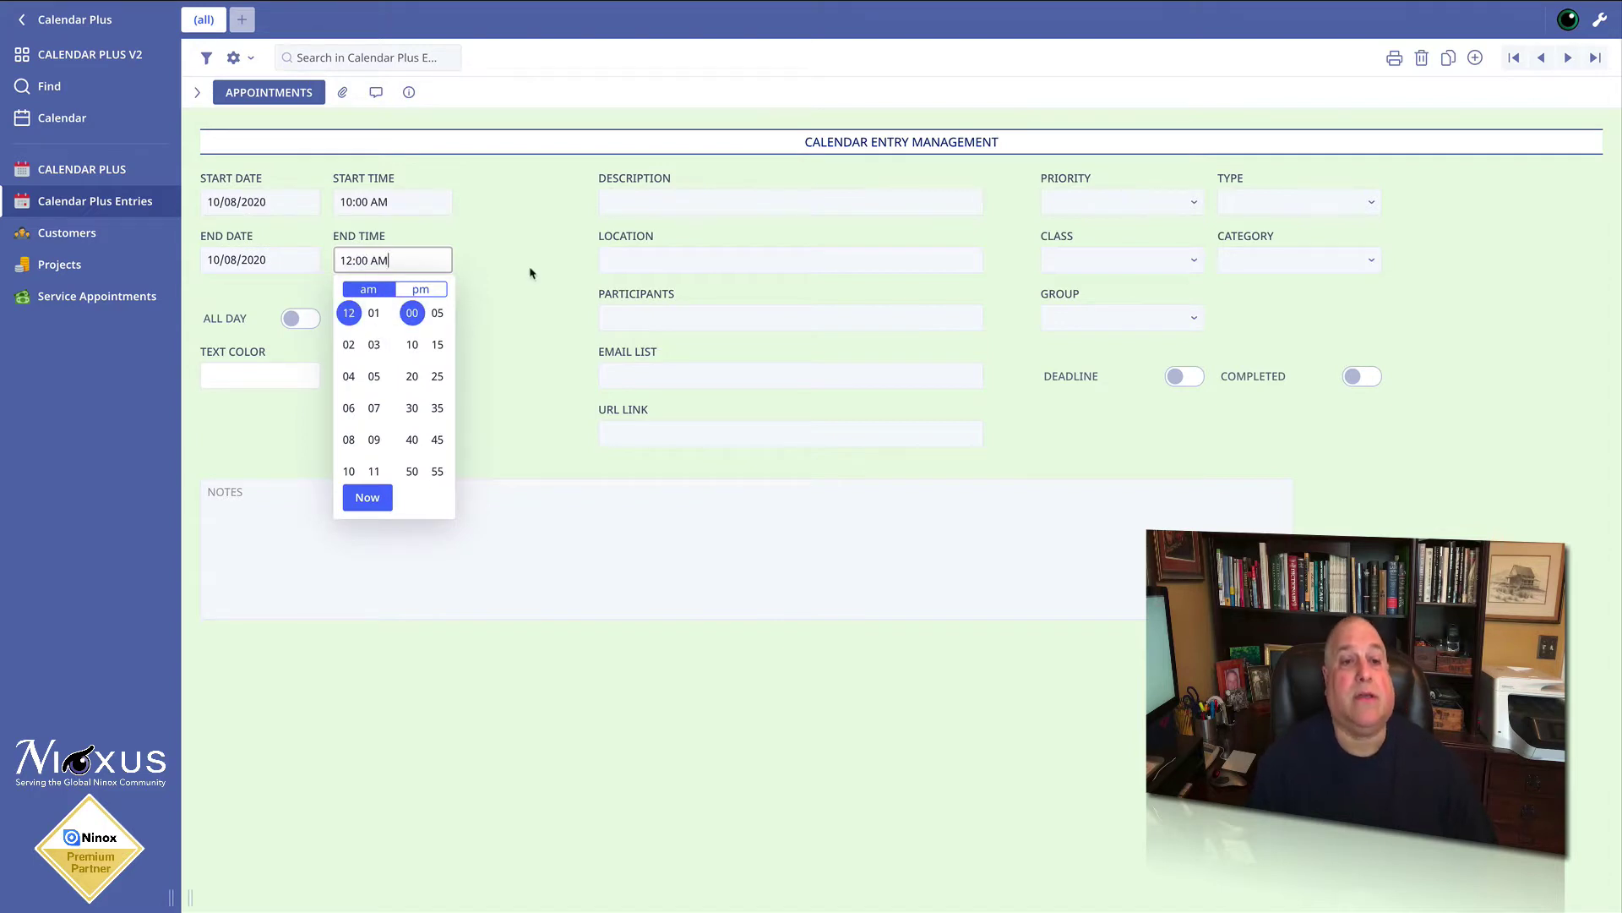
Step: Enter description 'Team Meeting re: New Acctg System', location 'Zoom URL or Main Conference Room', and six participants
{"action": "left_click", "coordinate": [712, 205]}
{"action": "type", "text": "Team "}
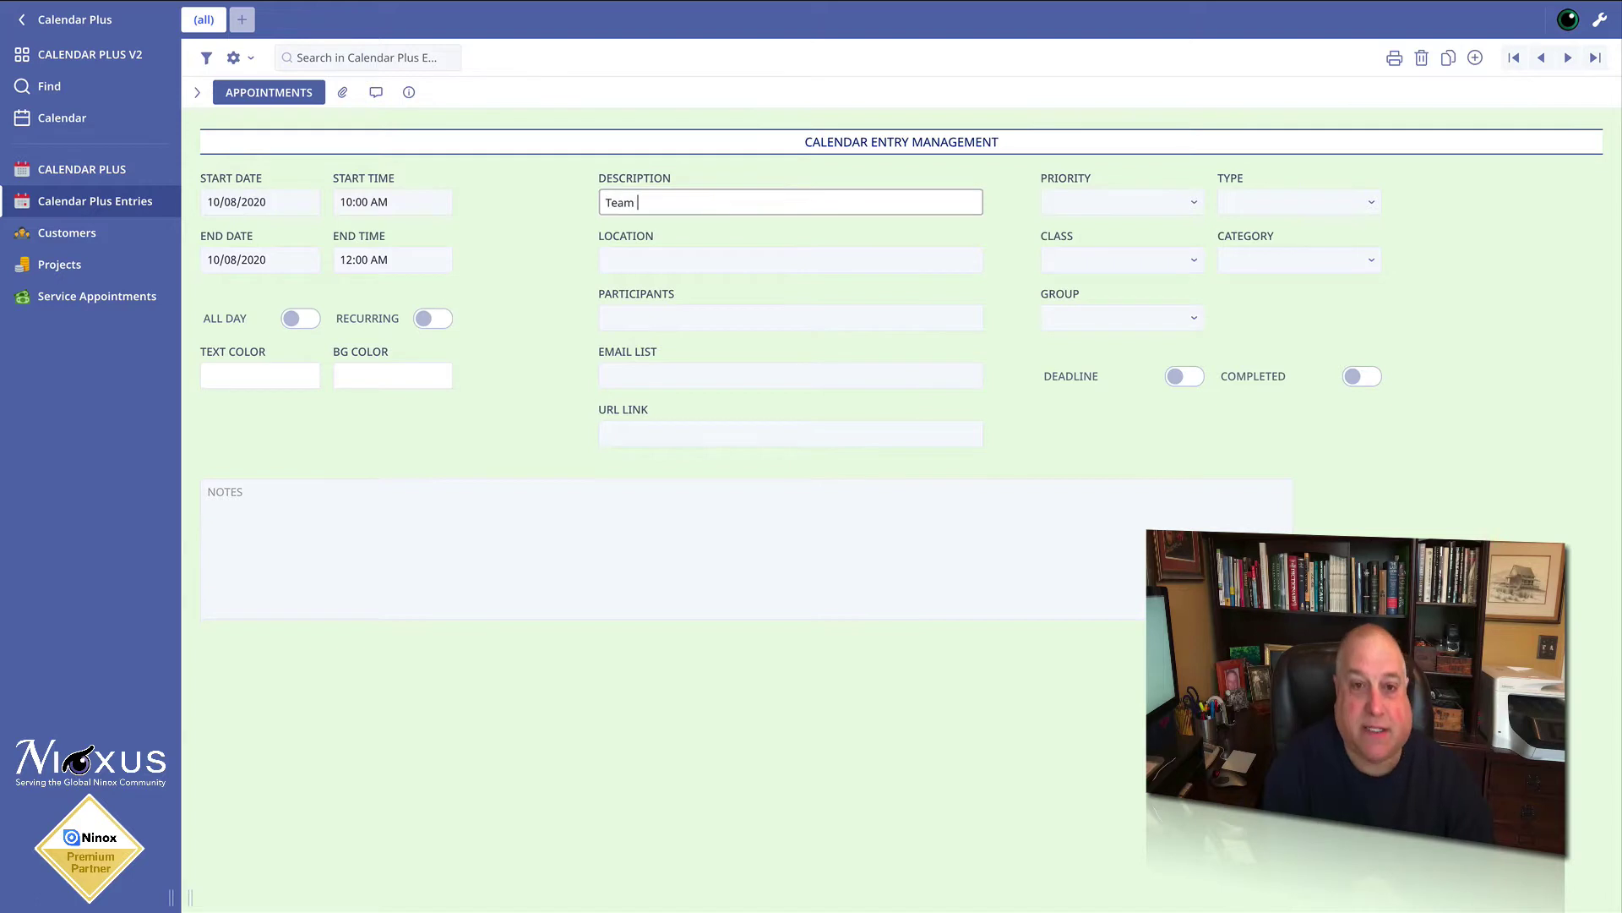
{"action": "type", "text": "Meeting re: New"}
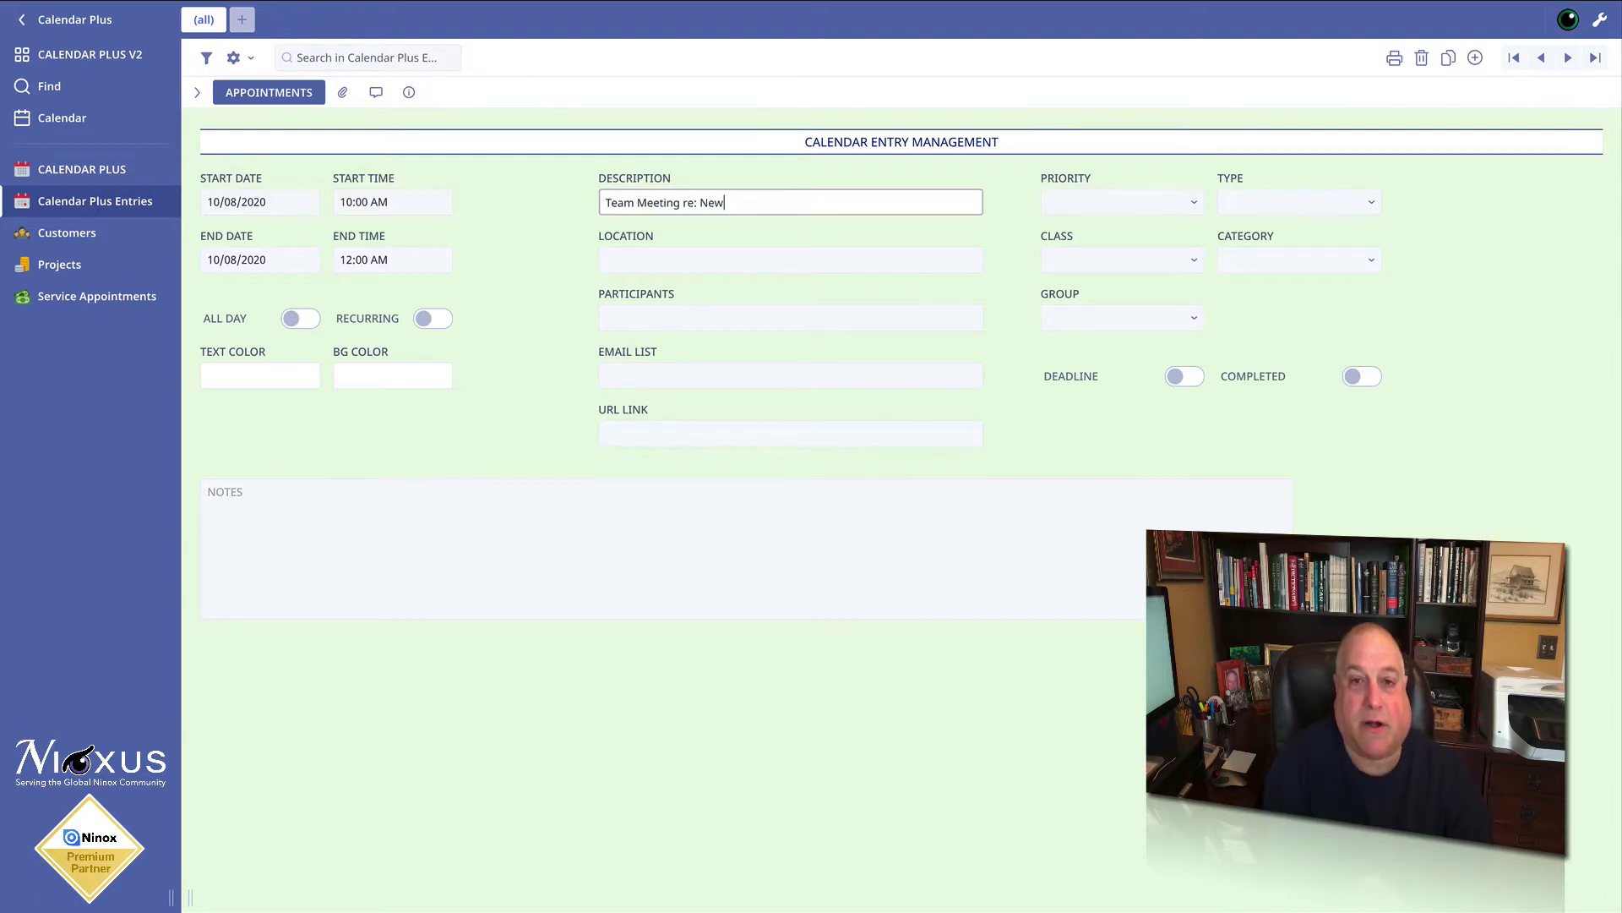
{"action": "type", "text": " Acctg System"}
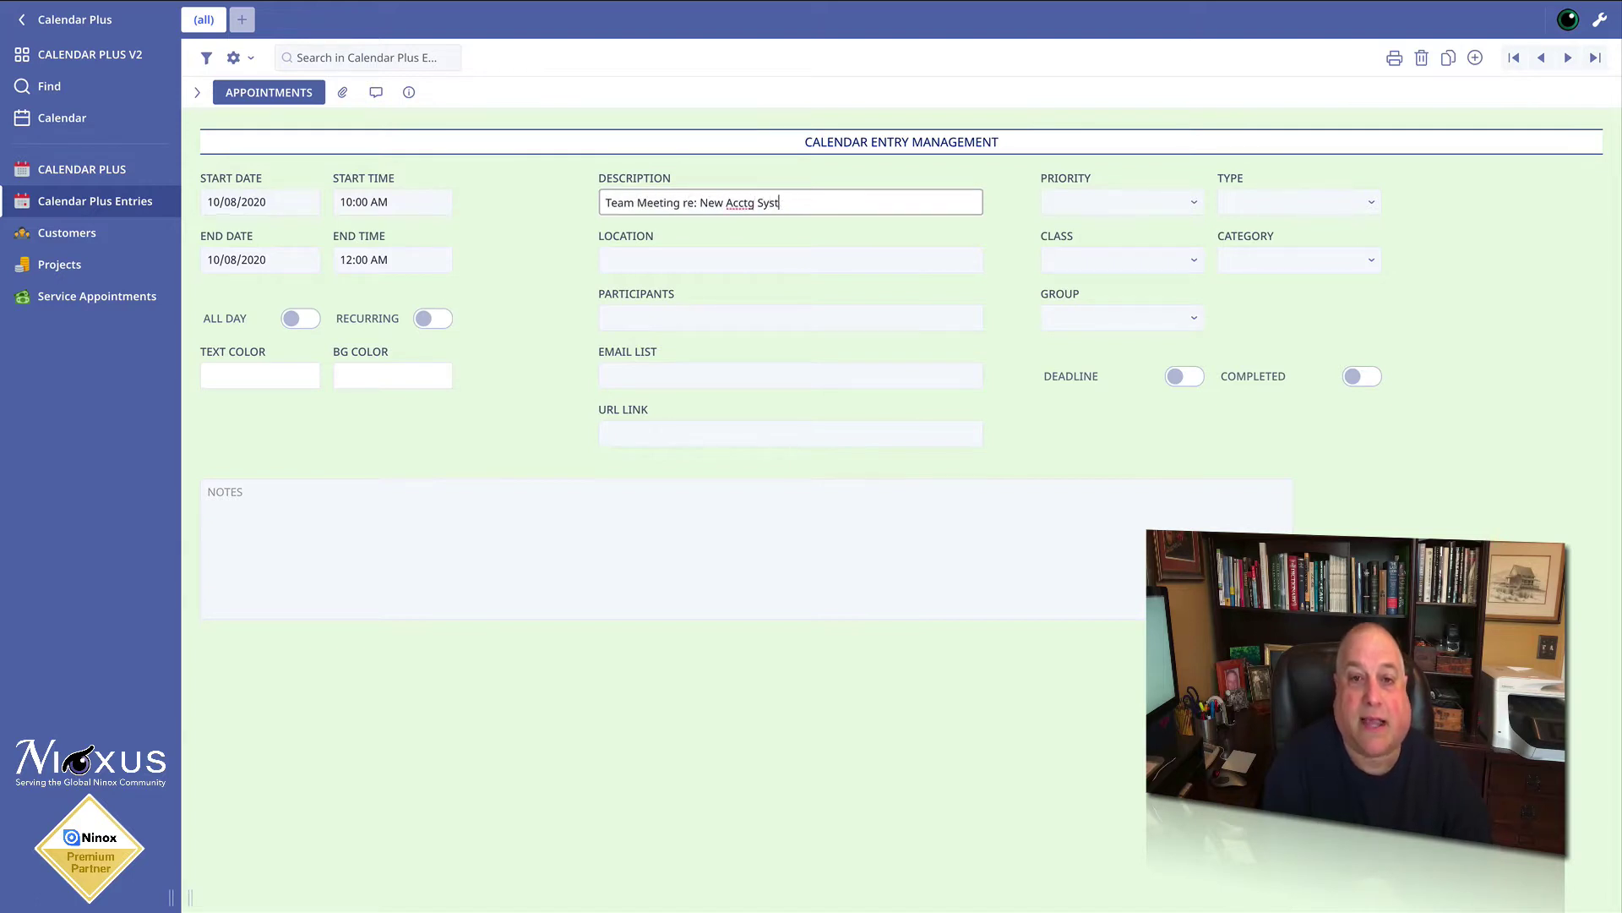
{"action": "left_click", "coordinate": [691, 258]}
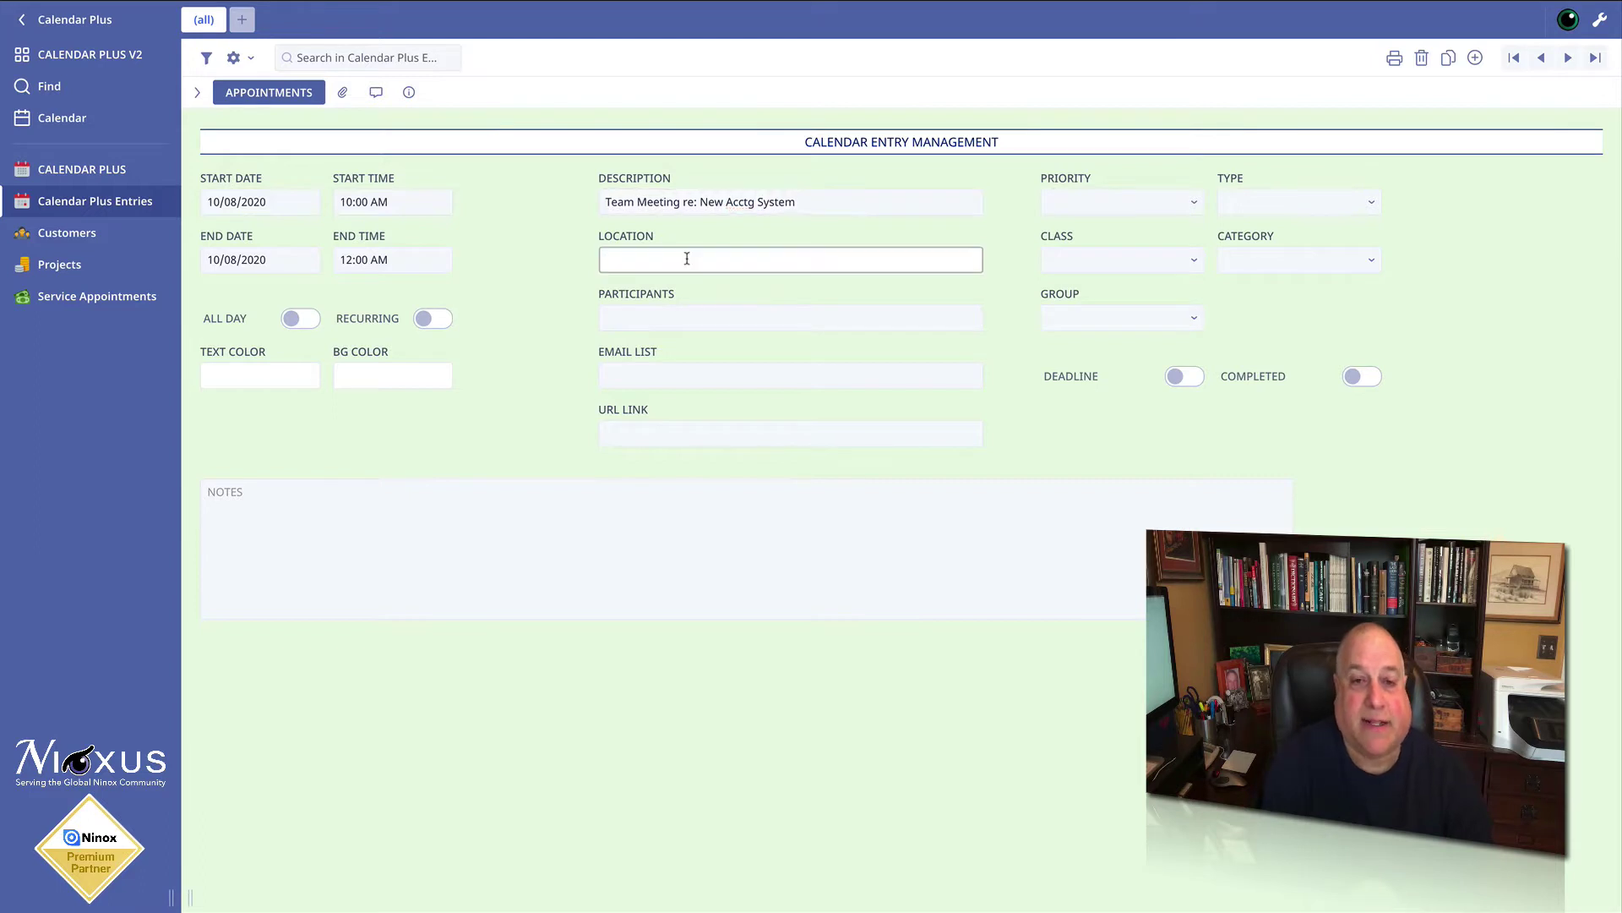
{"action": "type", "text": "Zoom"}
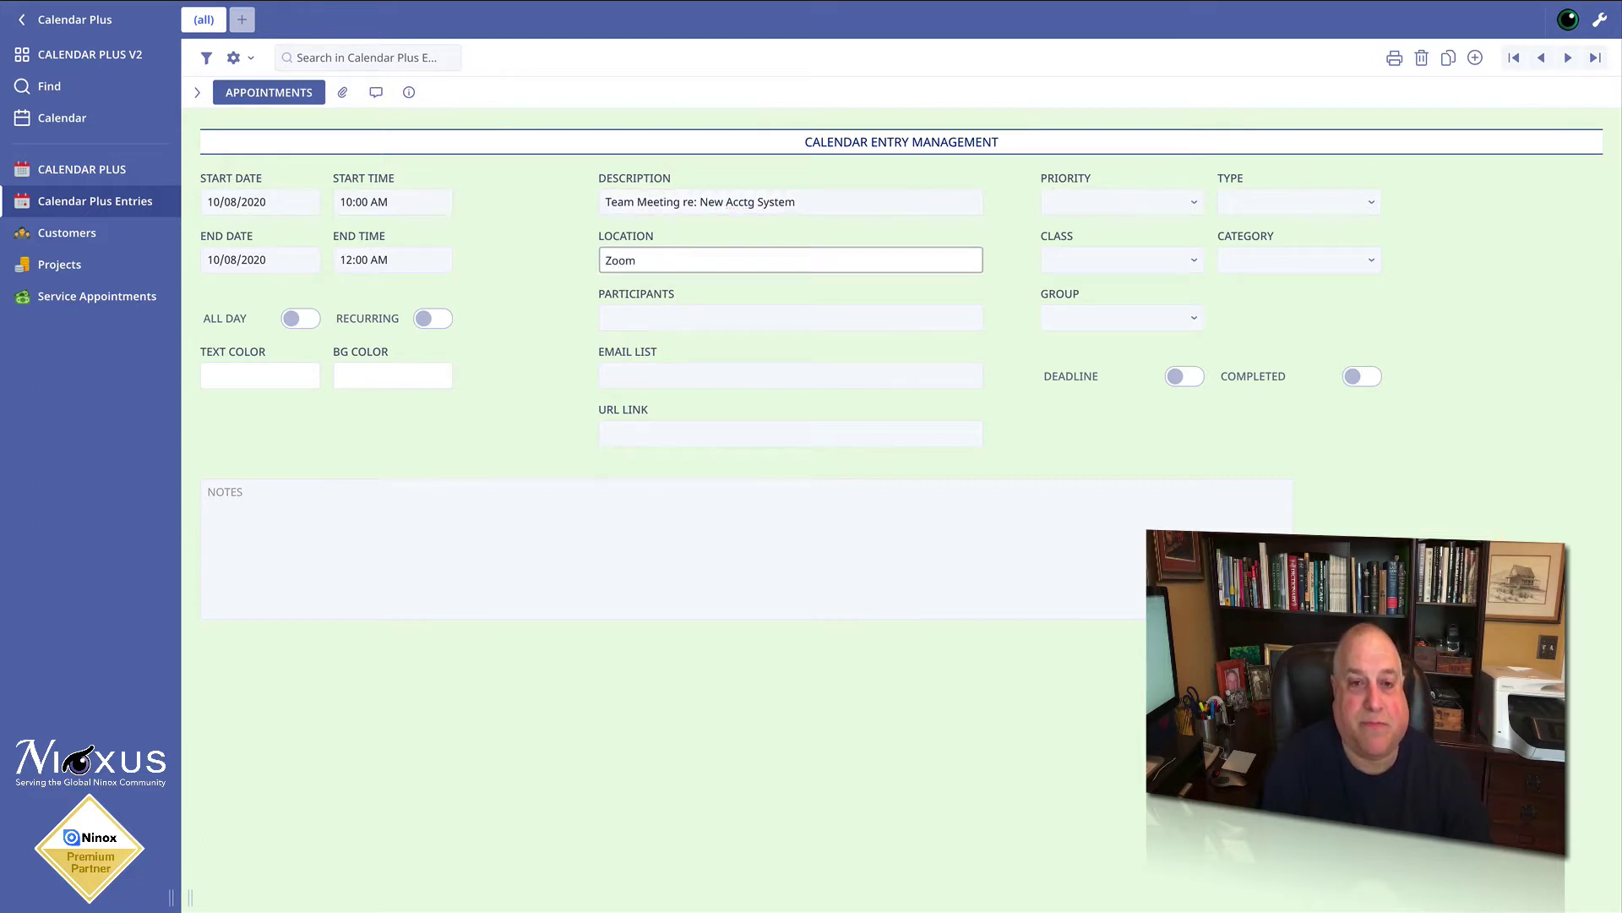
{"action": "type", "text": " URL or Mai"}
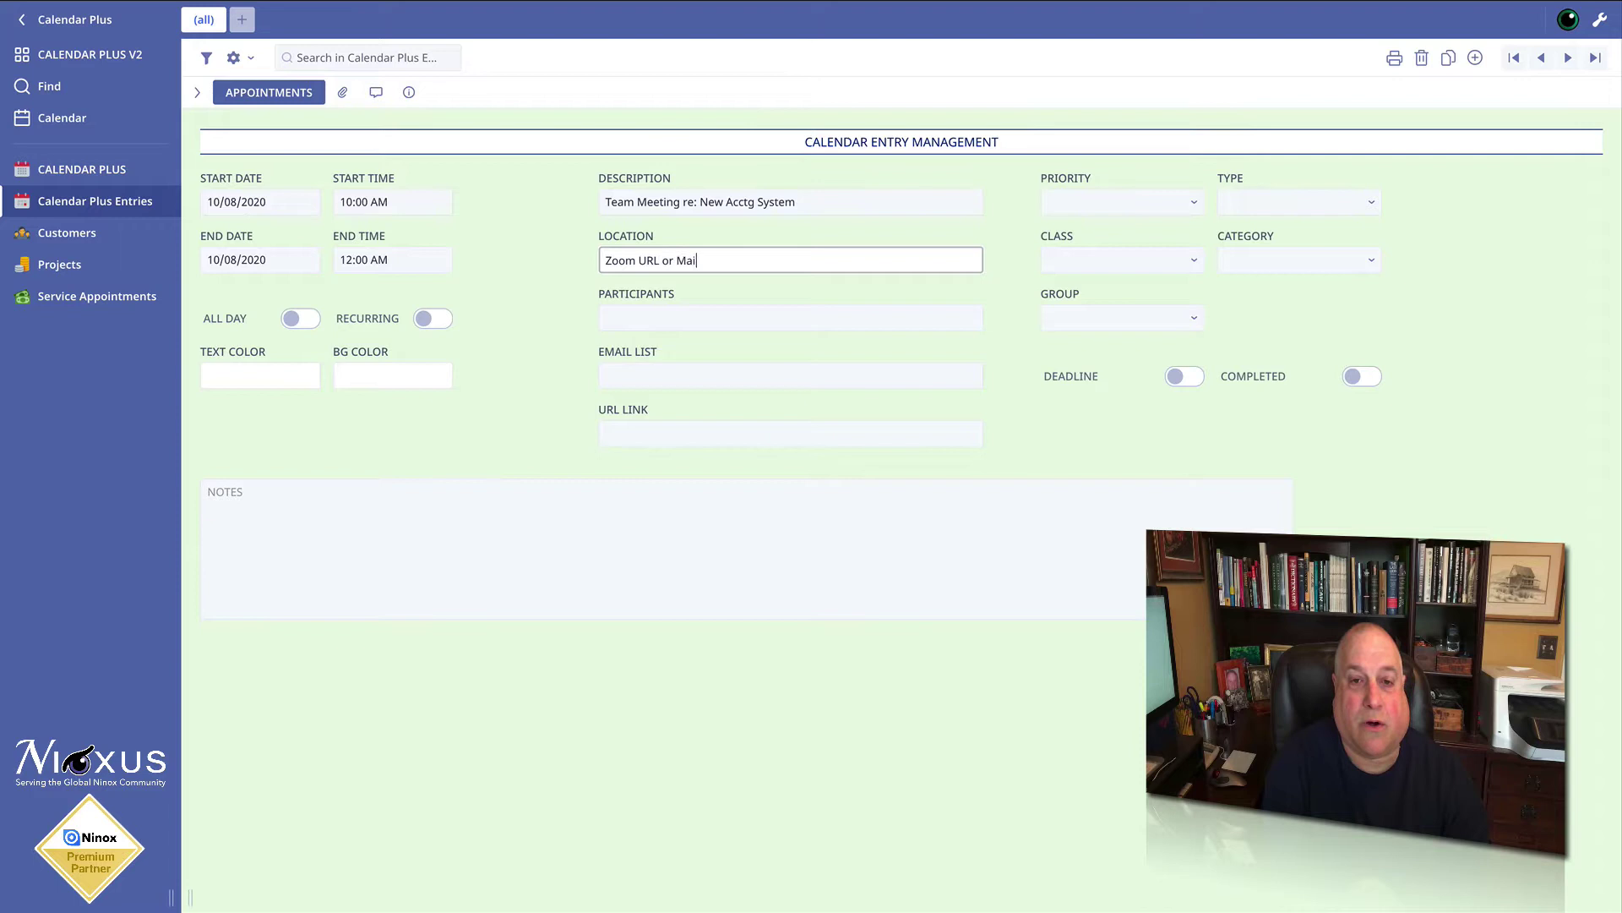
{"action": "type", "text": "n Conference"}
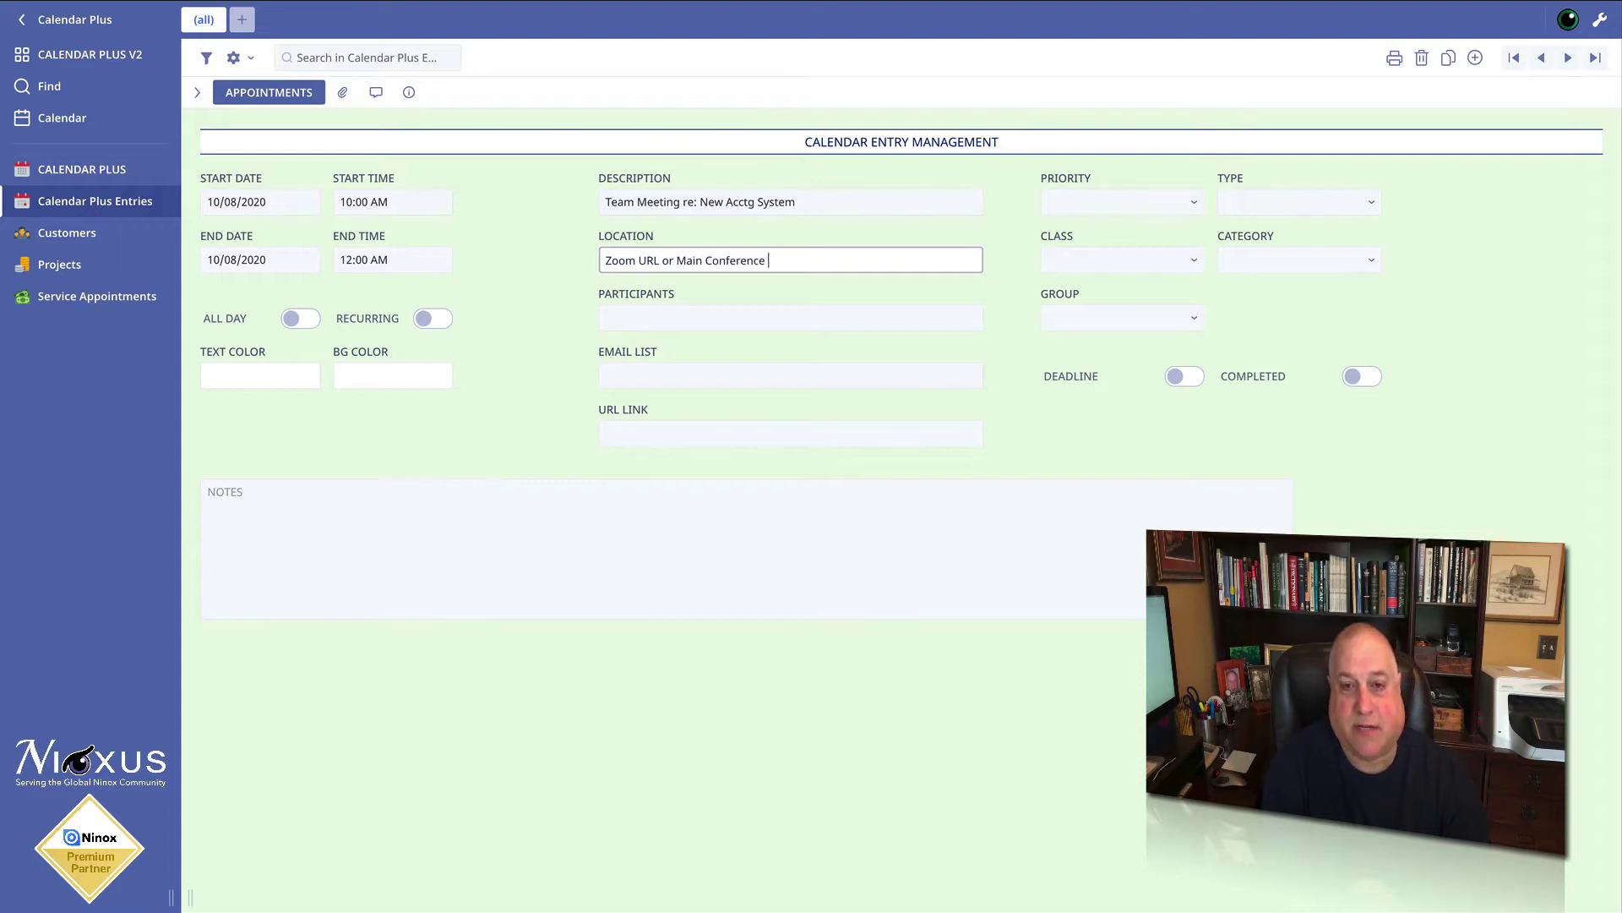
{"action": "type", "text": " Room"}
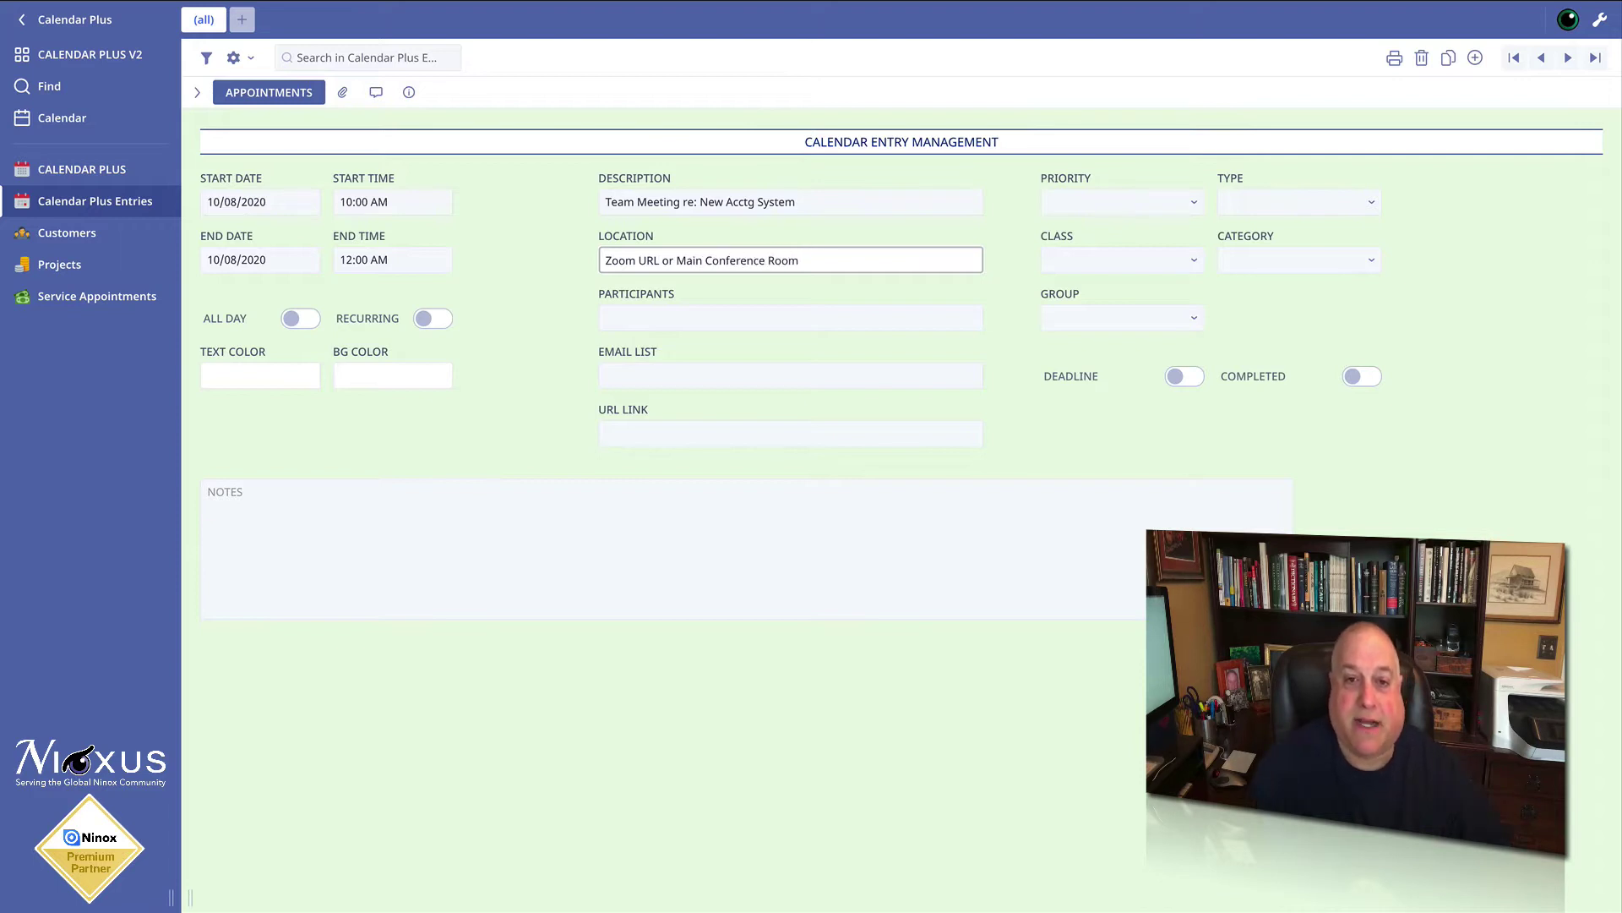
{"action": "left_click", "coordinate": [655, 322]}
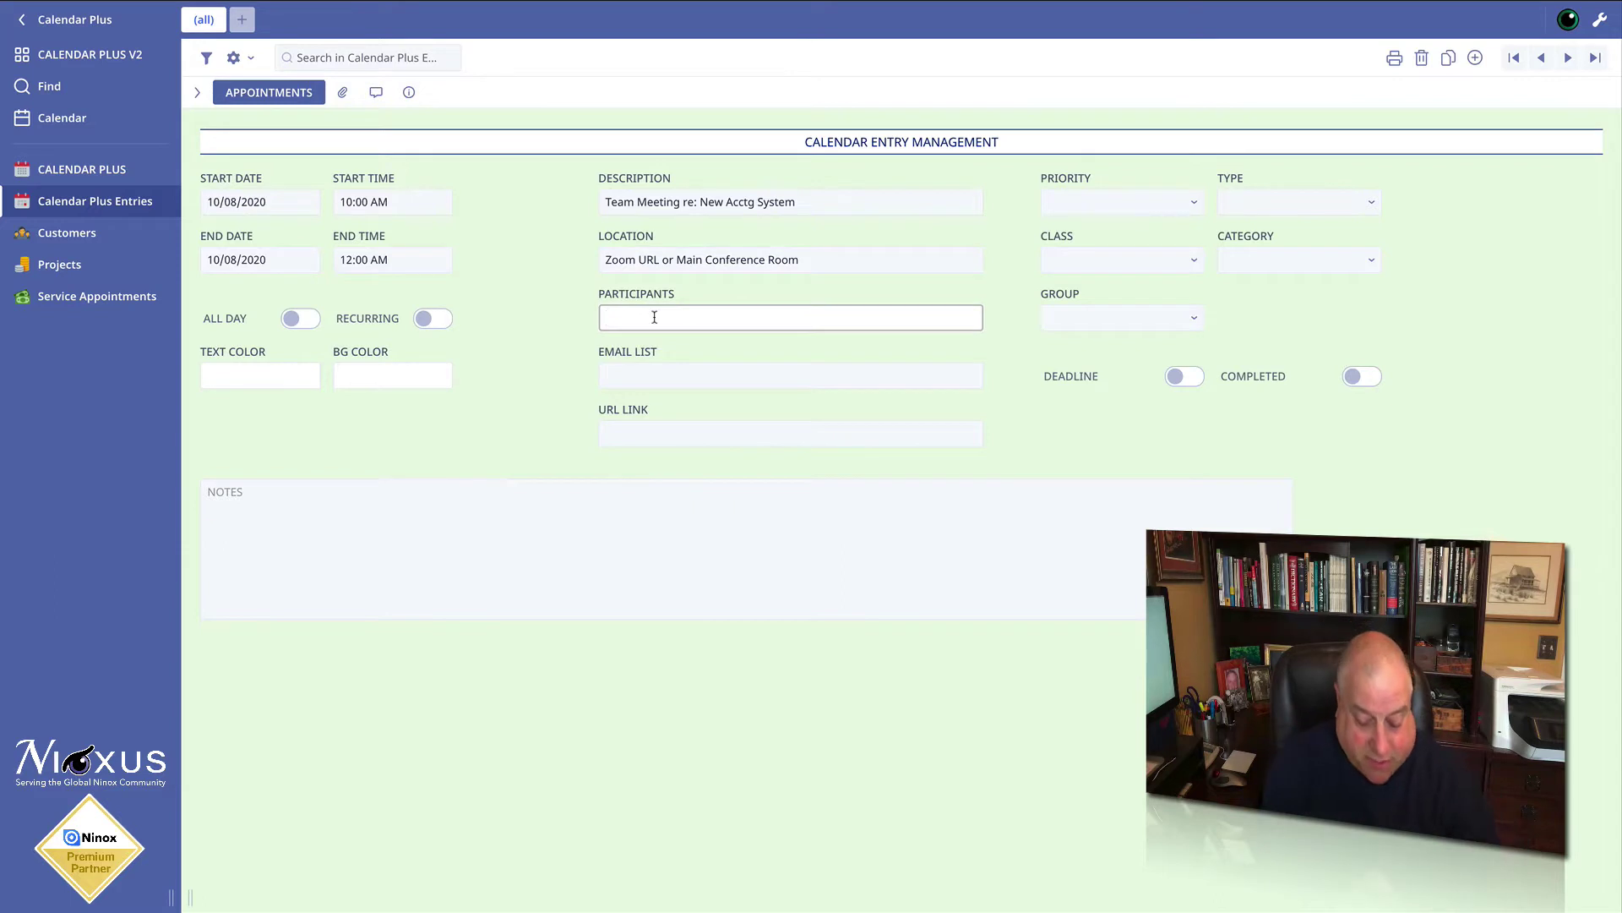
{"action": "type", "text": "Greg, Kare"}
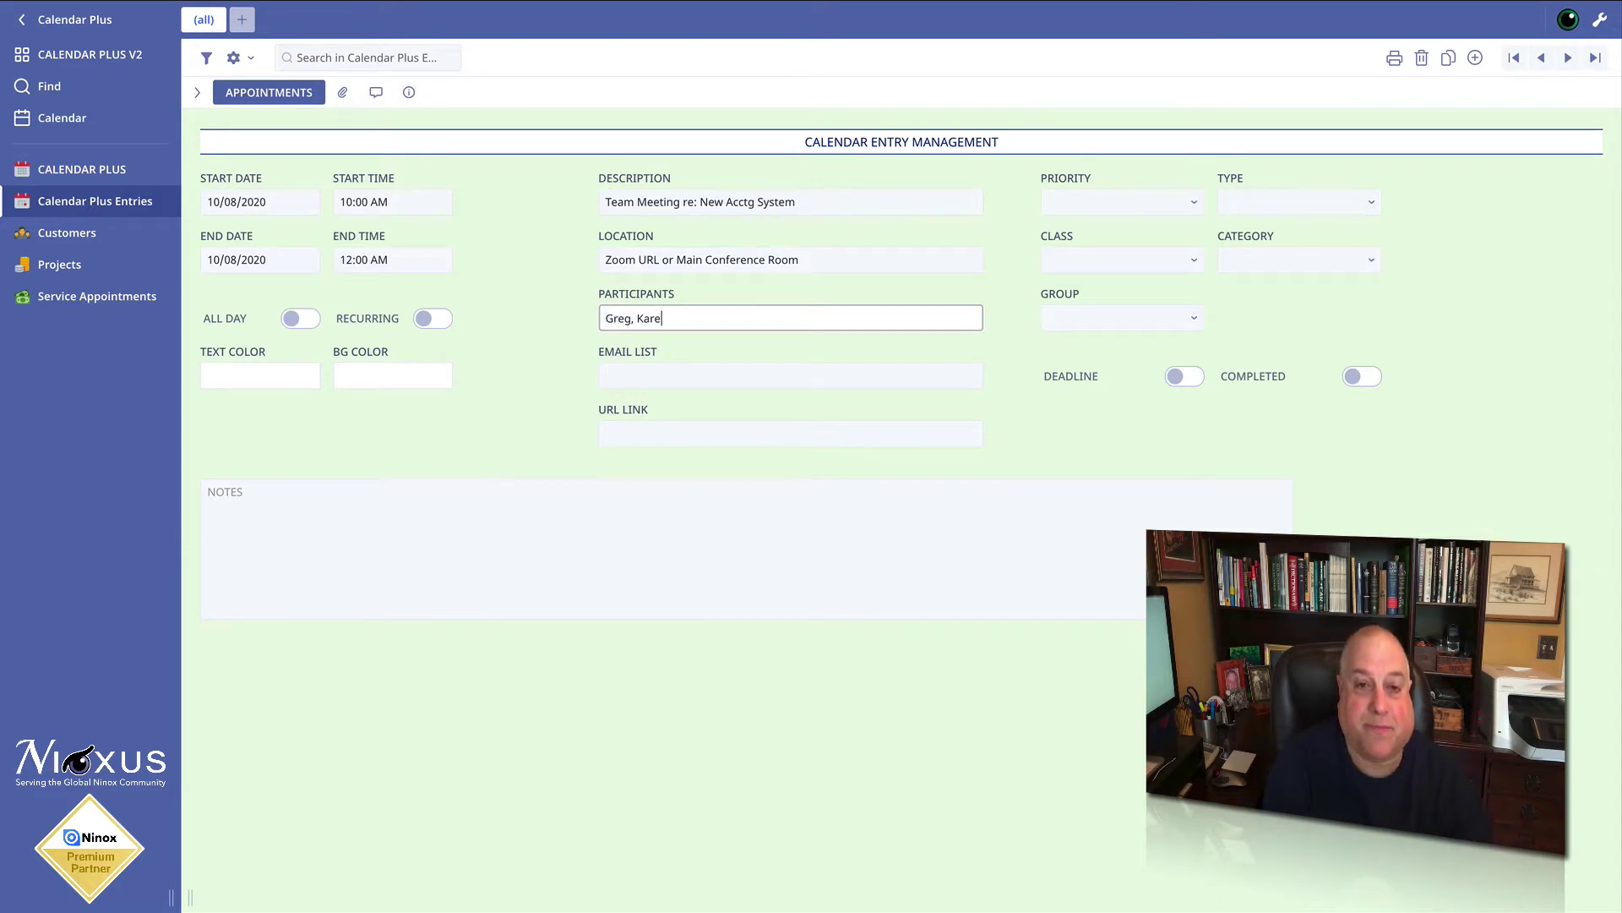
{"action": "type", "text": "n, Leslie, "}
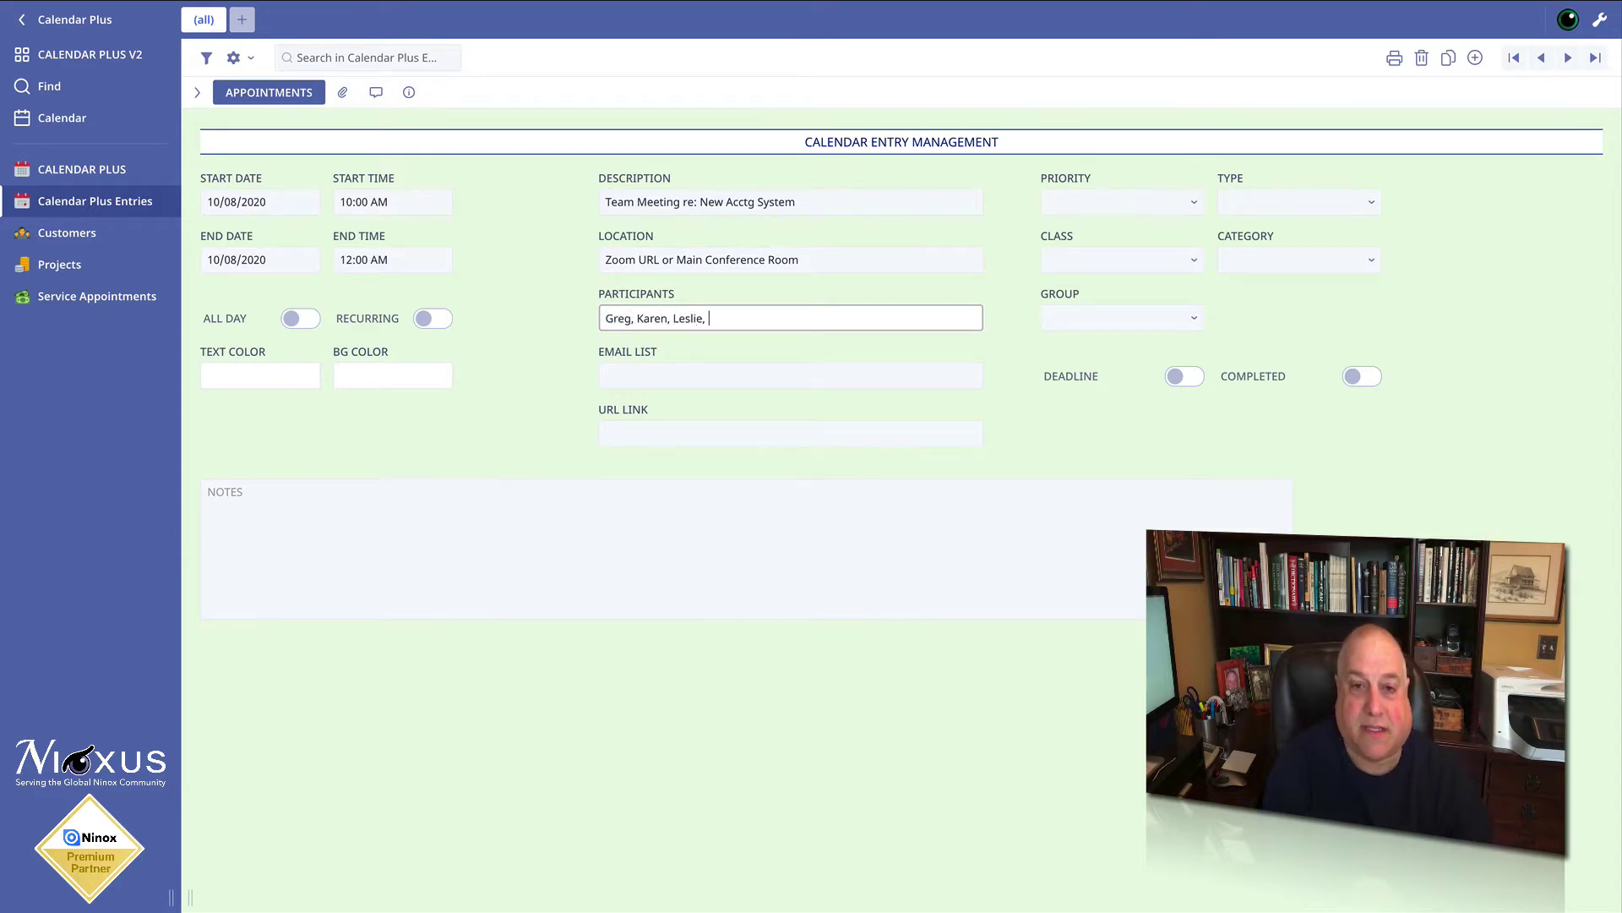
{"action": "type", "text": "Tom, Cheryl"}
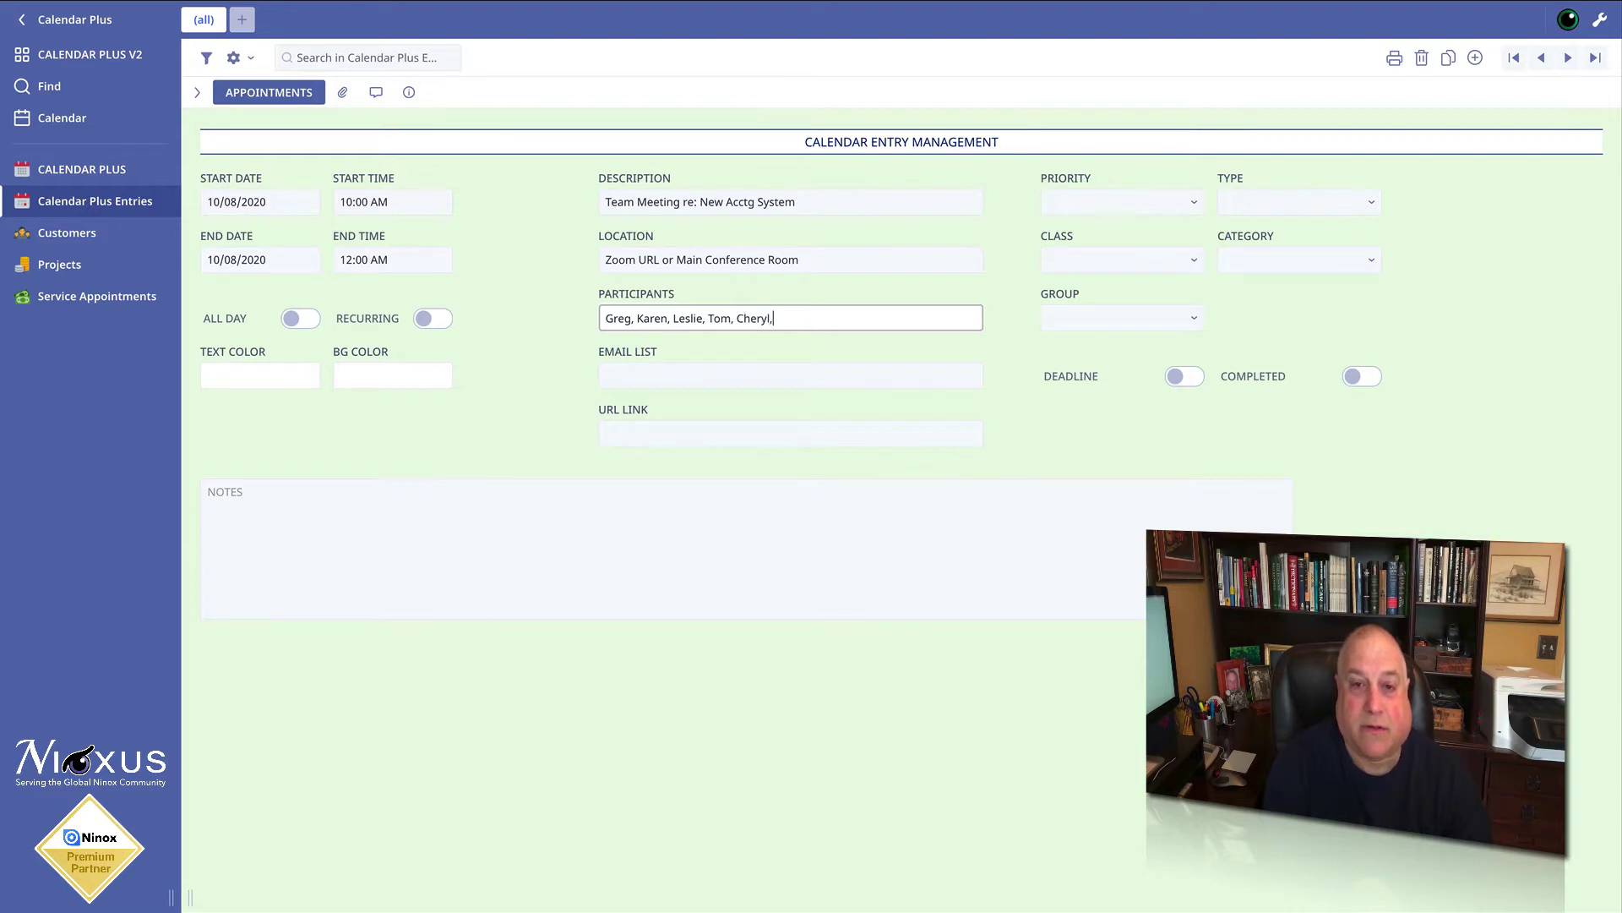
{"action": "type", "text": ", Terri"}
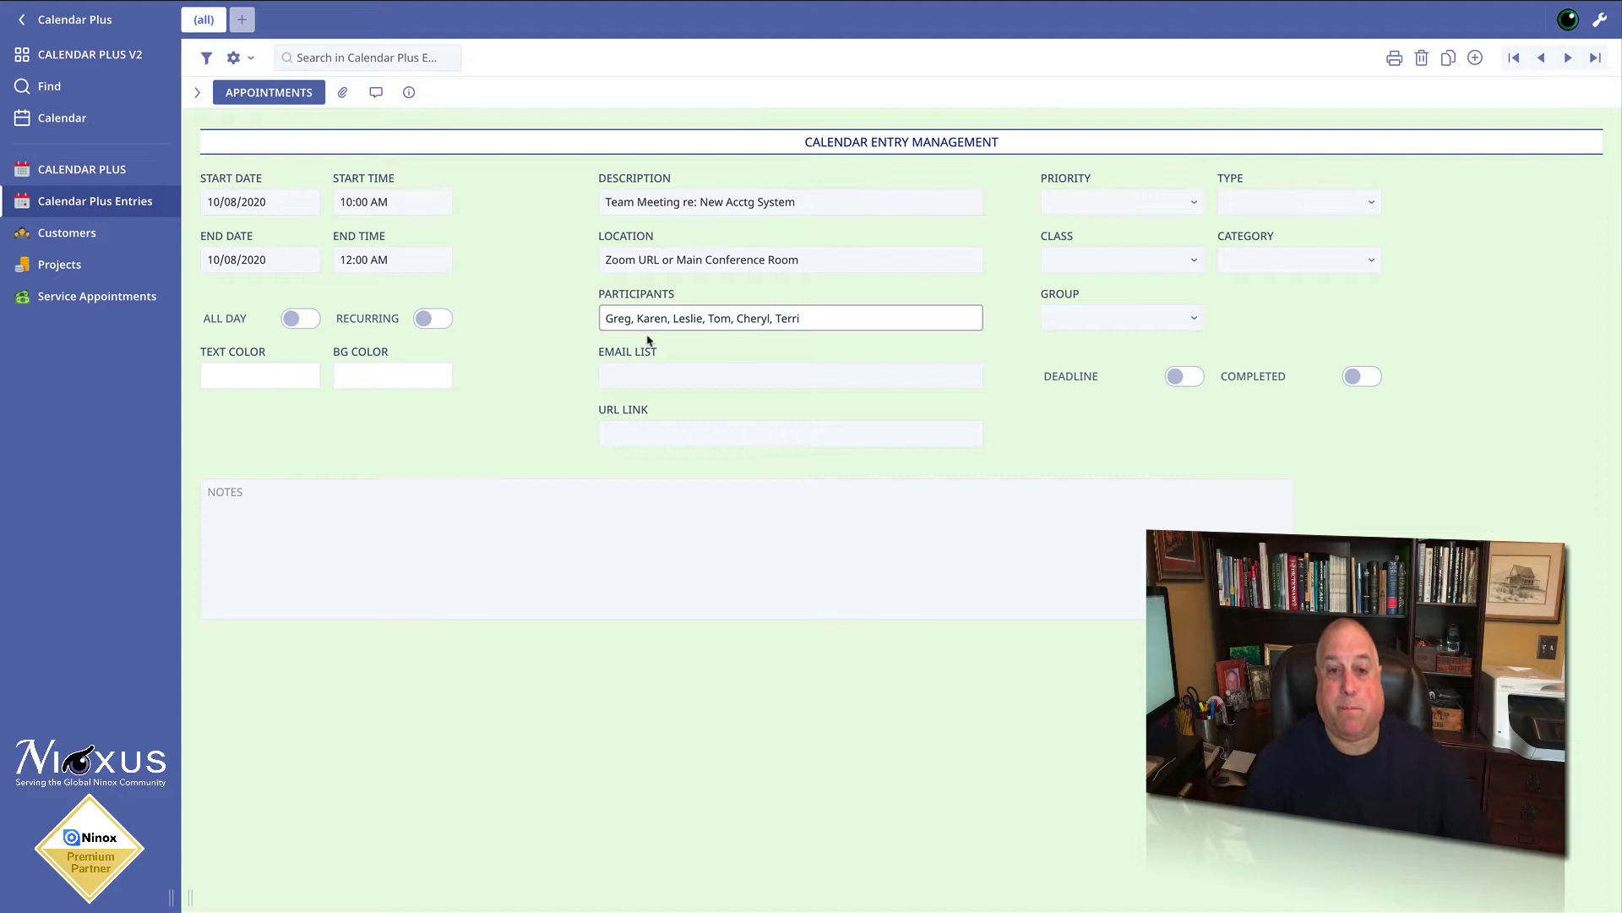
Step: Set priority High and group Accounting, and add the no-phones, no-laptops, bring-ideas note
{"action": "left_click", "coordinate": [1096, 202]}
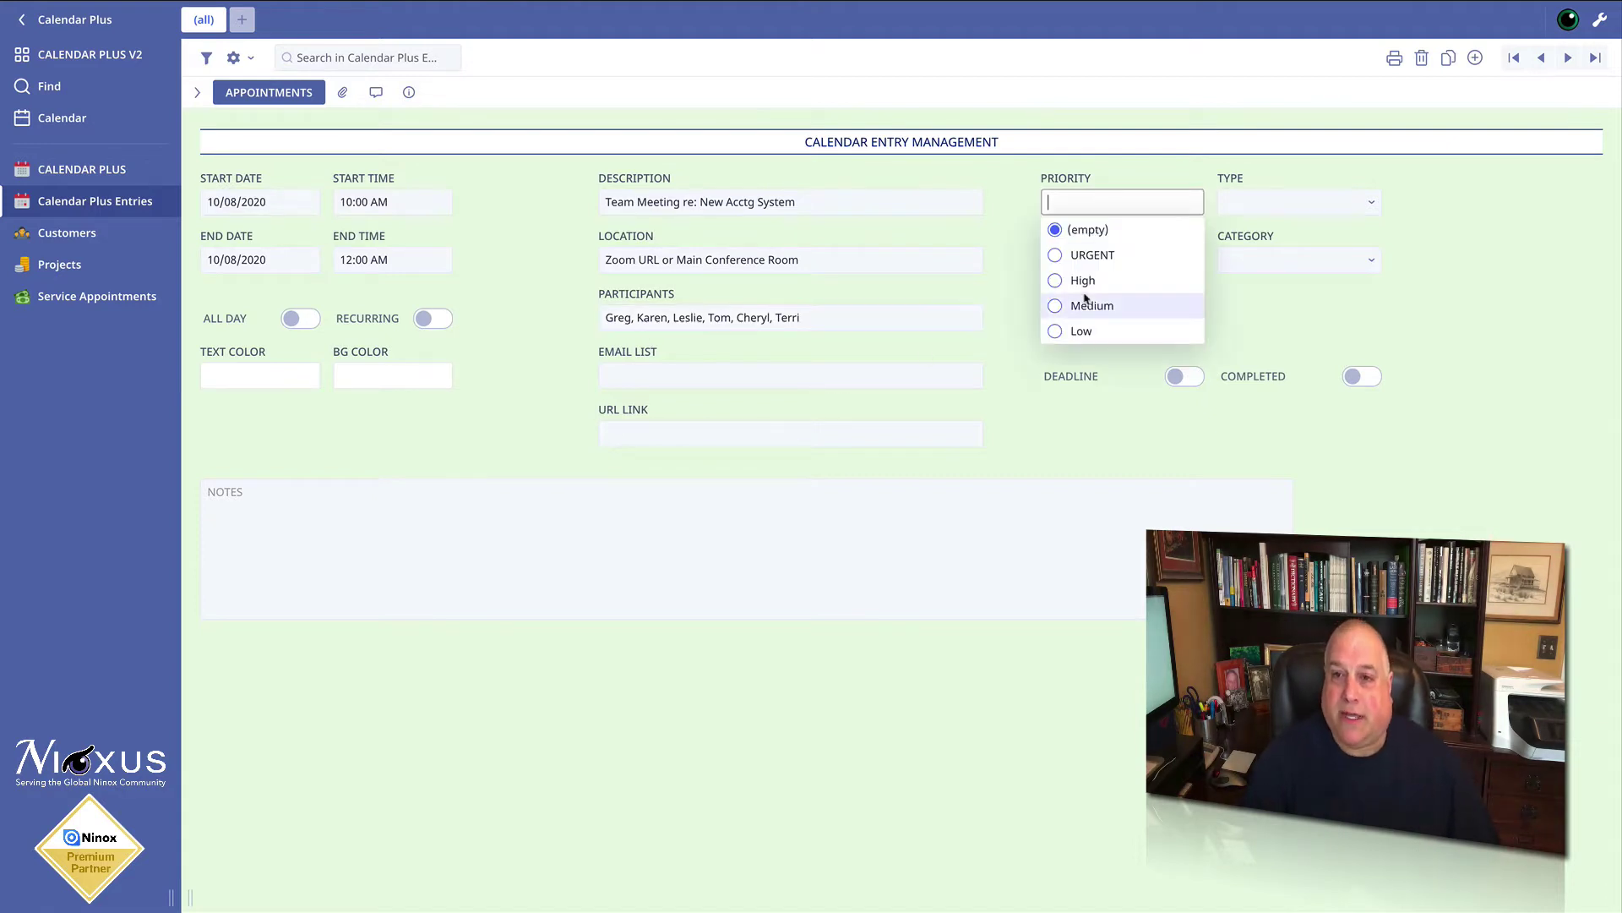
{"action": "left_click", "coordinate": [1084, 280]}
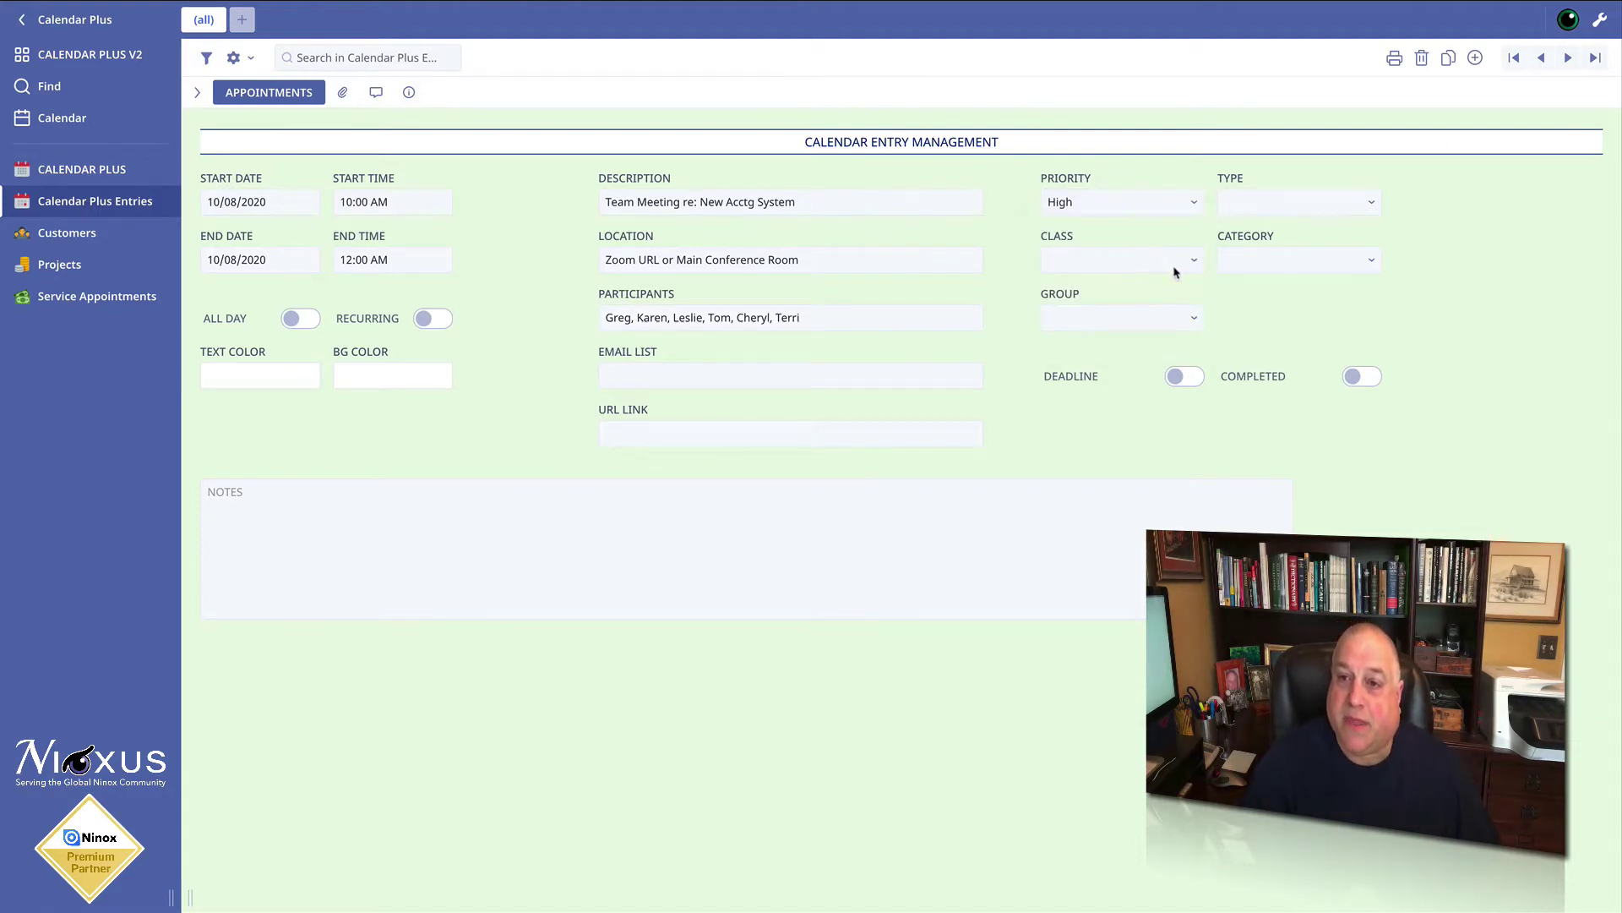
{"action": "left_click", "coordinate": [1113, 318]}
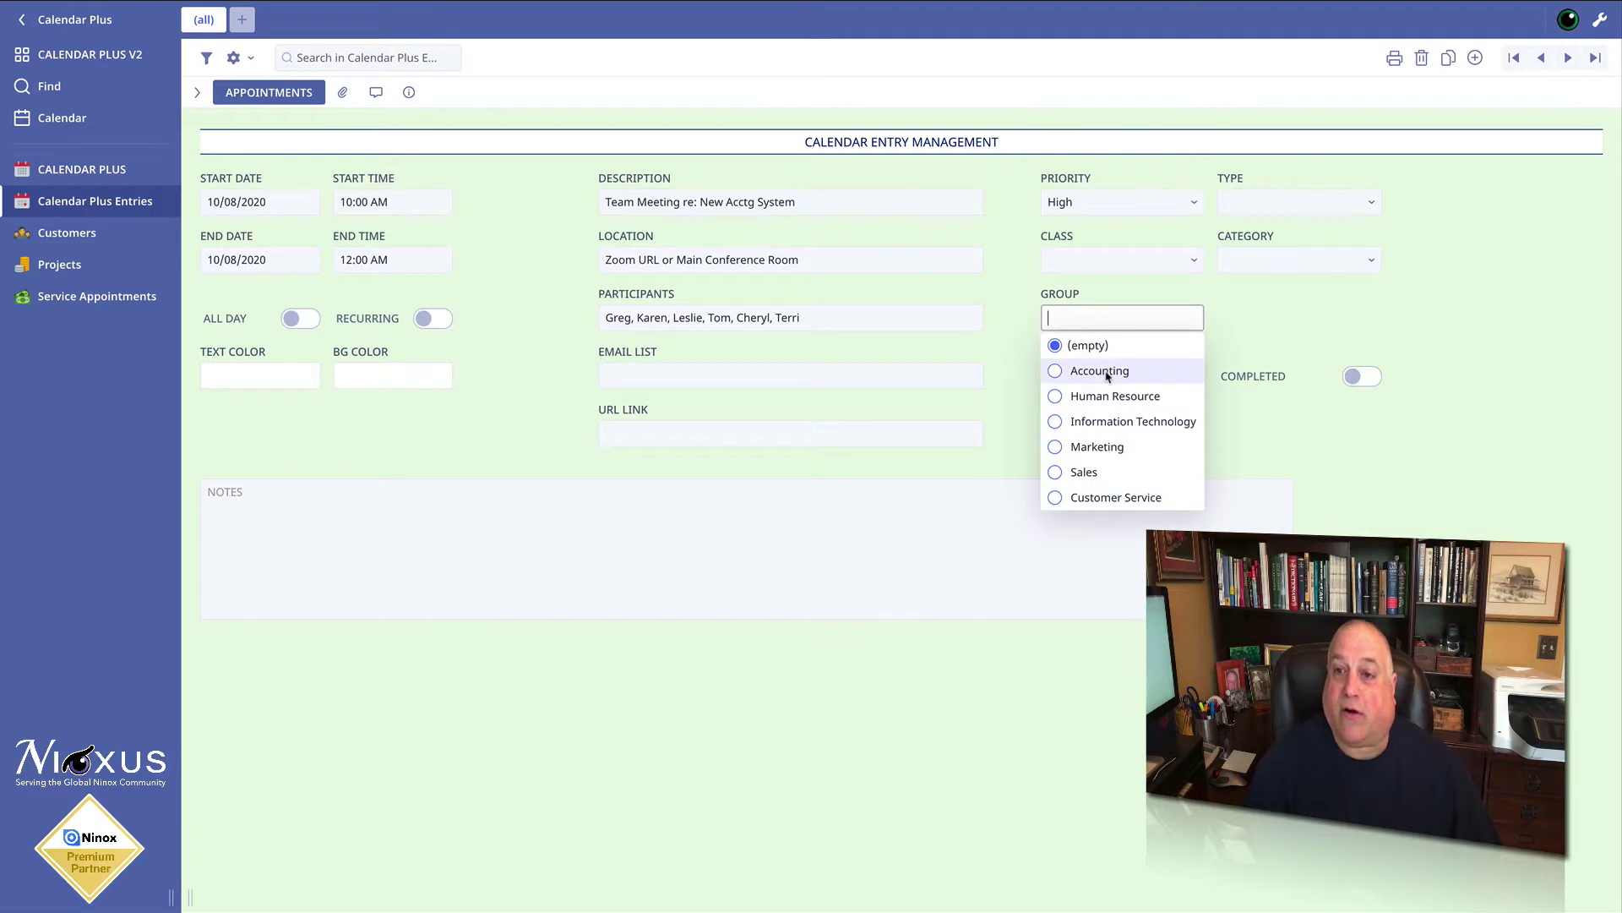
{"action": "left_click", "coordinate": [1107, 373]}
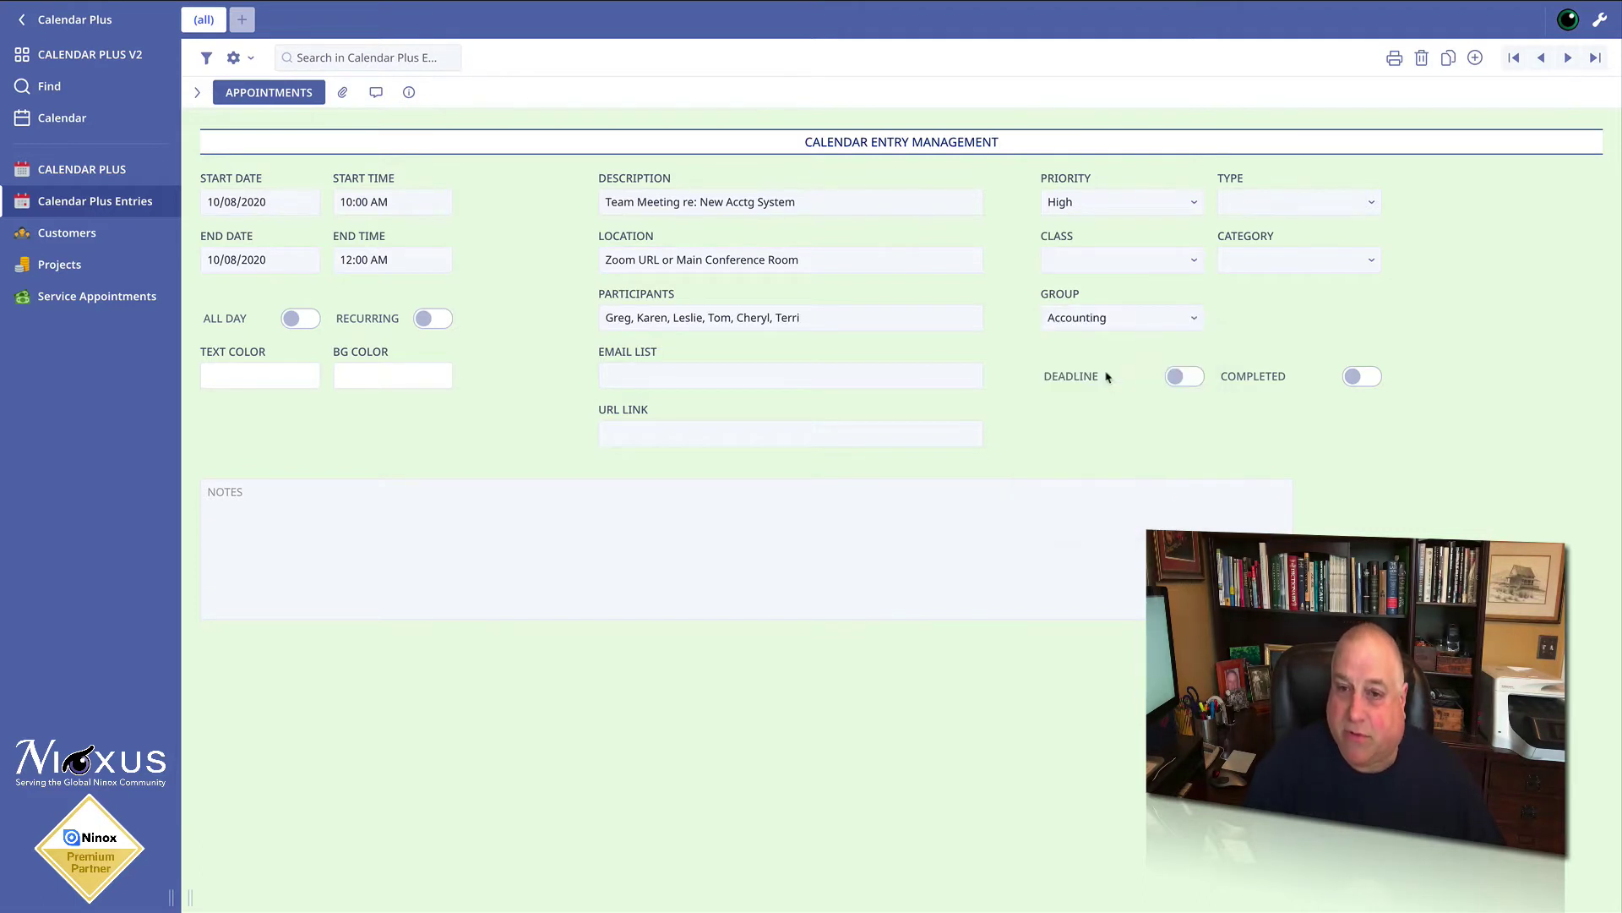
{"action": "left_click", "coordinate": [334, 501]}
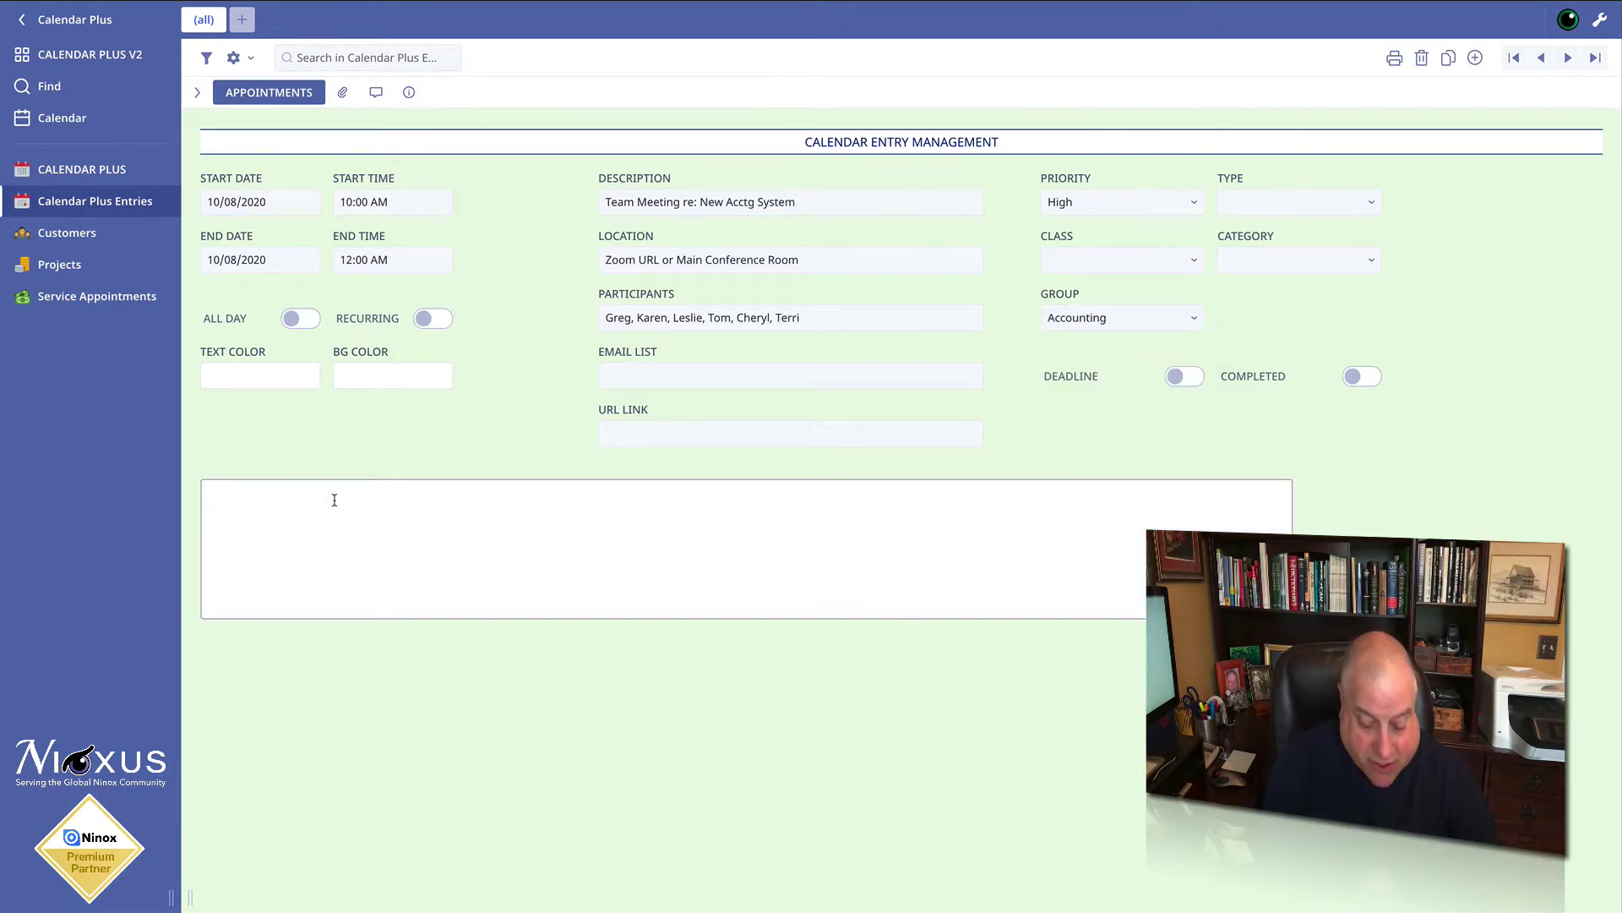
{"action": "type", "text": "No cel"}
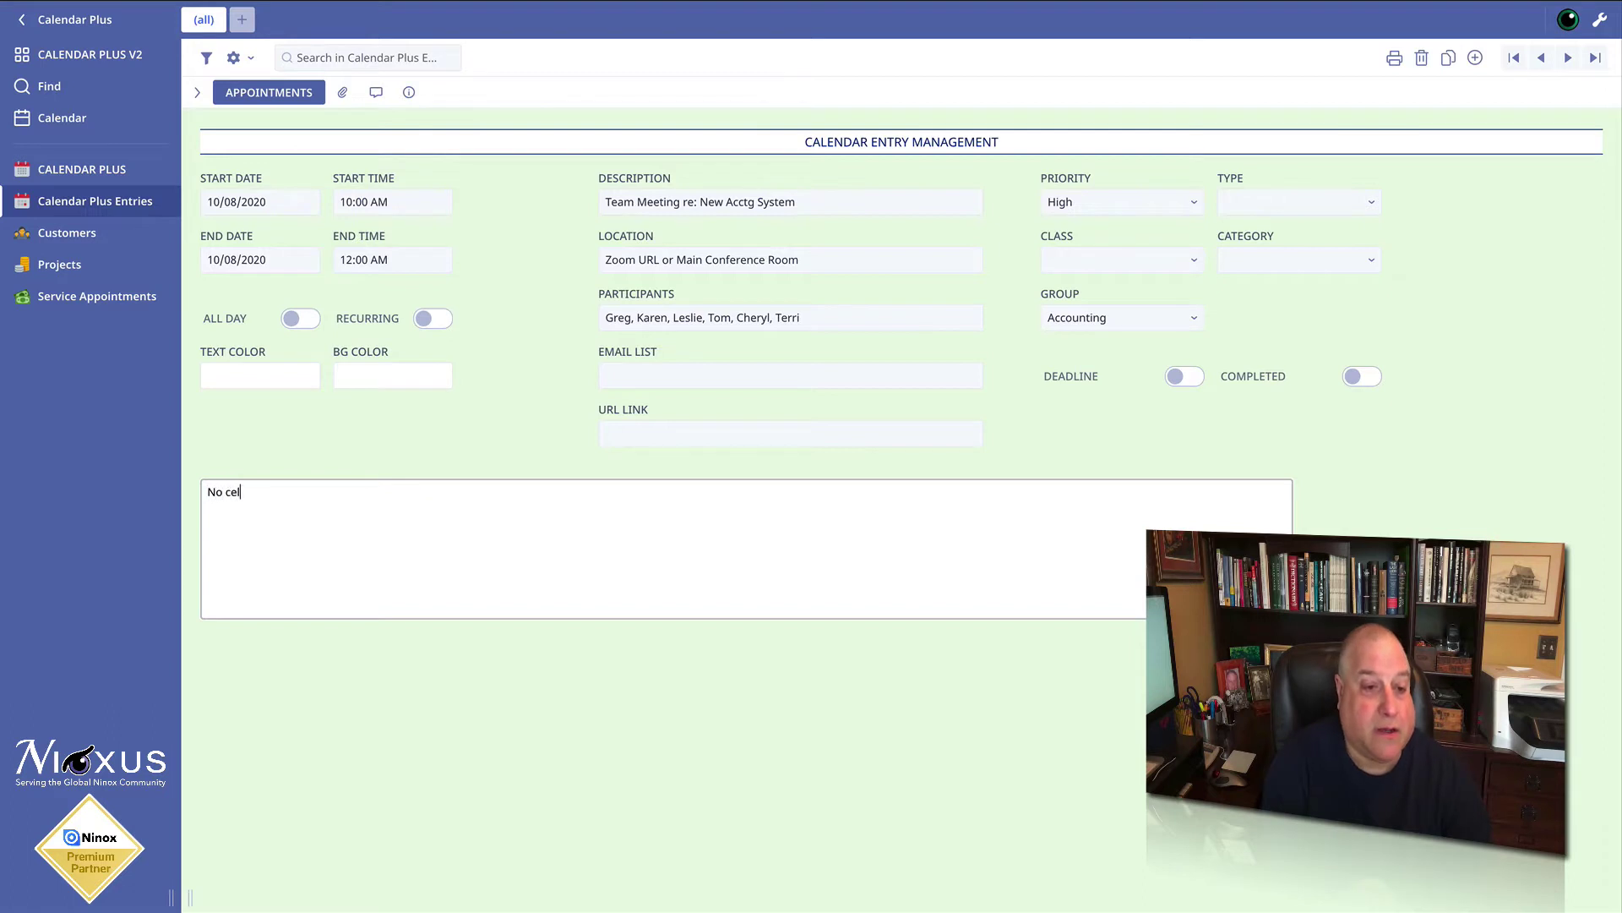
{"action": "type", "text": "l phones. No Ipa"}
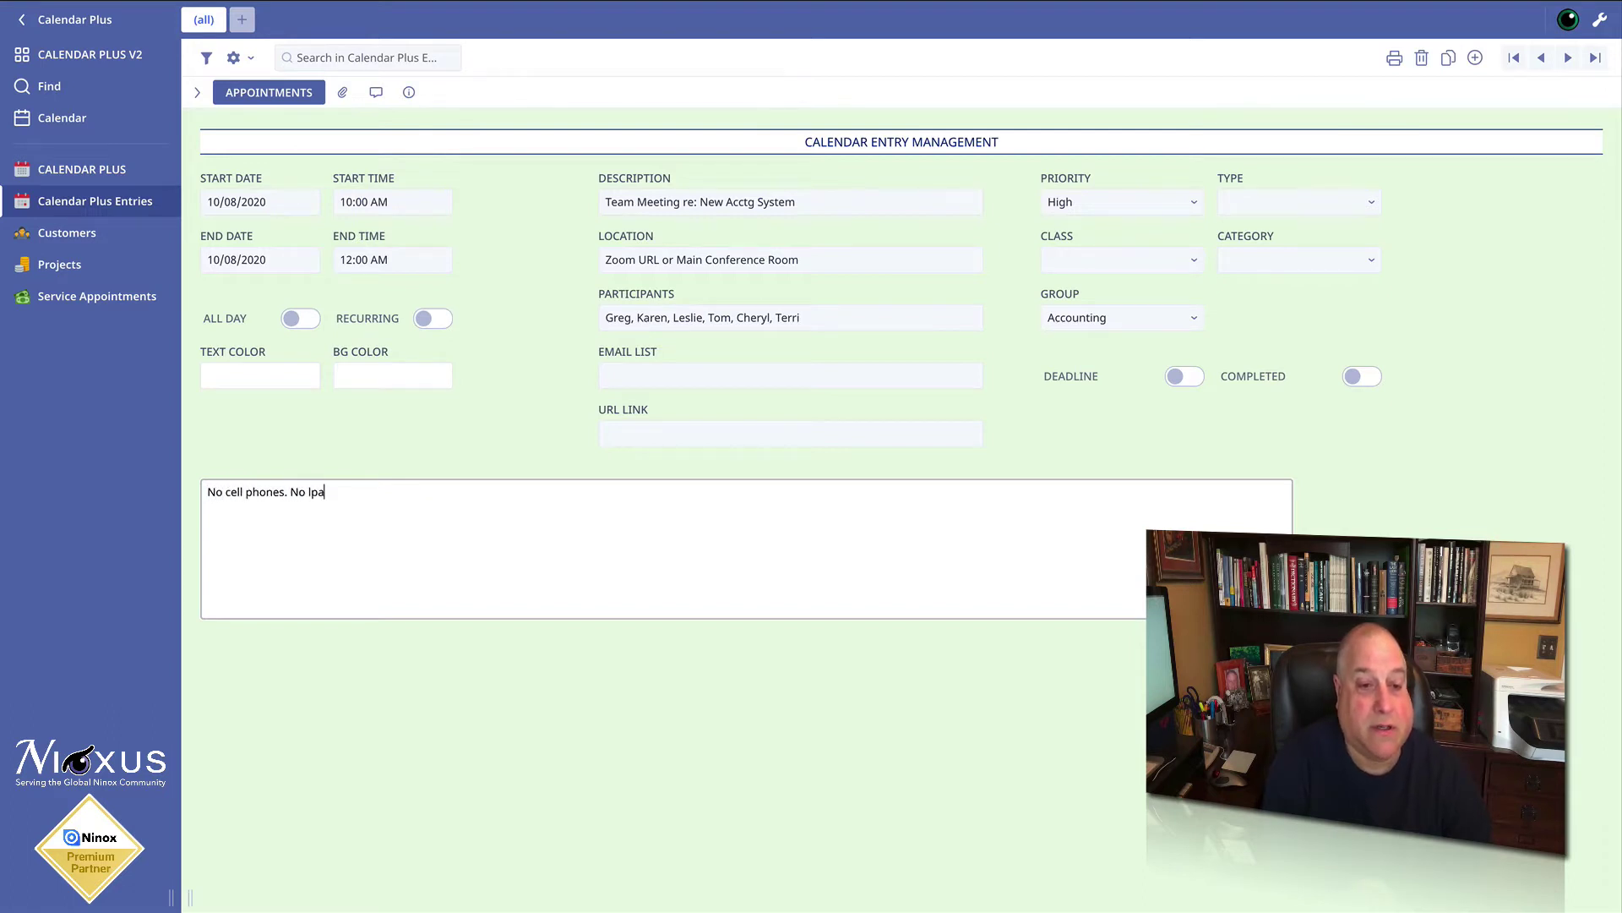
{"action": "type", "text": "tops. B"}
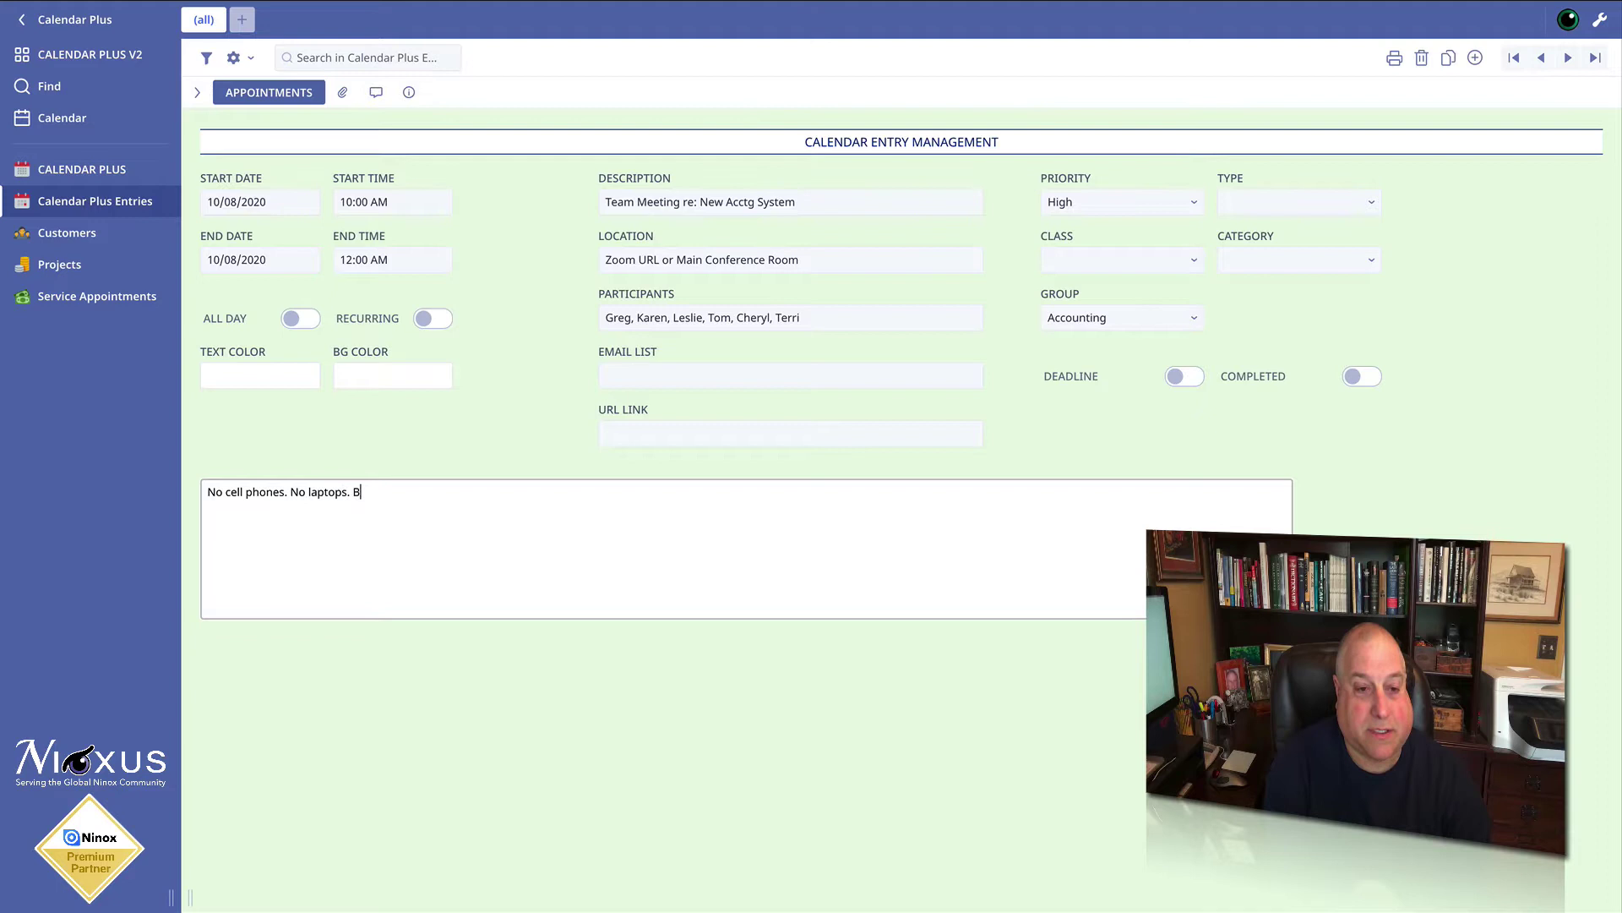
{"action": "type", "text": "ring good ides"}
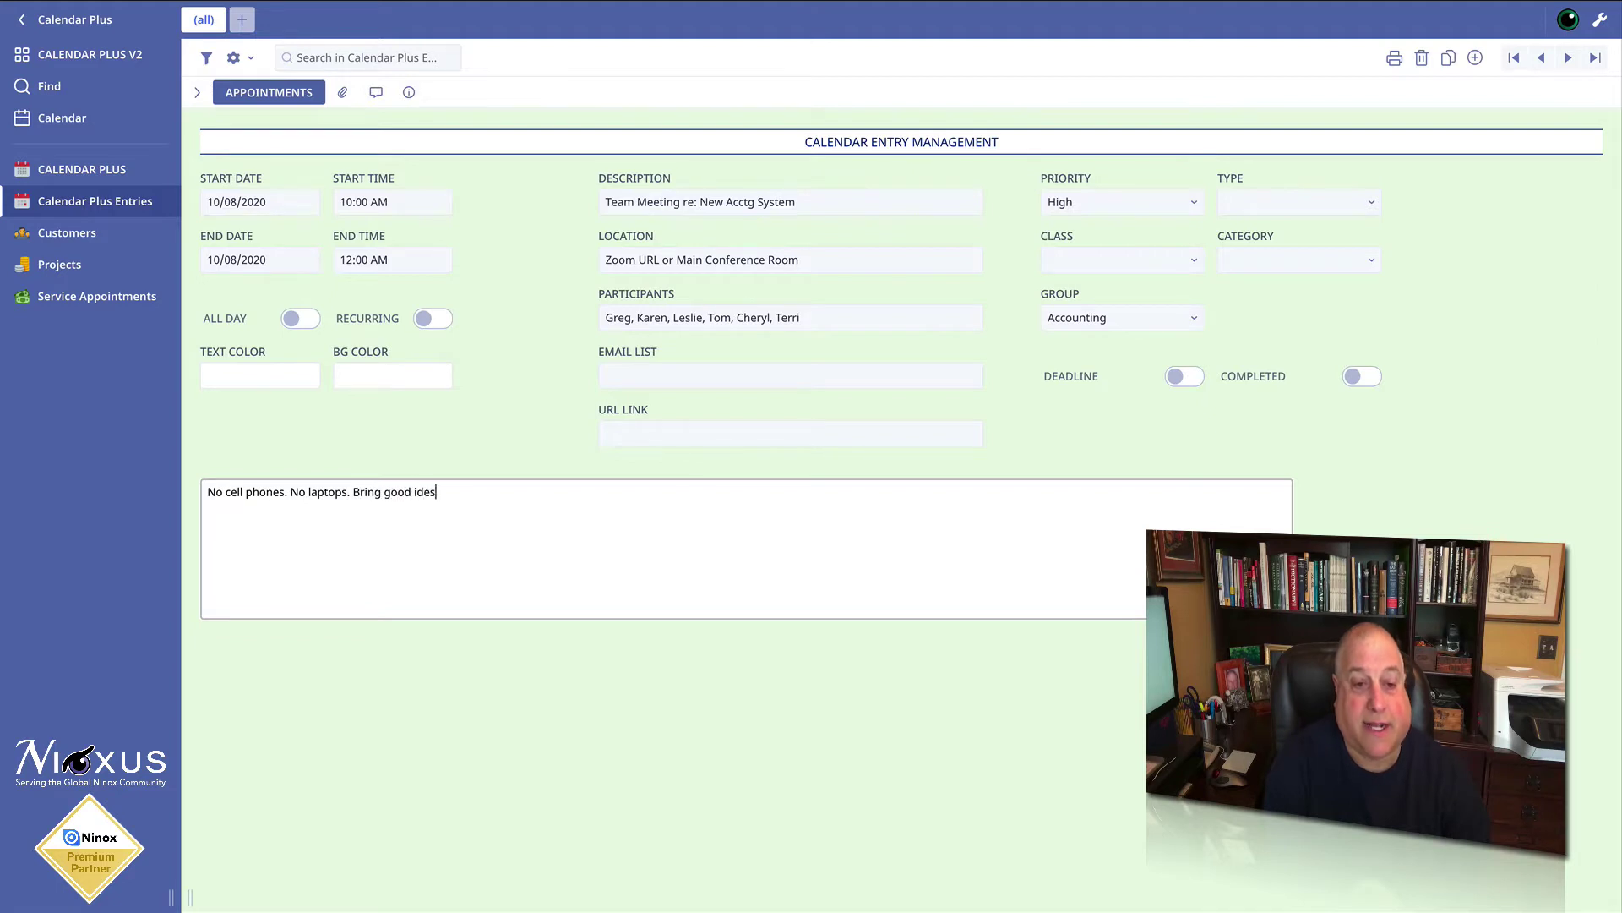
{"action": "key", "text": "BackSpace"}
{"action": "type", "text": "as."}
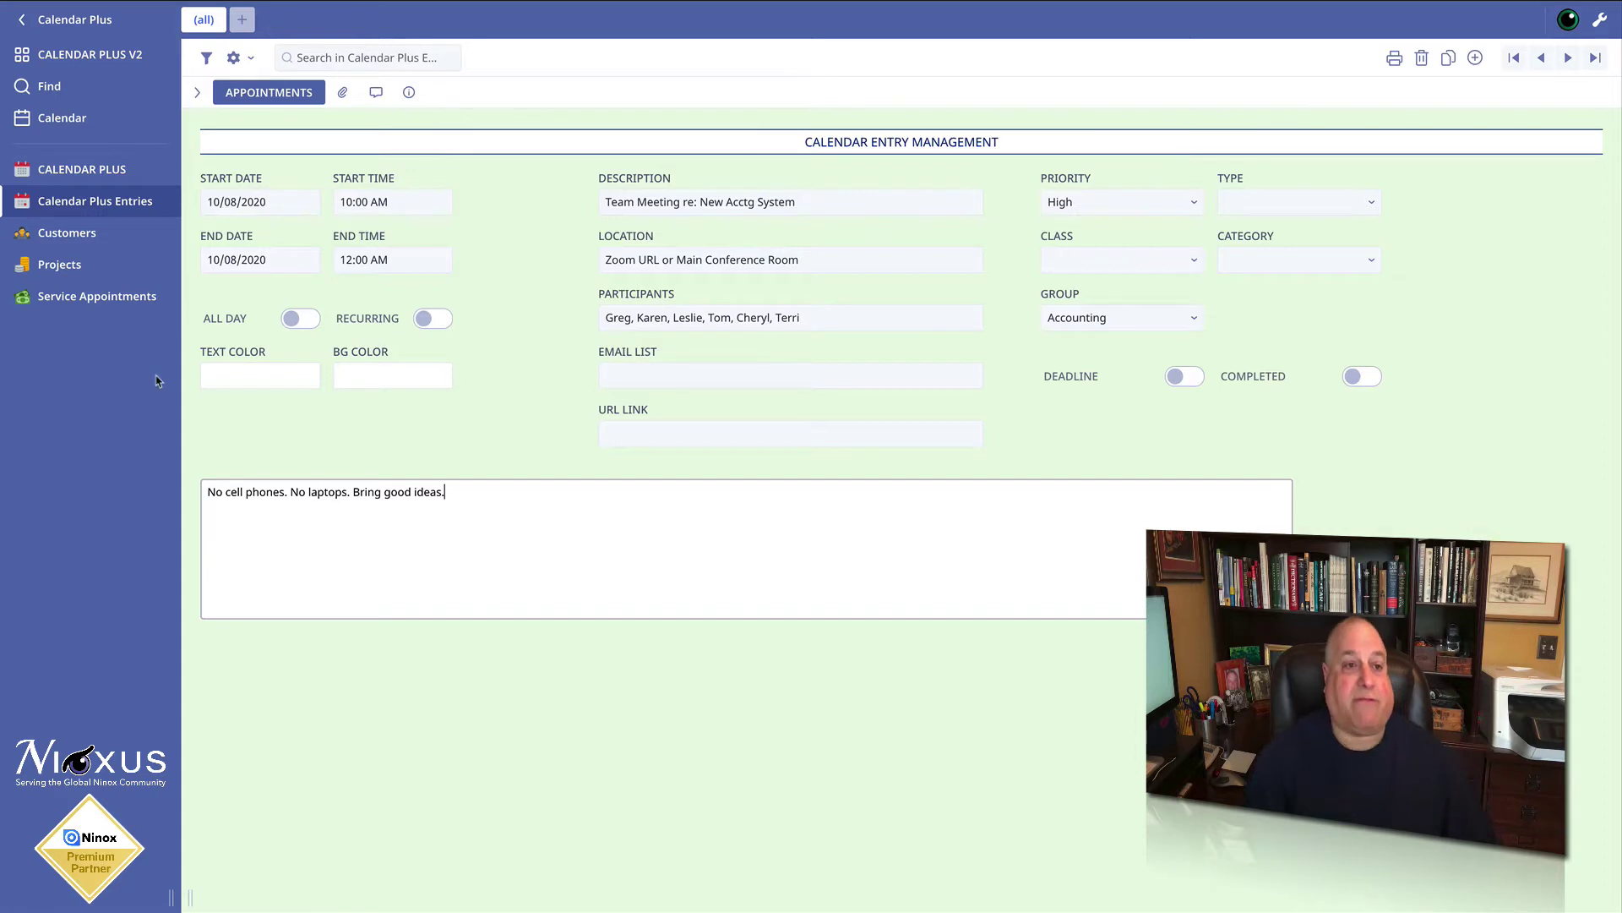
Step: Switch to the Calendar Plus month view showing October 2020 with the meeting on the 8th
{"action": "left_click", "coordinate": [108, 171]}
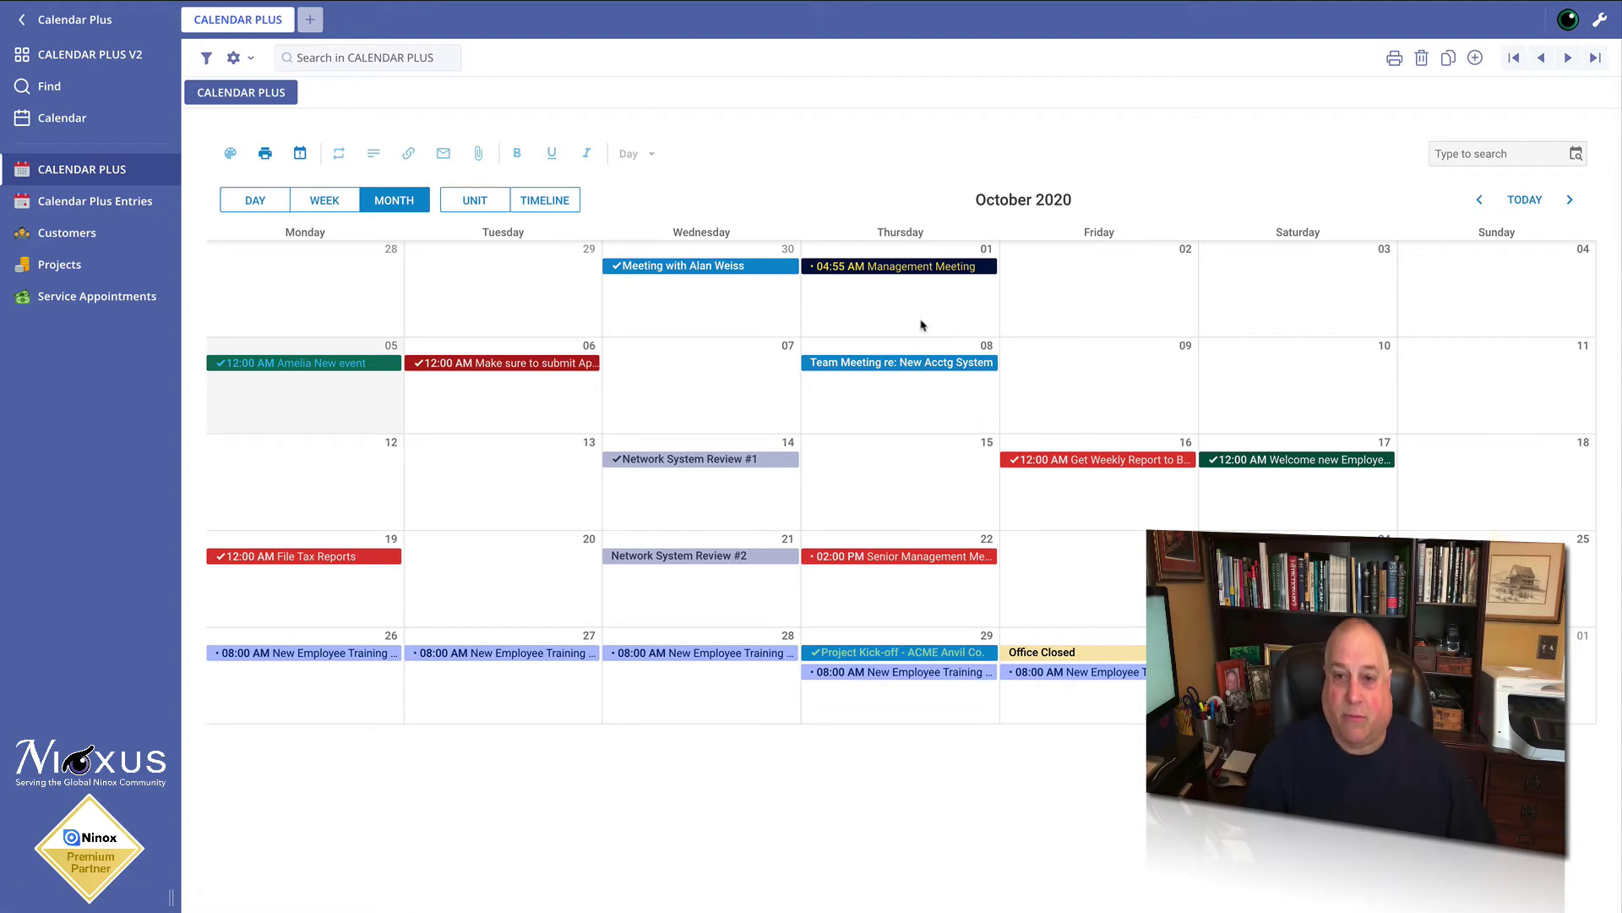
Step: Open the October 8 Team Meeting appointment and review its saved fields
{"action": "double_click", "coordinate": [890, 366]}
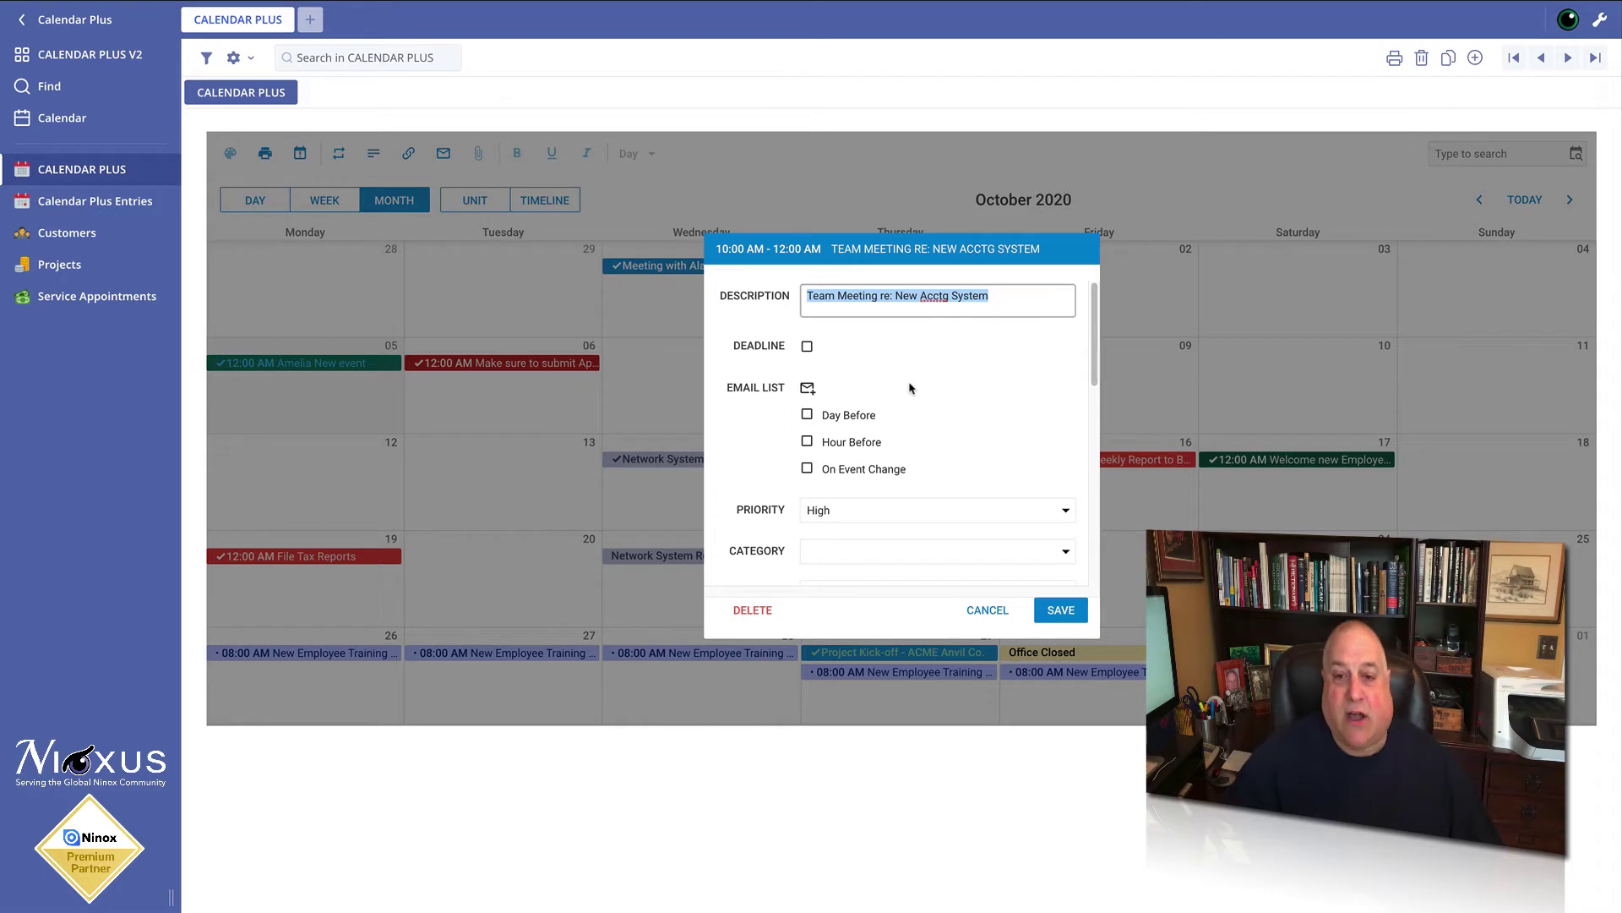
{"action": "scroll", "coordinate": [910, 388], "scroll_direction": "down", "scroll_amount": 3}
{"action": "scroll", "coordinate": [910, 388], "scroll_direction": "up", "scroll_amount": 2}
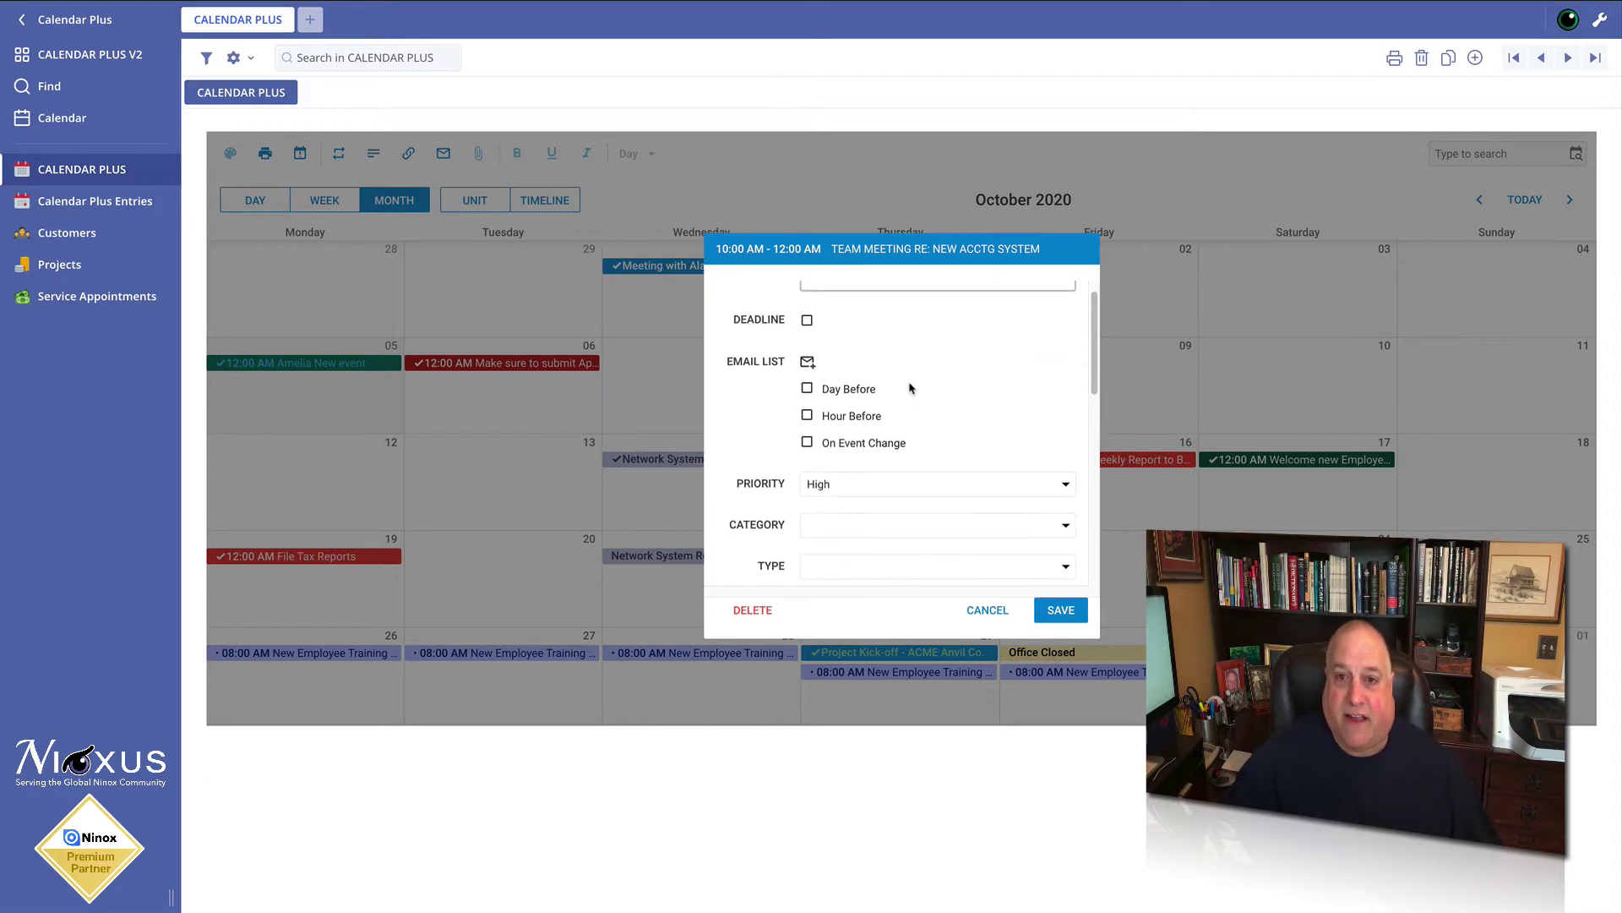
{"action": "scroll", "coordinate": [910, 388], "scroll_direction": "up", "scroll_amount": 1}
{"action": "scroll", "coordinate": [910, 314], "scroll_direction": "down", "scroll_amount": 2}
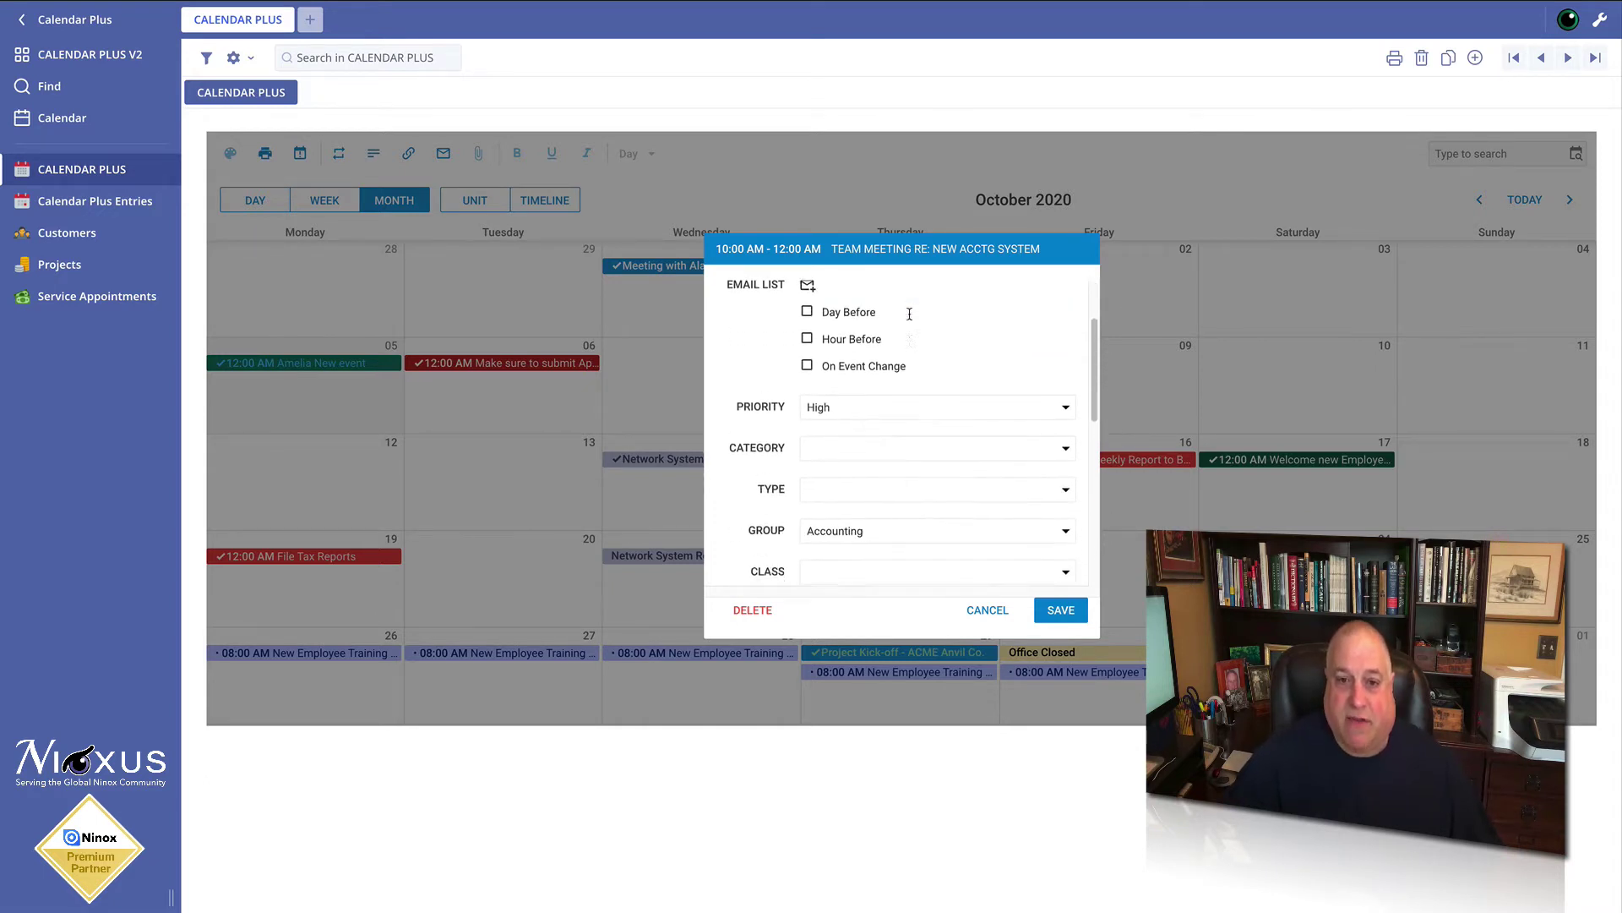
{"action": "scroll", "coordinate": [910, 313], "scroll_direction": "down", "scroll_amount": 1}
{"action": "scroll", "coordinate": [859, 348], "scroll_direction": "down", "scroll_amount": 3}
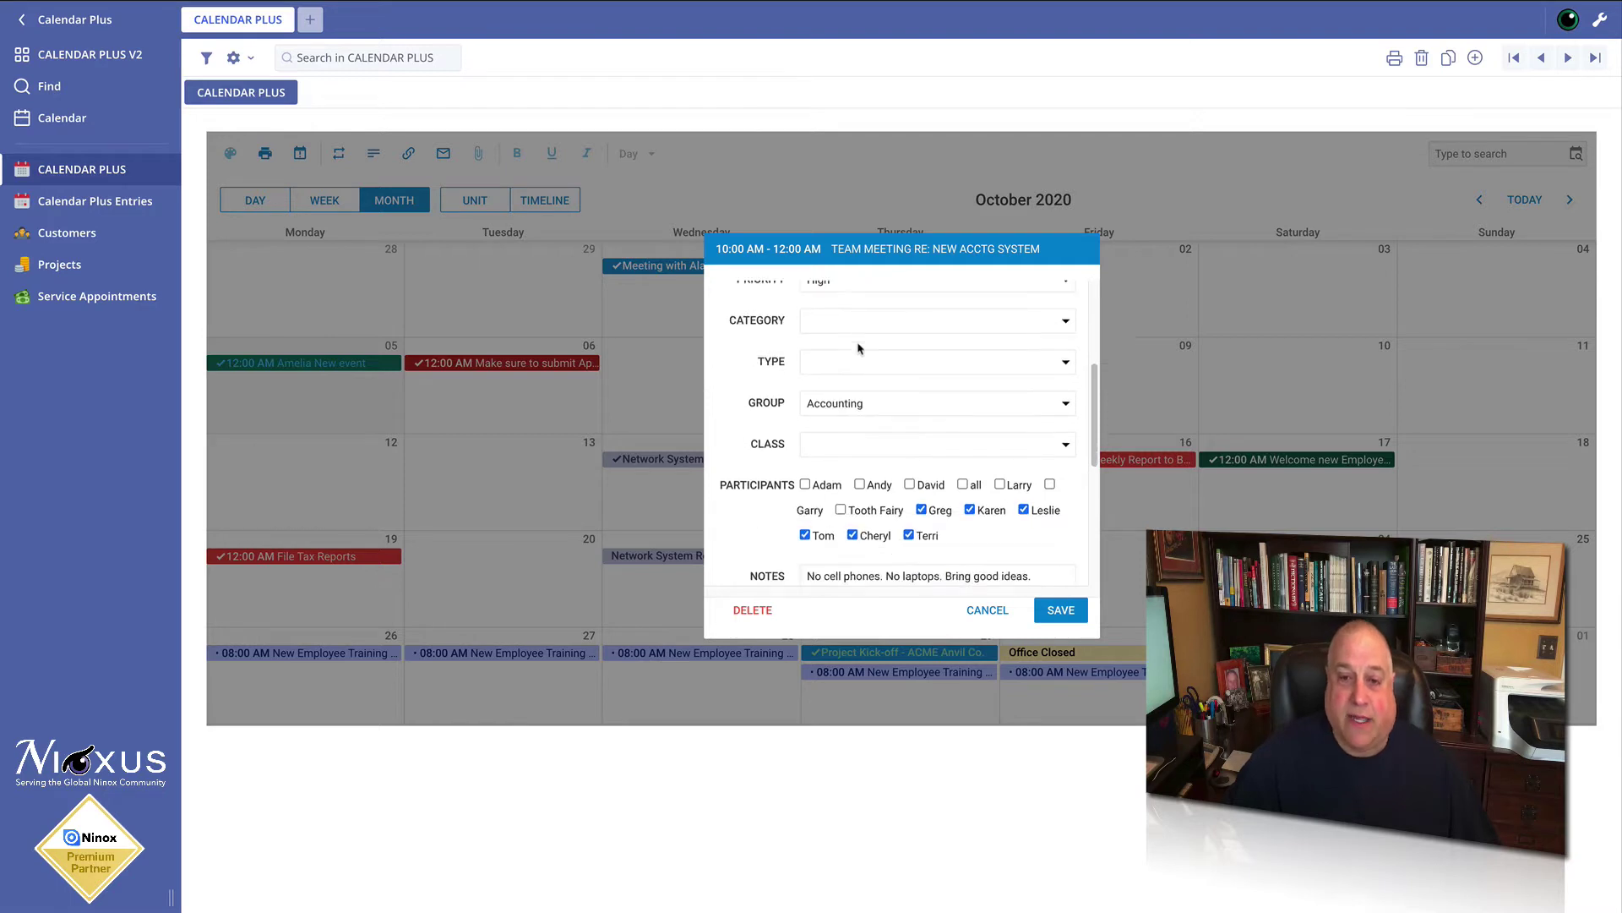
{"action": "scroll", "coordinate": [858, 348], "scroll_direction": "down", "scroll_amount": 1}
{"action": "scroll", "coordinate": [858, 348], "scroll_direction": "down", "scroll_amount": 1}
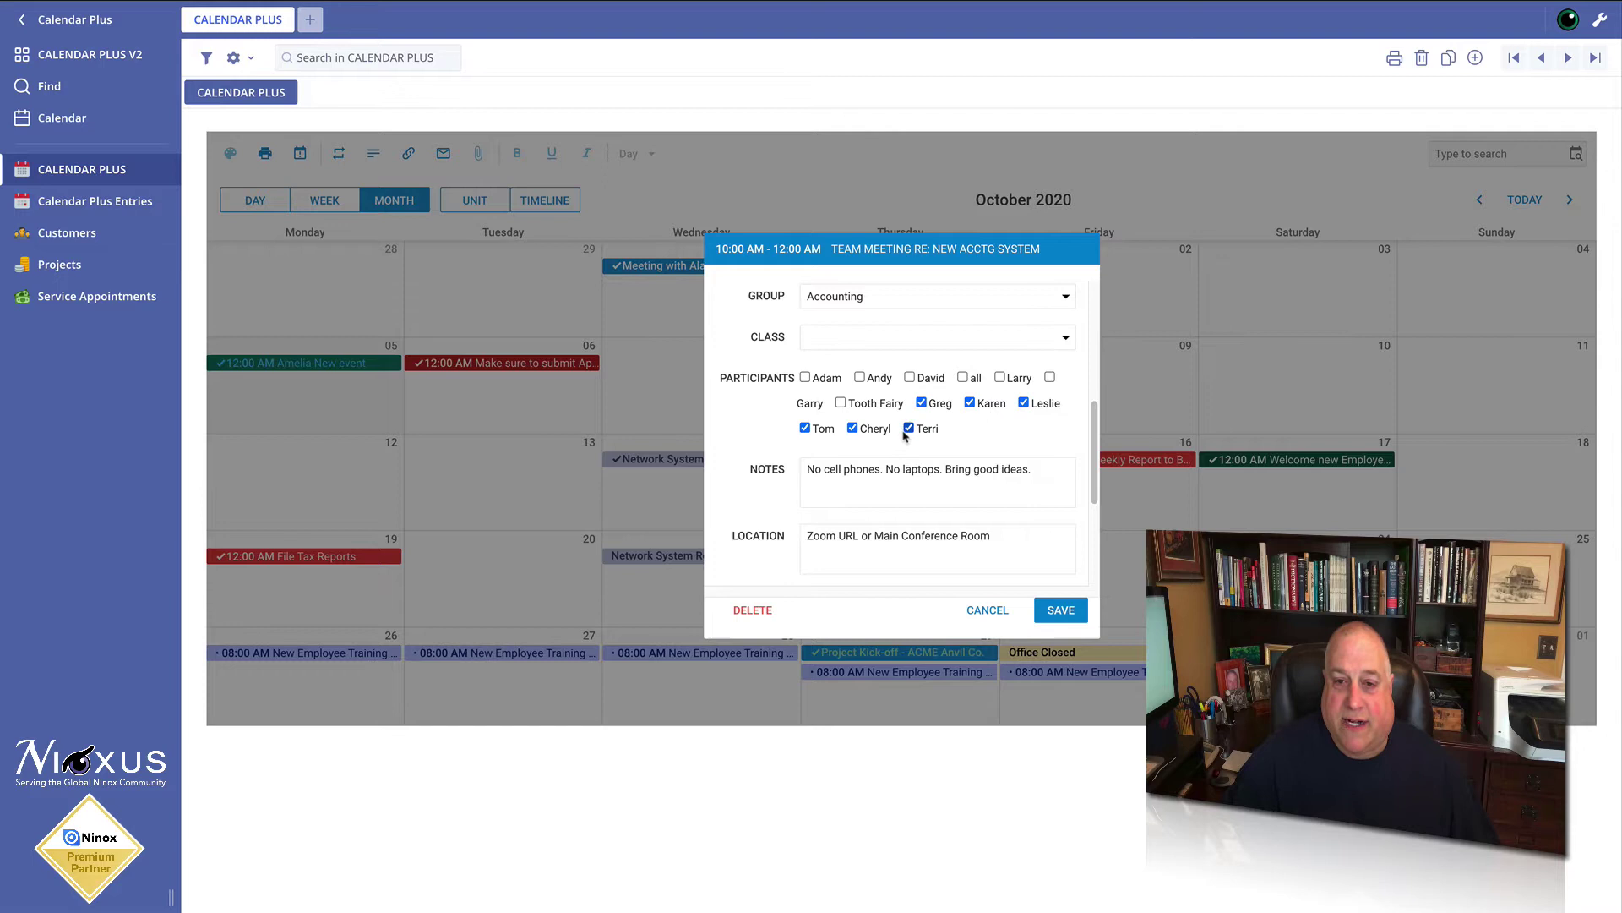
{"action": "scroll", "coordinate": [904, 435], "scroll_direction": "down", "scroll_amount": 5}
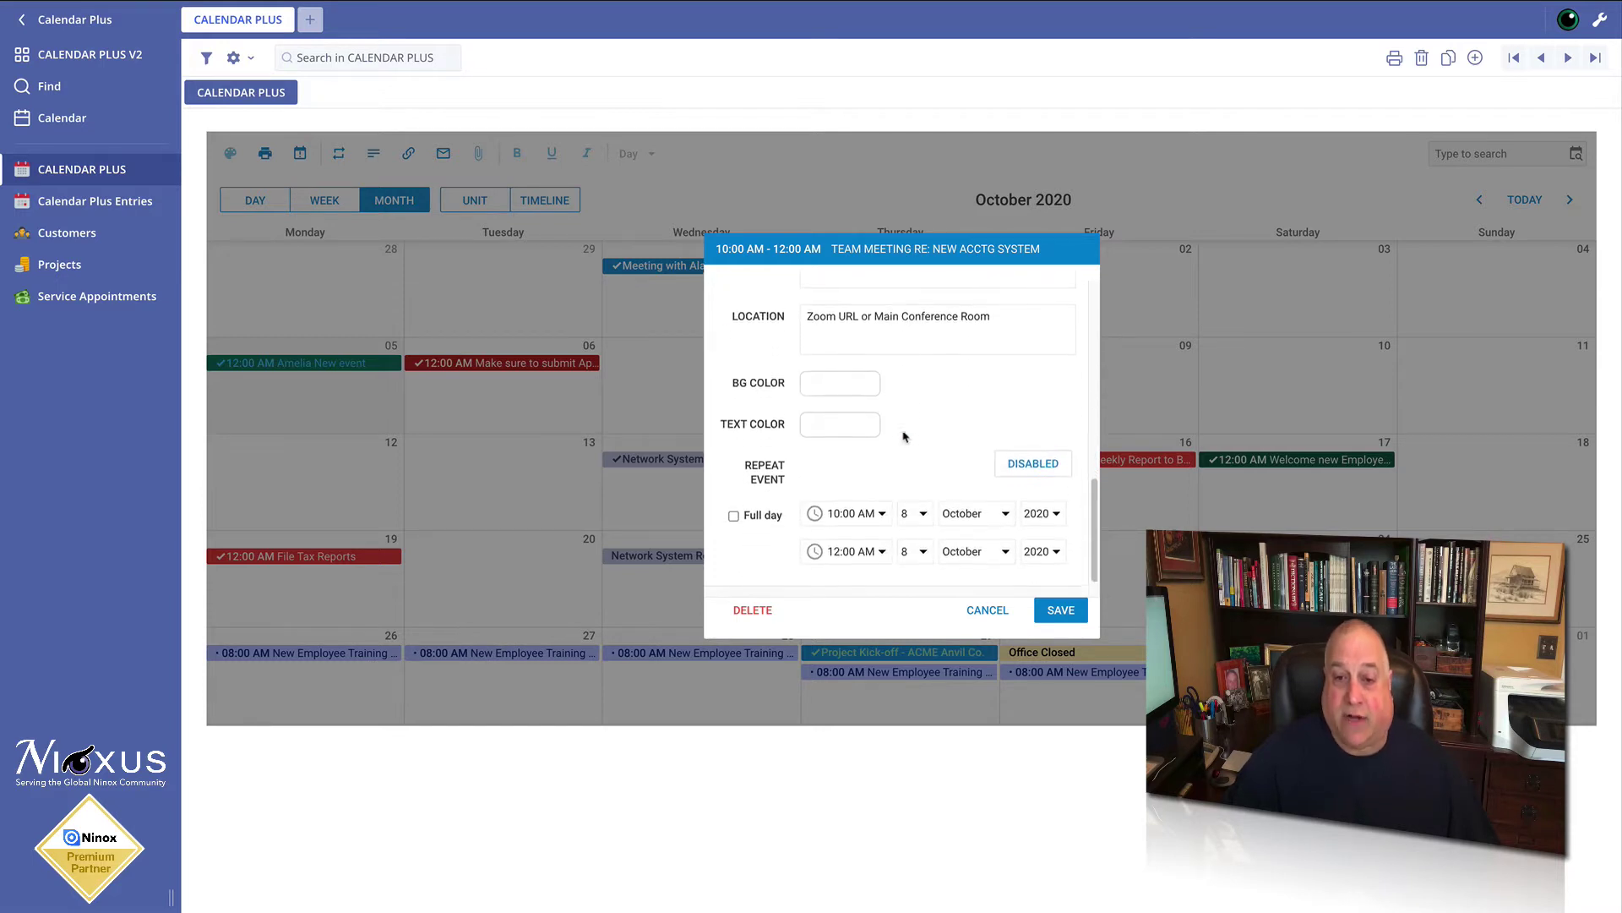
{"action": "scroll", "coordinate": [904, 435], "scroll_direction": "down", "scroll_amount": 1}
{"action": "scroll", "coordinate": [904, 435], "scroll_direction": "up", "scroll_amount": 10}
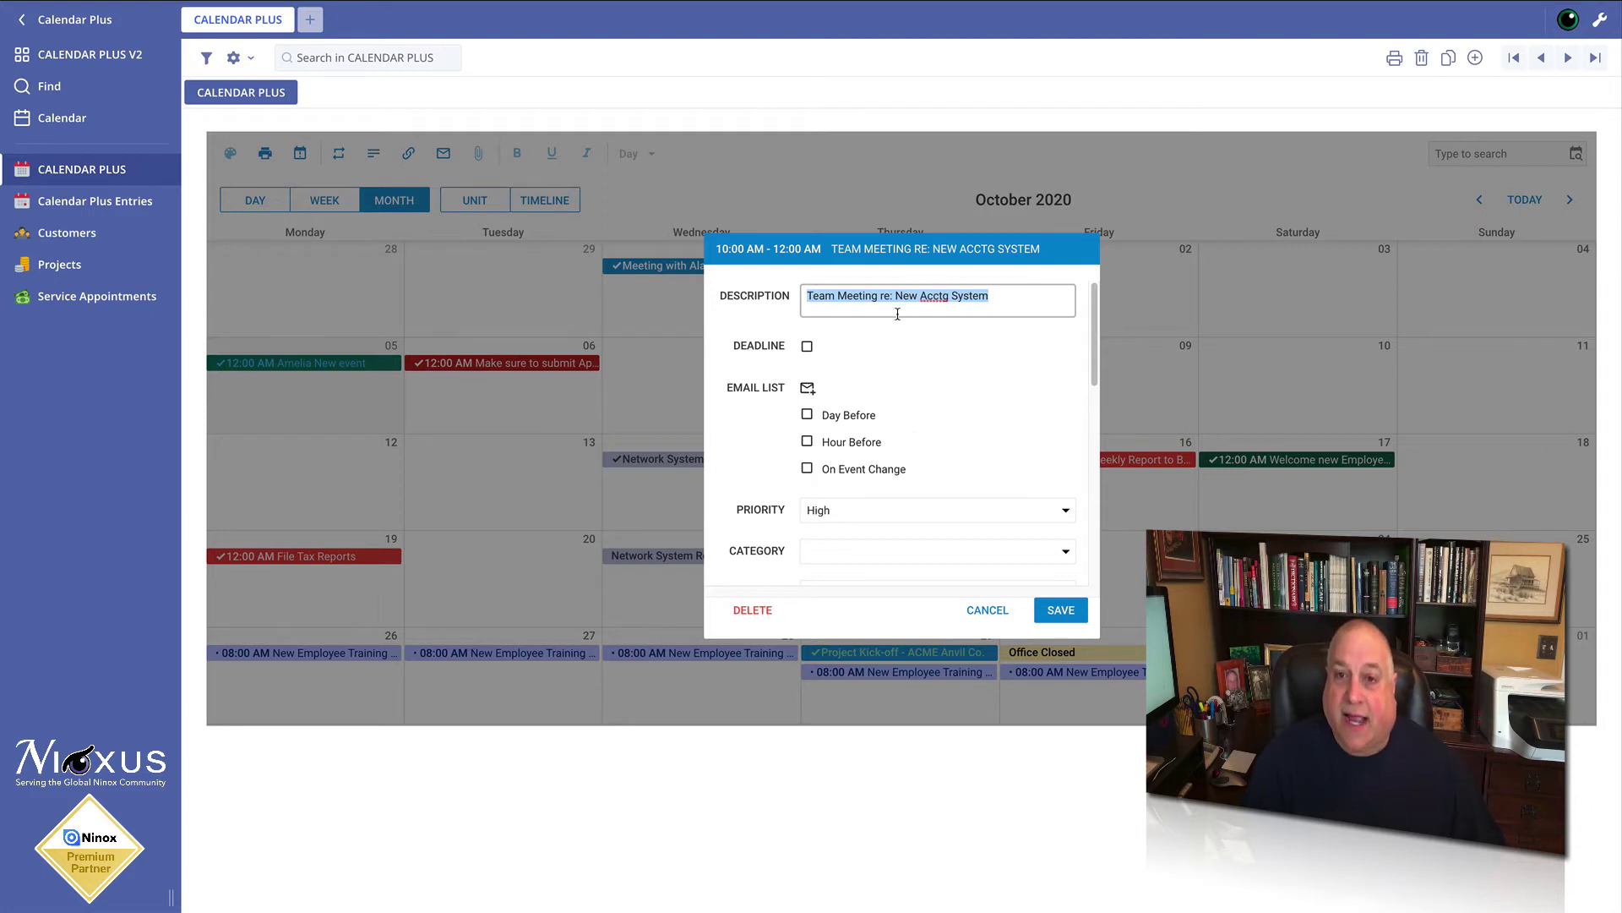
Step: Change the description to 'New Accounting System Brainstorming Session'
{"action": "key", "text": "End"}
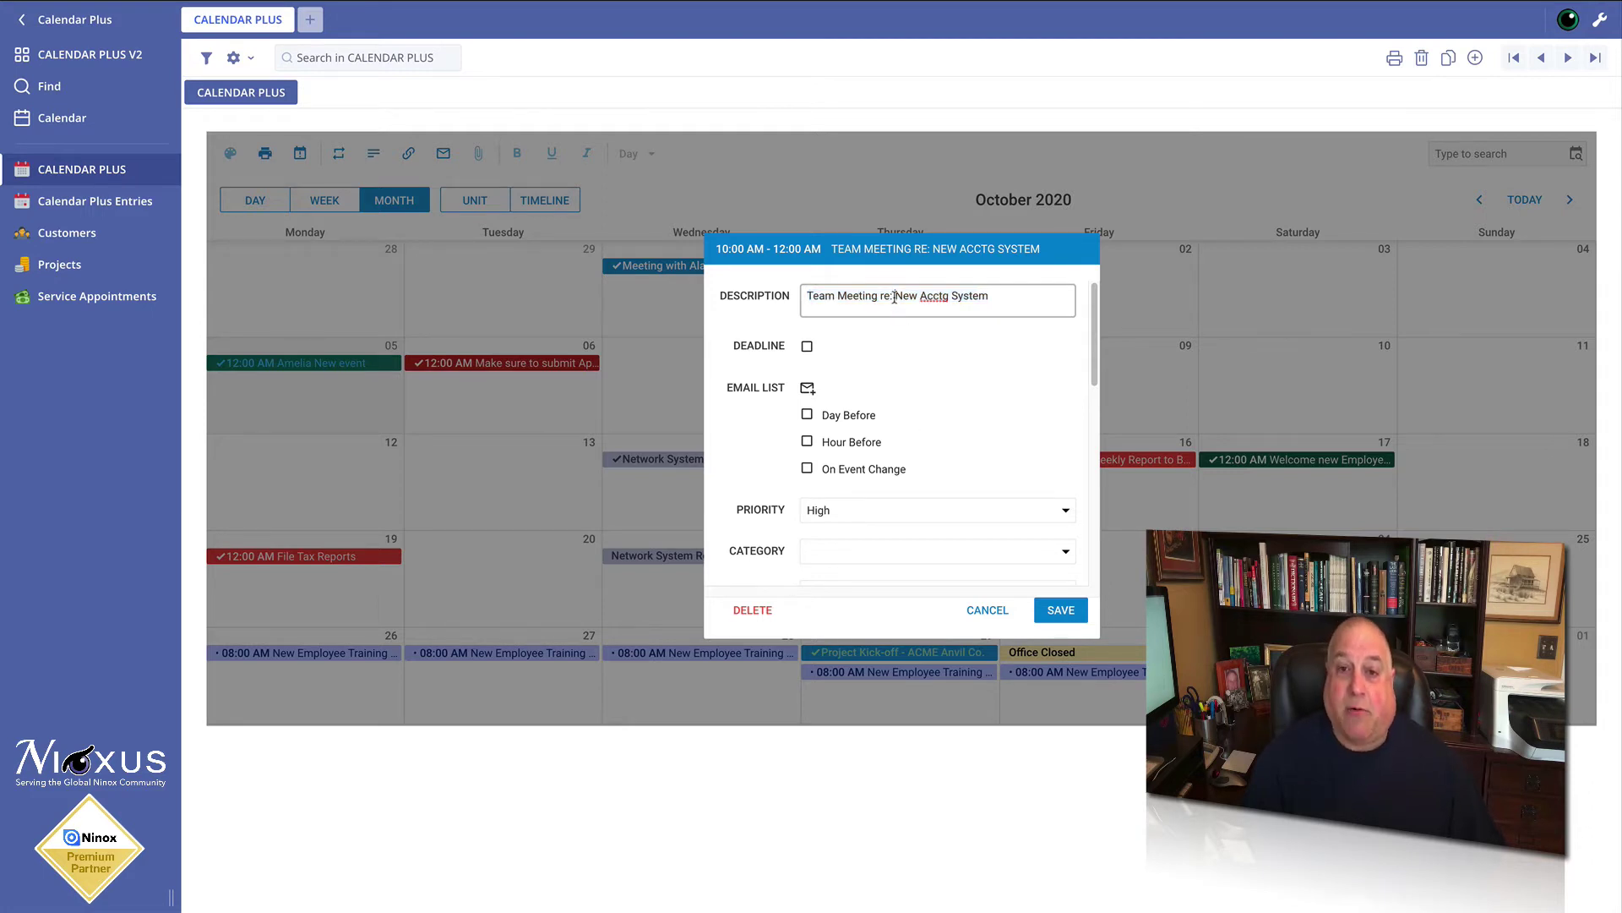
{"action": "left_click_drag", "start_coordinate": [895, 297], "coordinate": [793, 300]}
{"action": "key", "text": "BackSpace"}
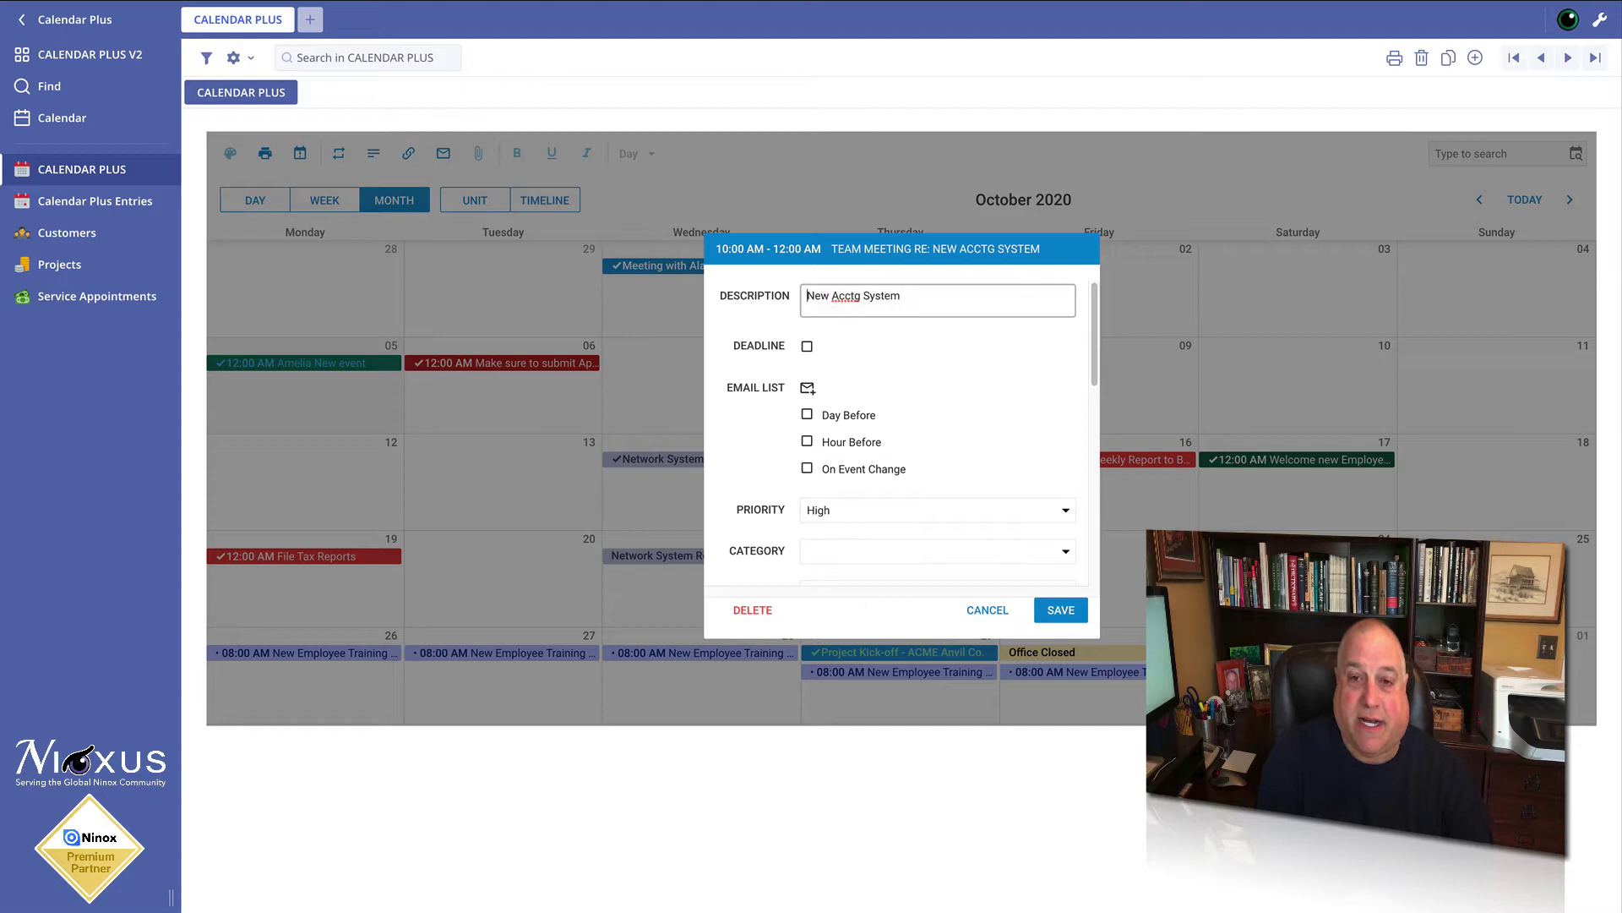
{"action": "type", "text": "Accoungint"}
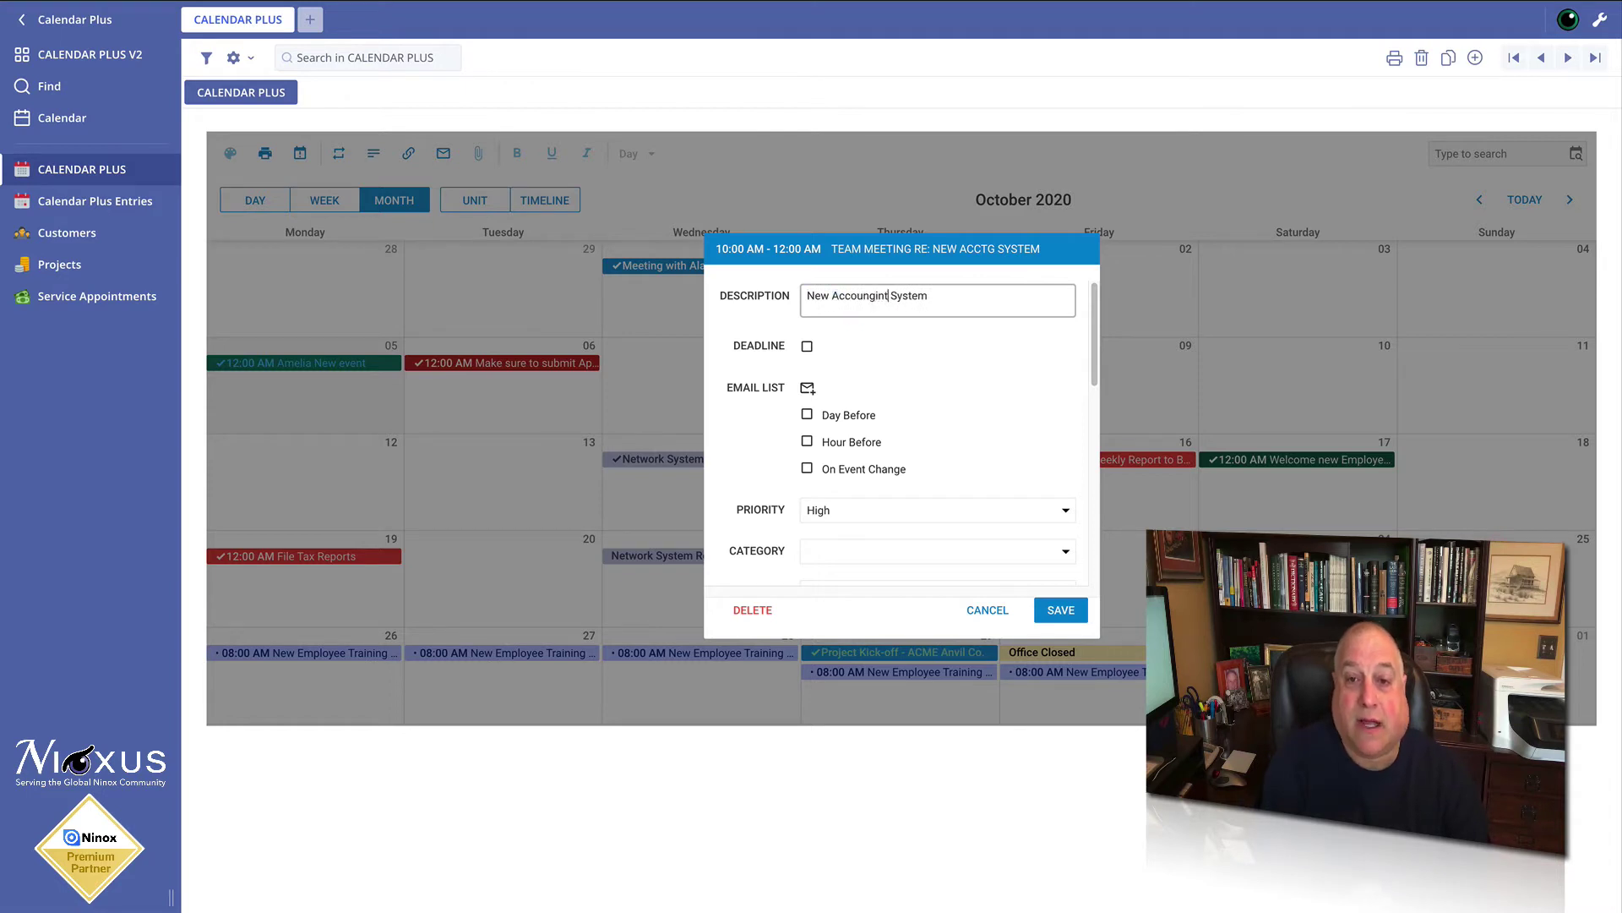
{"action": "key", "text": "BackSpace"}
{"action": "key", "text": "BackSpace"}
{"action": "key", "text": "BackSpace"}
{"action": "key", "text": "BackSpace"}
{"action": "type", "text": "ting System Brainstorming Session"}
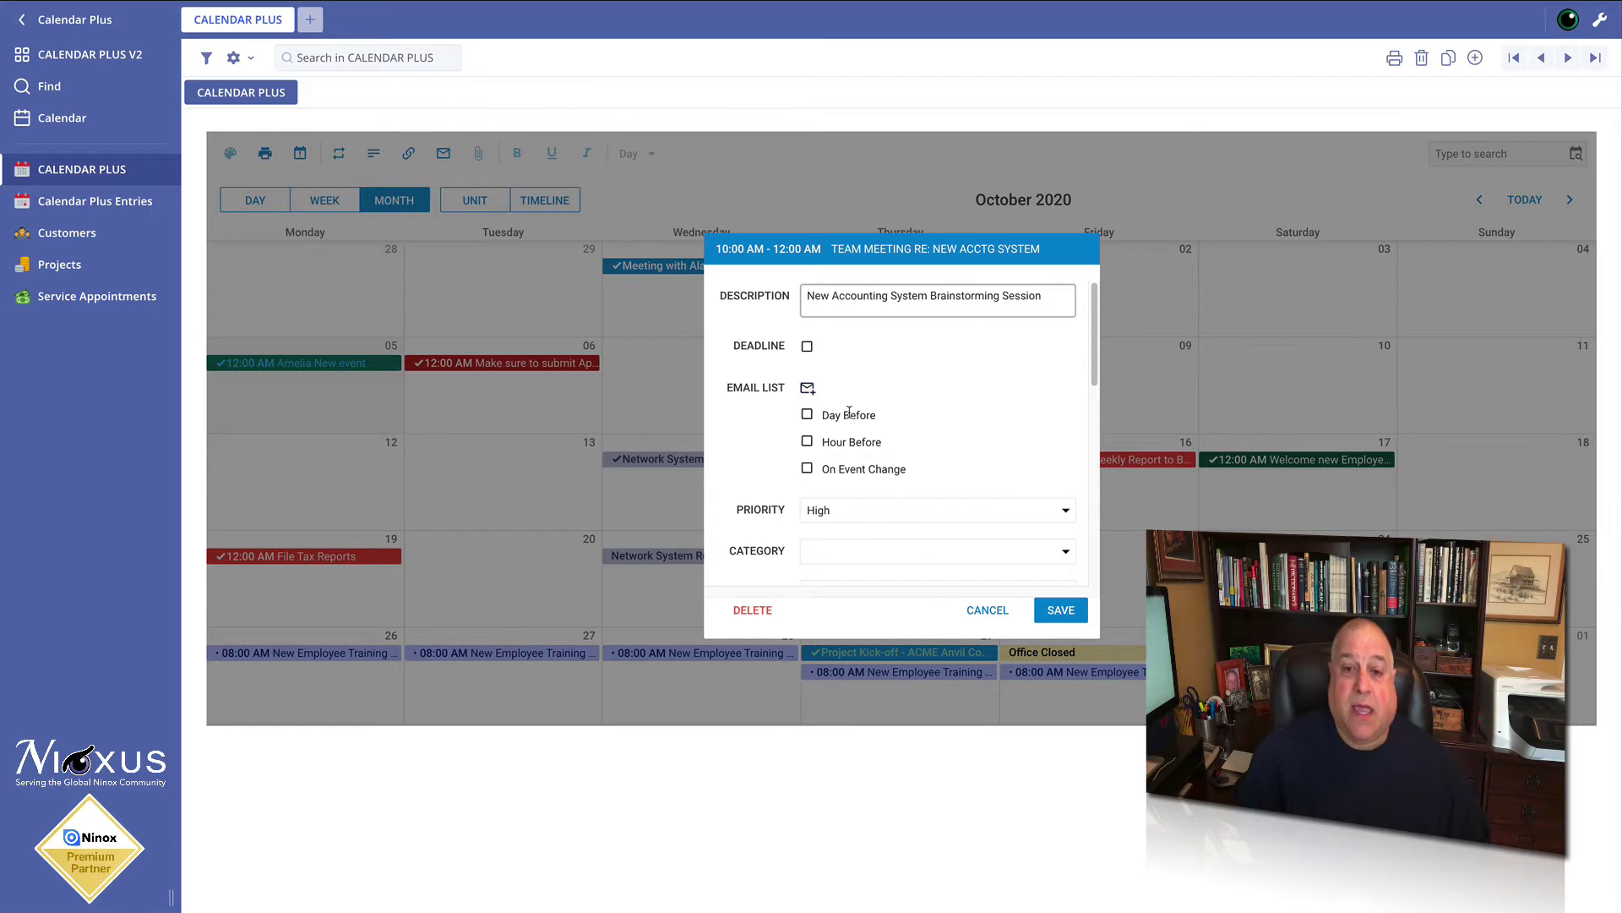
Step: Set the priority to Medium and append 'LUNCH WILL BE SERVED' to the notes
{"action": "scroll", "coordinate": [852, 410], "scroll_direction": "down", "scroll_amount": 3}
{"action": "left_click", "coordinate": [869, 357]}
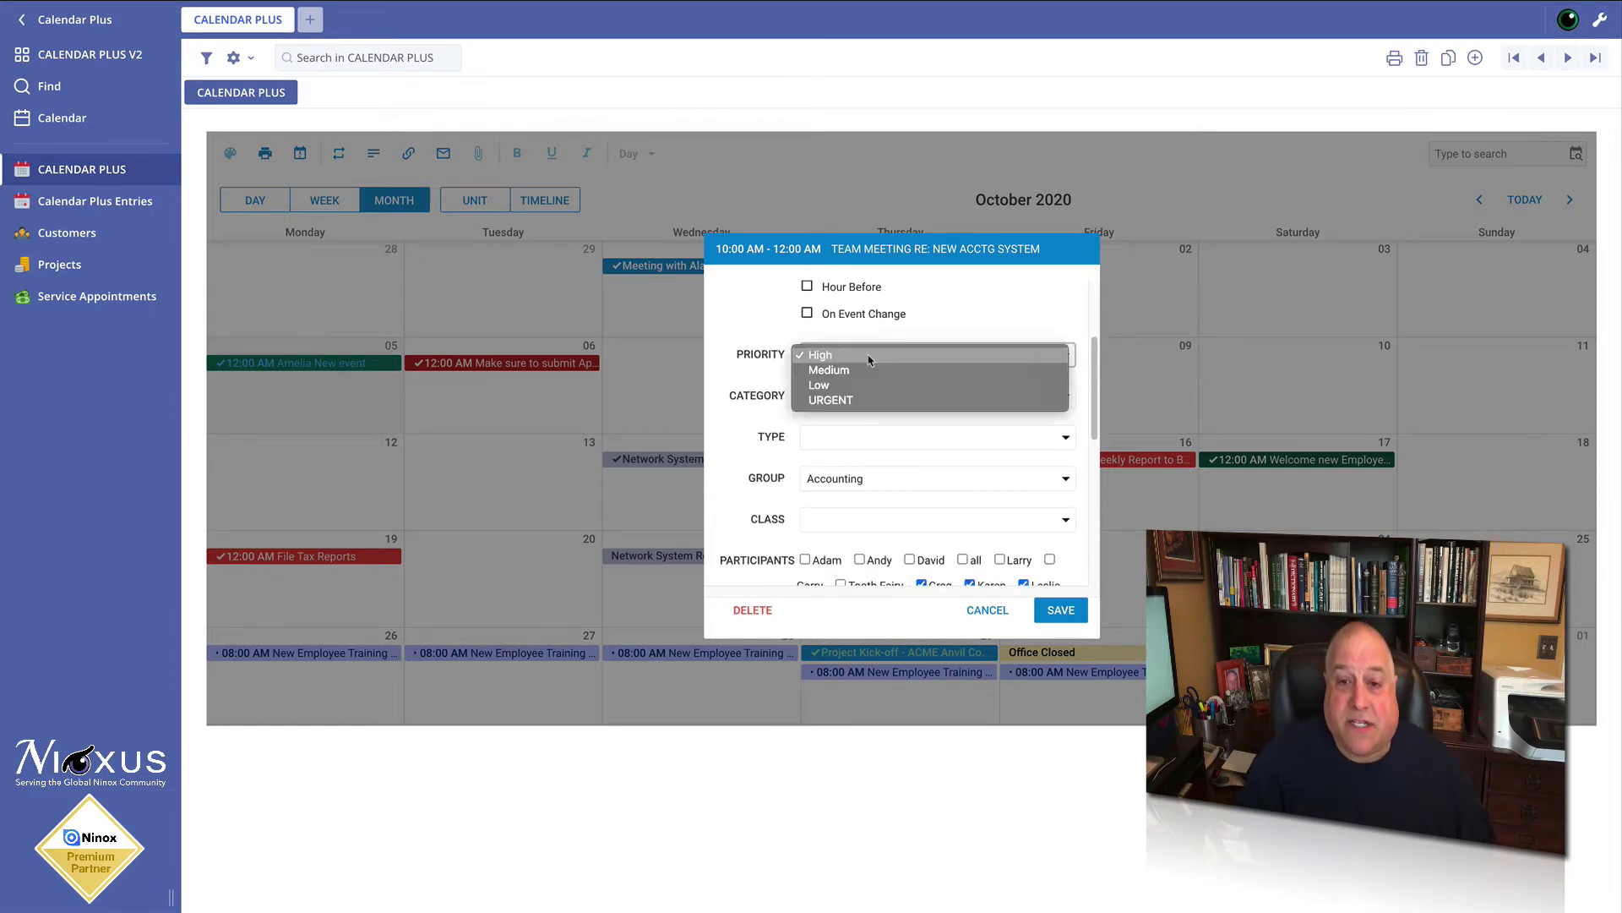
{"action": "left_click", "coordinate": [845, 370]}
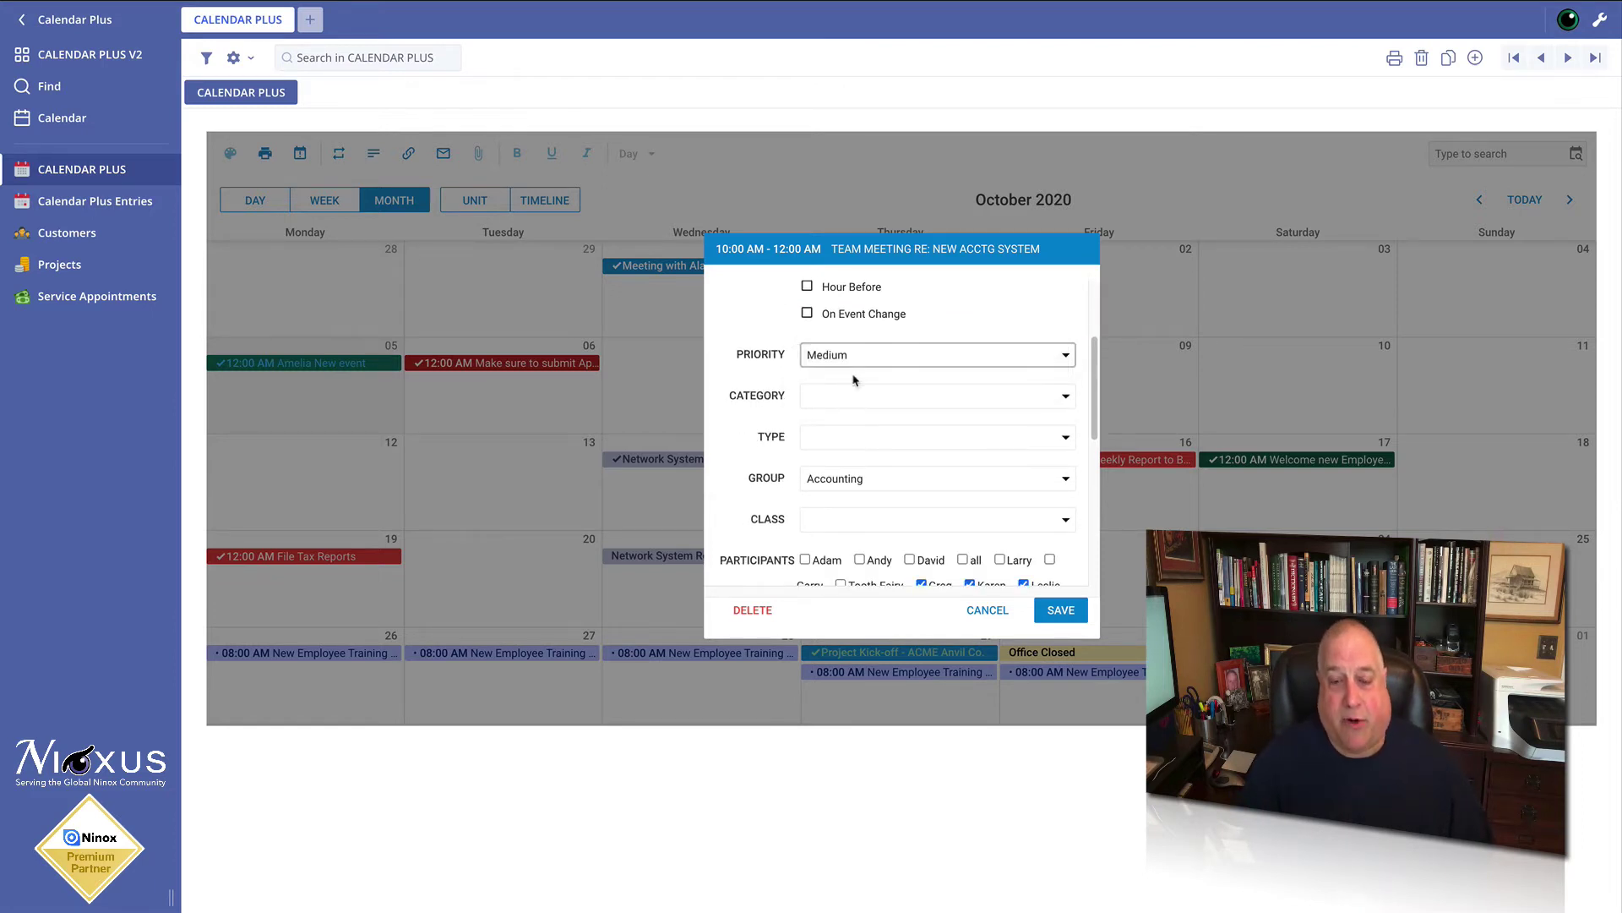
{"action": "scroll", "coordinate": [855, 405], "scroll_direction": "down", "scroll_amount": 4}
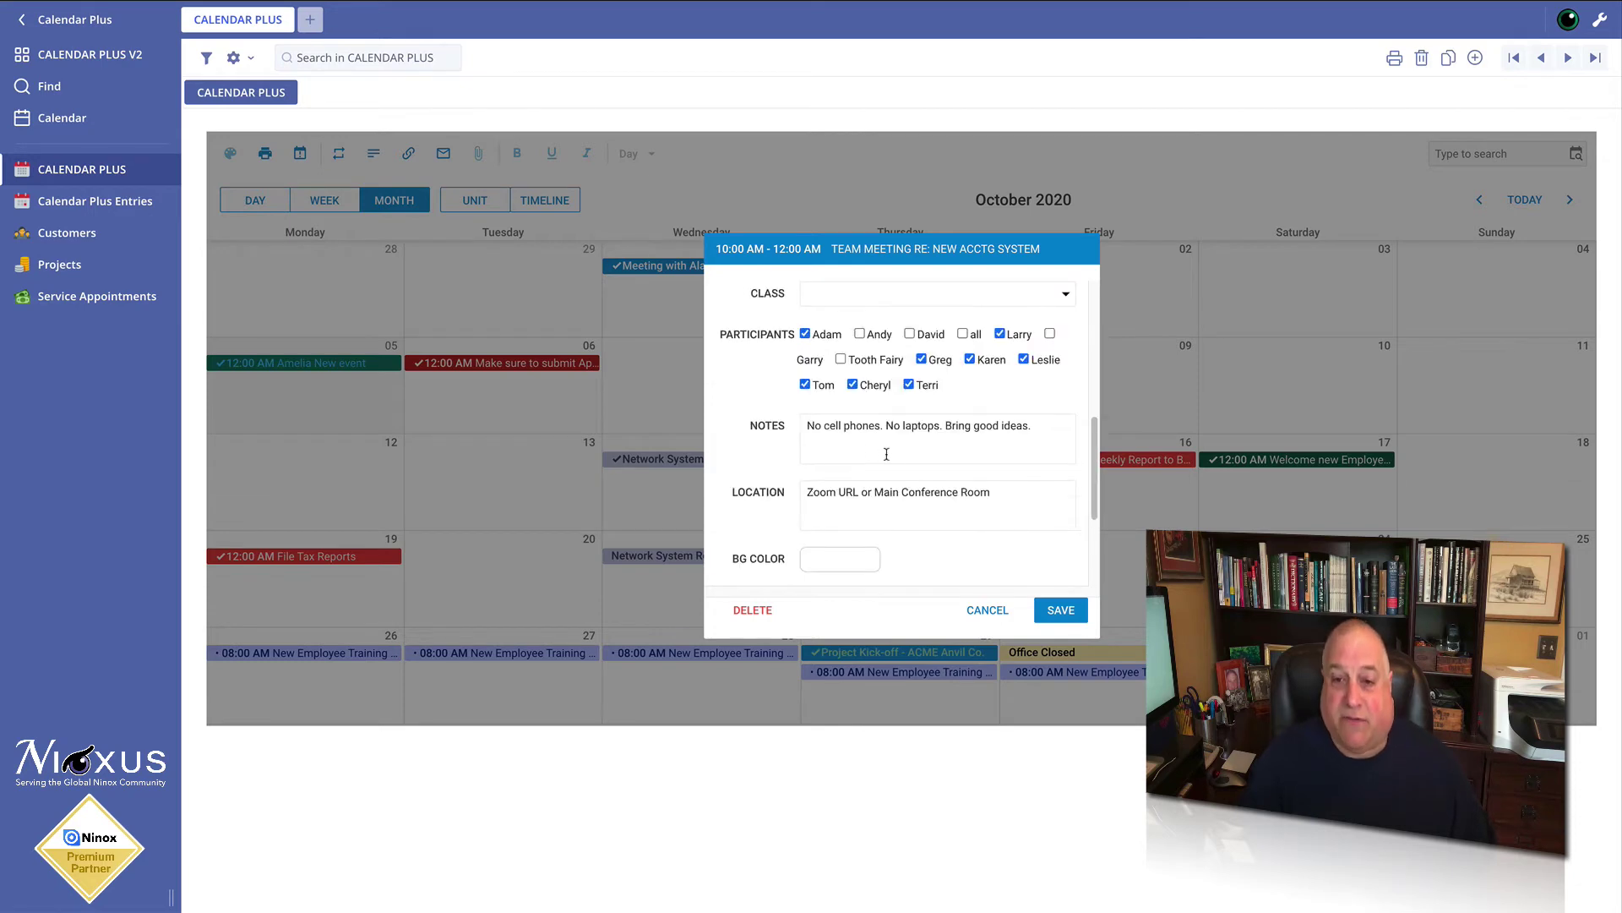
{"action": "left_click", "coordinate": [1035, 427]}
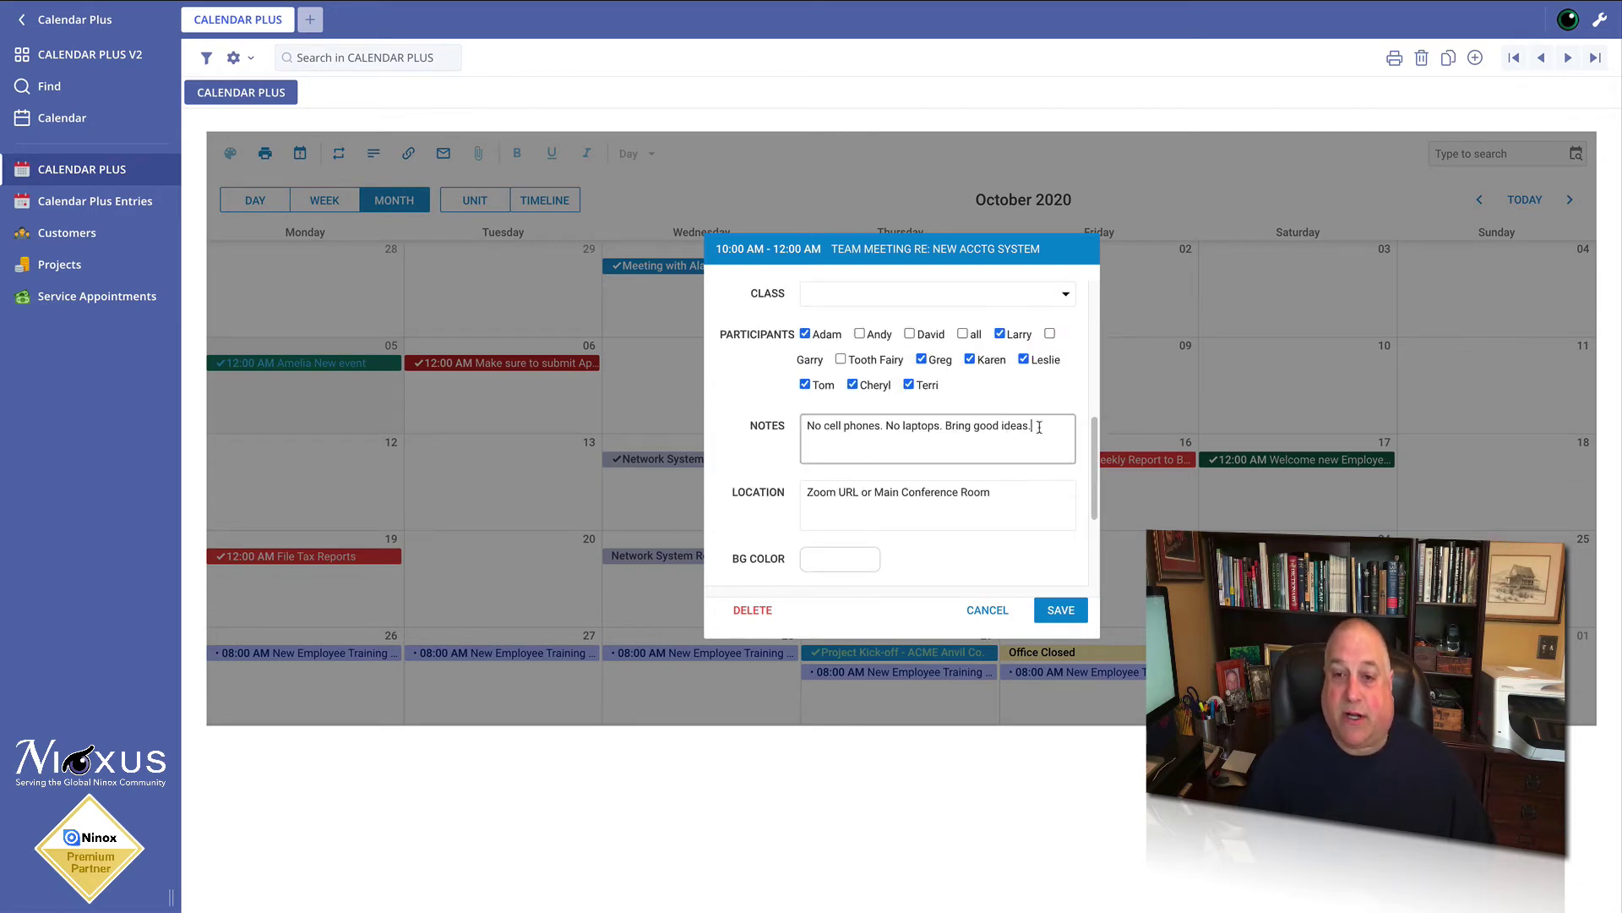
{"action": "type", "text": "LUNC"}
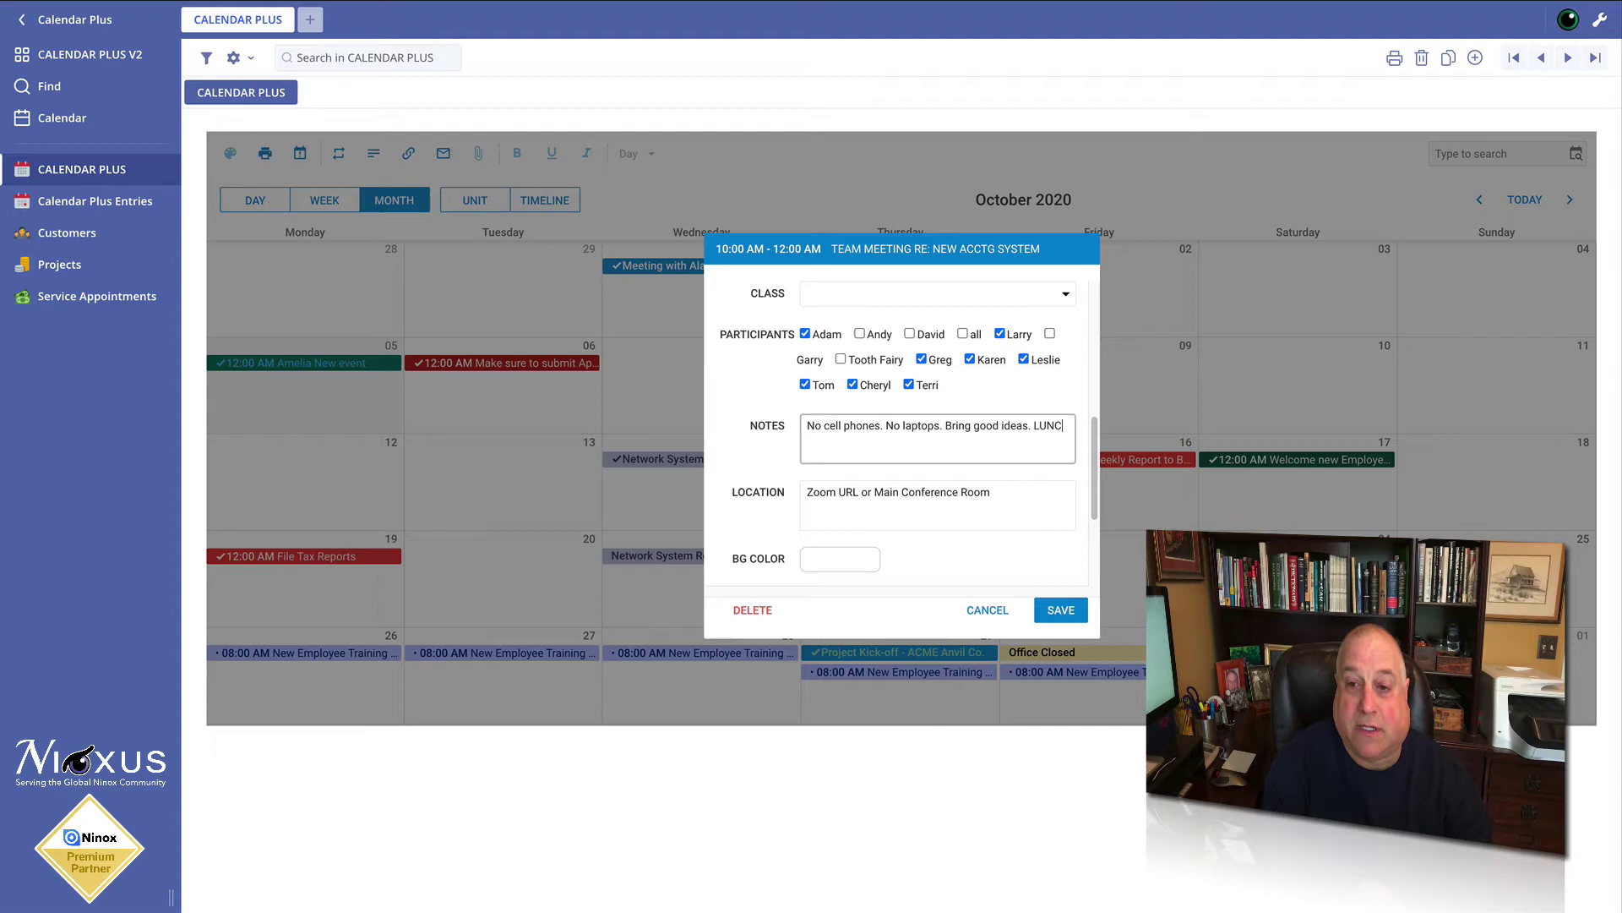
{"action": "type", "text": "H WILL BE SERVED"}
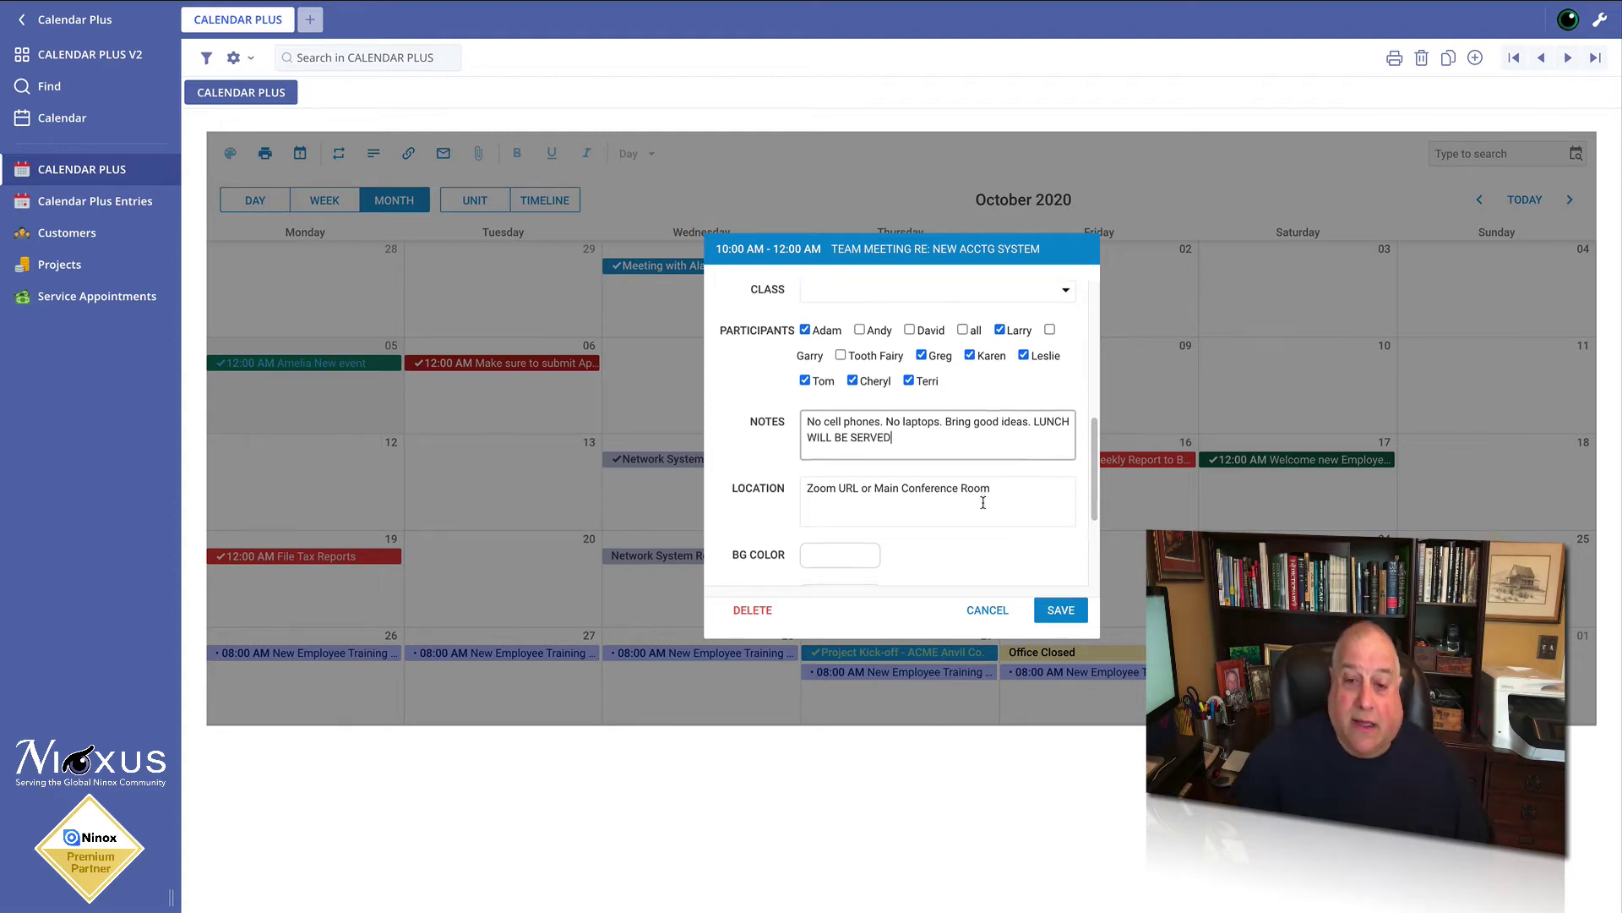
Step: Give the appointment a dark orange background colour
{"action": "scroll", "coordinate": [980, 500], "scroll_direction": "down", "scroll_amount": 2}
{"action": "left_click", "coordinate": [823, 425]}
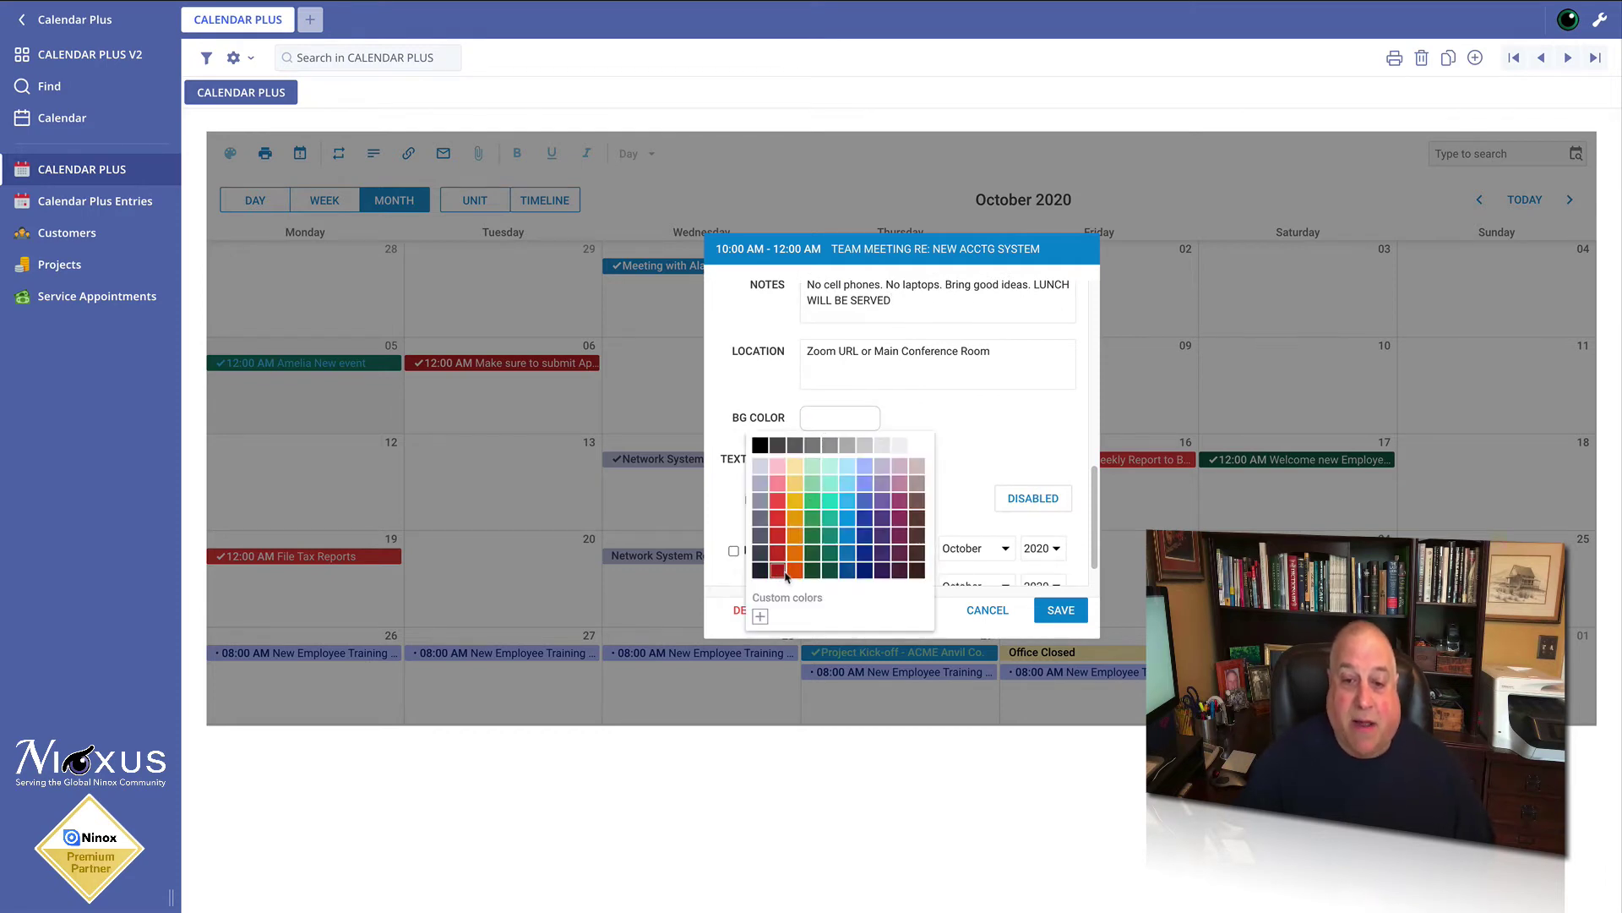
{"action": "left_click", "coordinate": [796, 571]}
{"action": "left_click", "coordinate": [813, 465]}
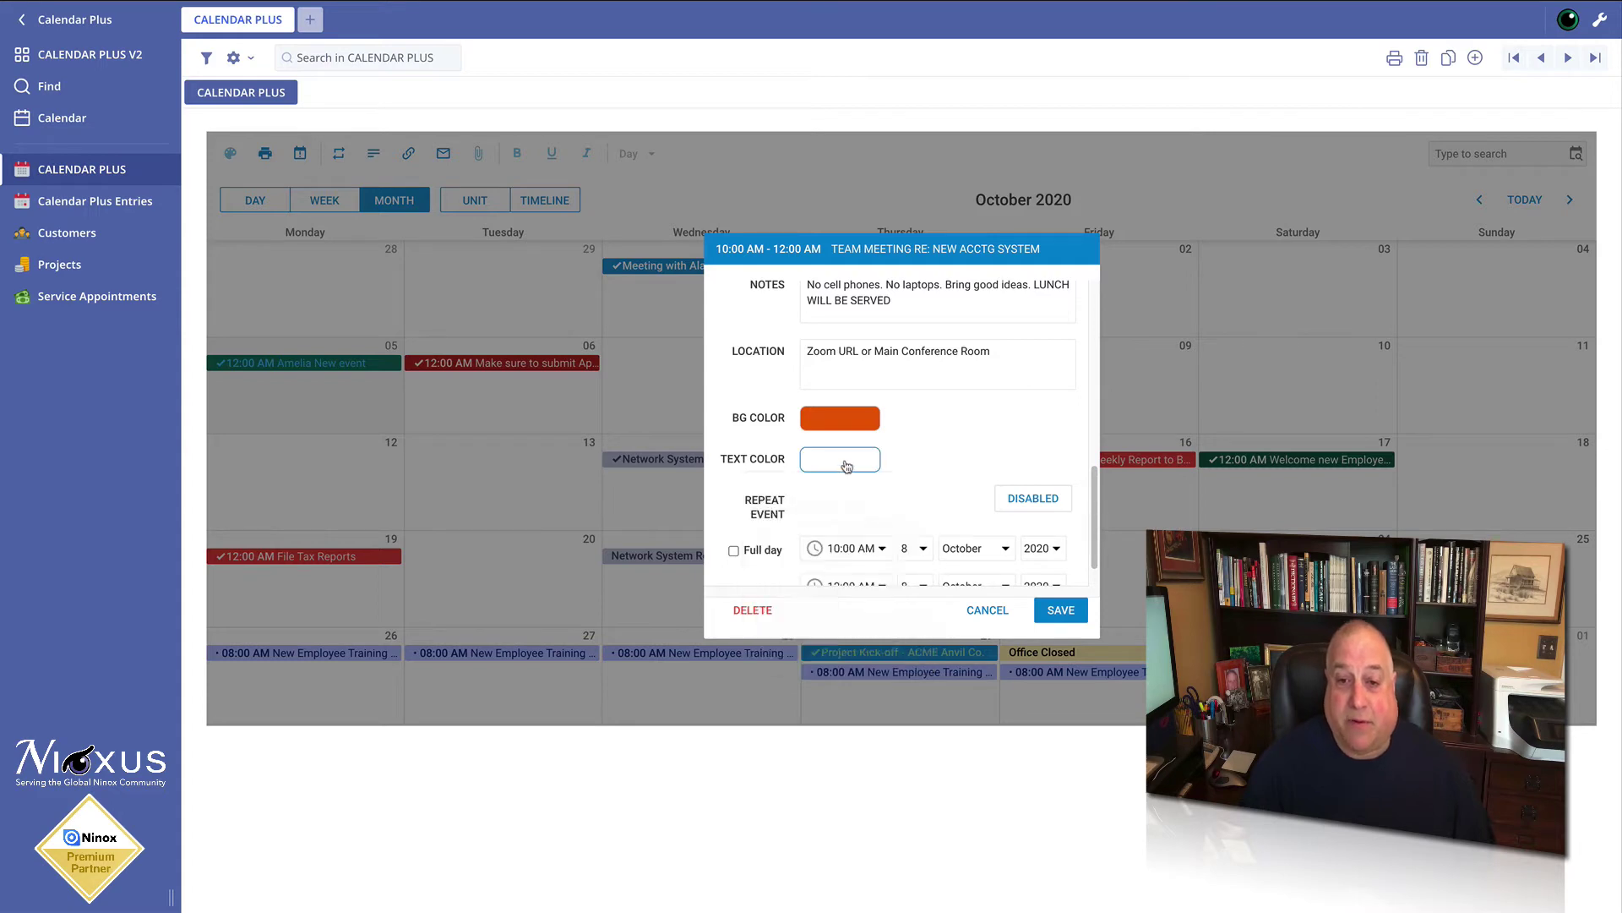
Step: Save the edited session, then change its start time to 10:30 AM and save again
{"action": "left_click", "coordinate": [1052, 613]}
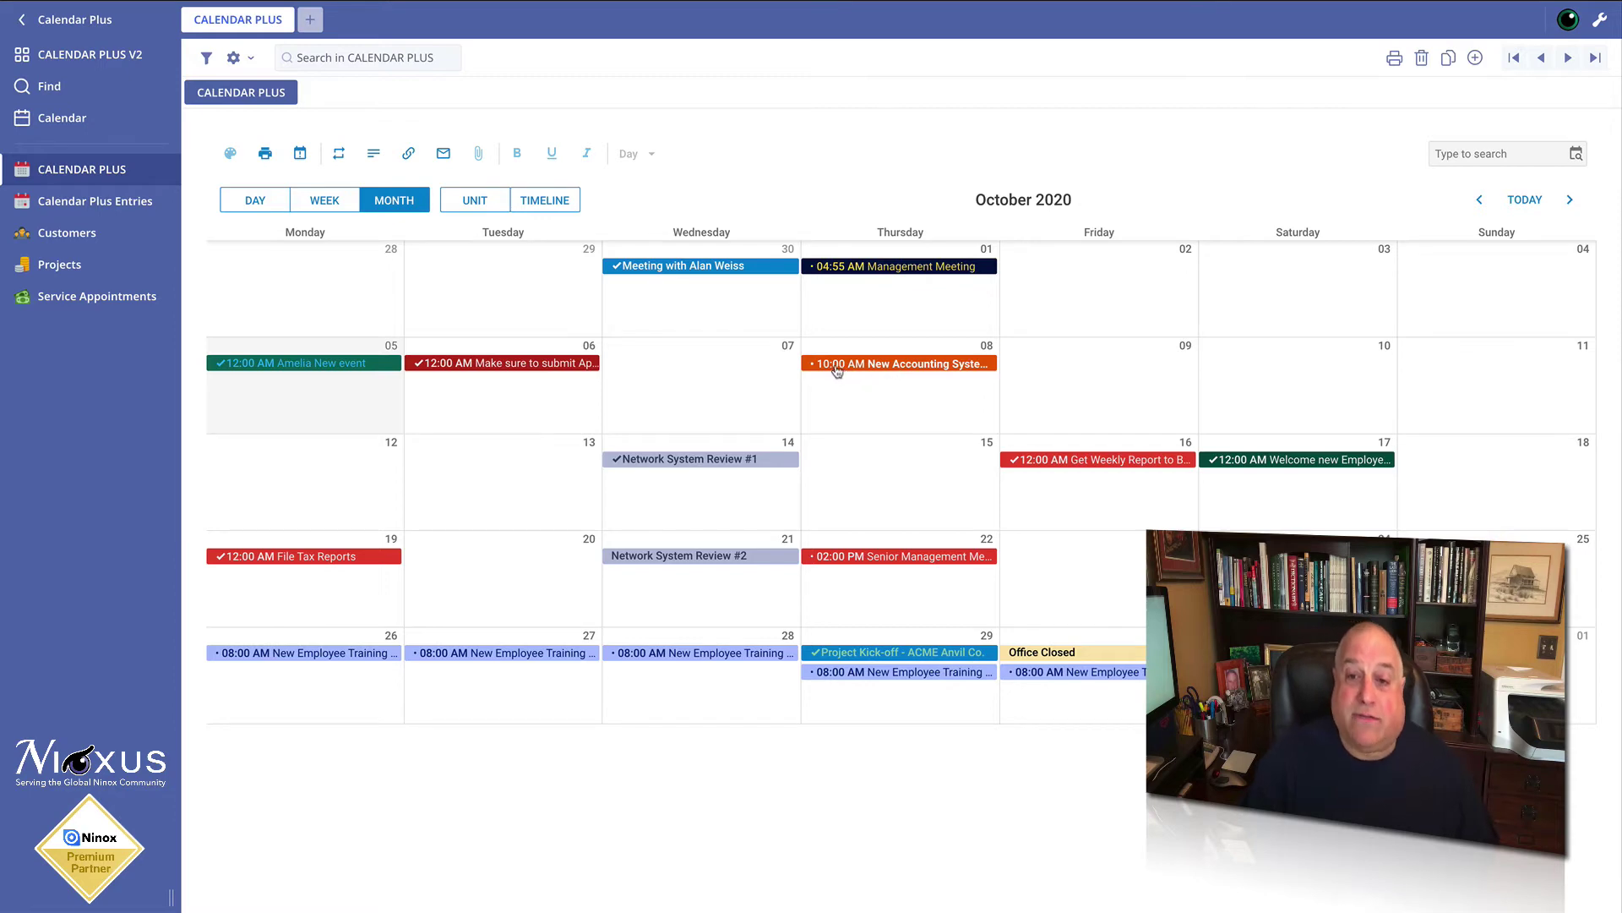
{"action": "left_click", "coordinate": [883, 369]}
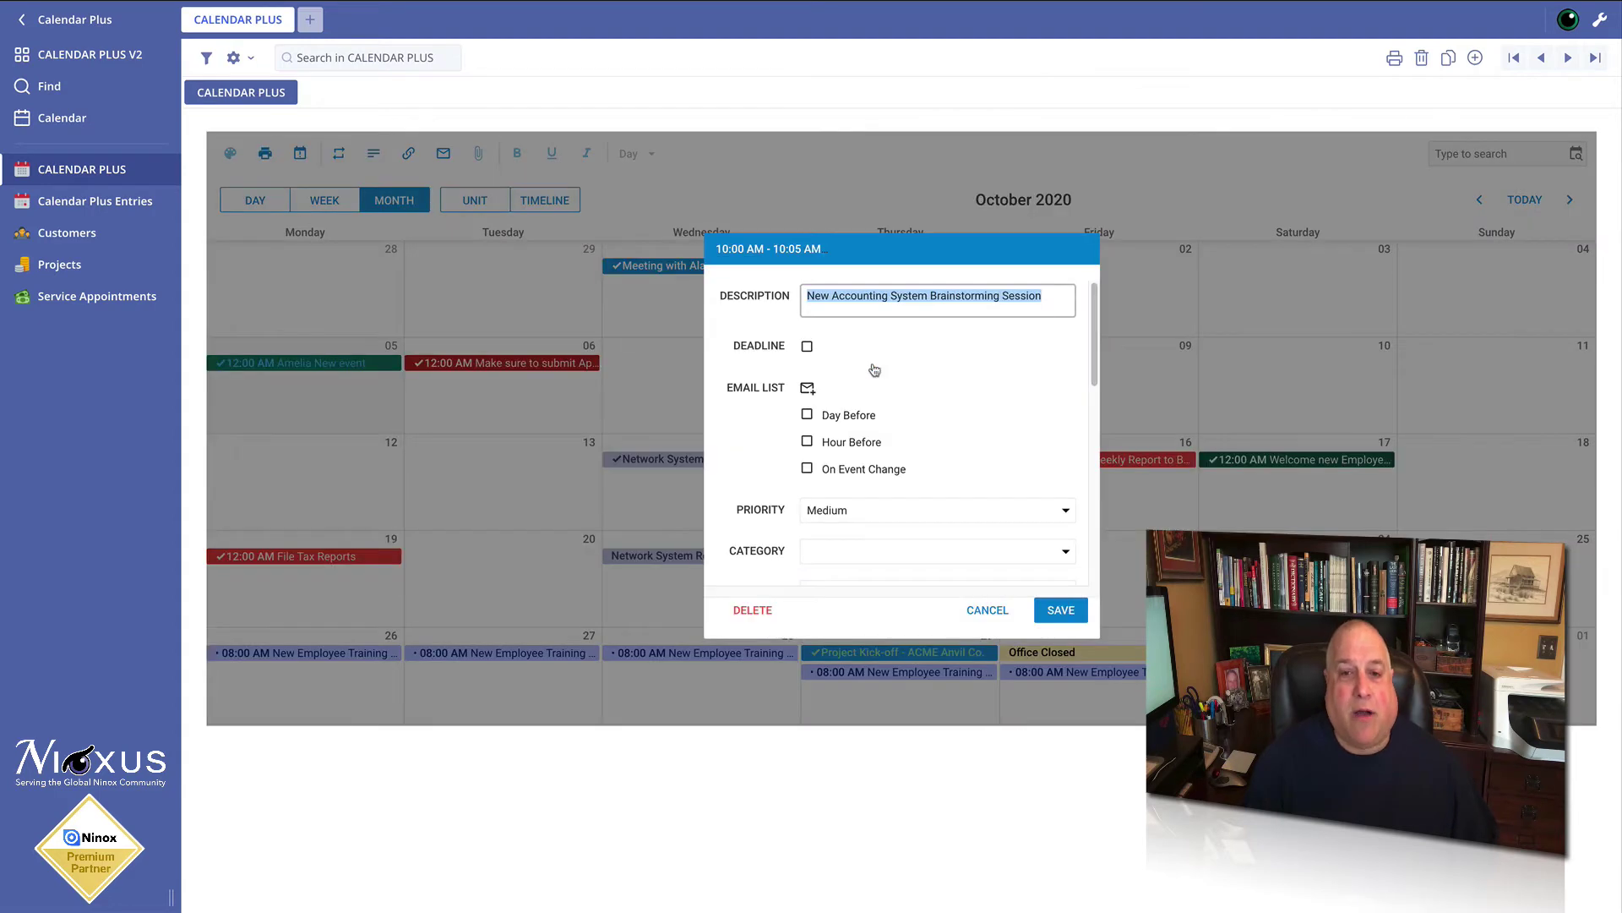
{"action": "scroll", "coordinate": [869, 468], "scroll_direction": "down", "scroll_amount": 2}
{"action": "scroll", "coordinate": [869, 468], "scroll_direction": "down", "scroll_amount": 5}
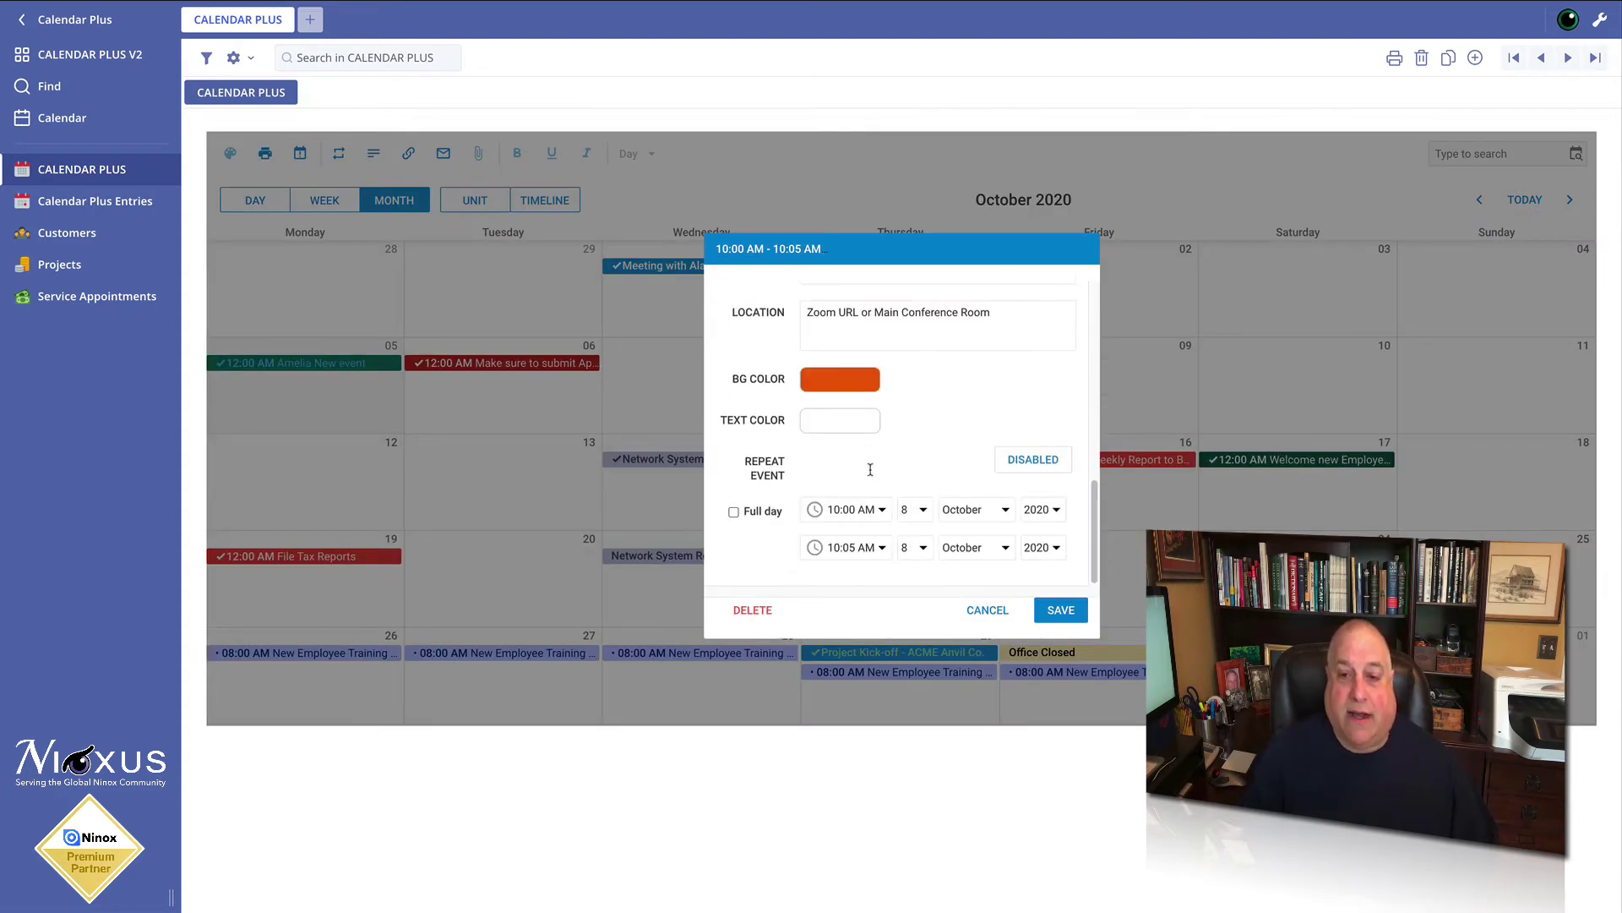
{"action": "left_click", "coordinate": [883, 510]}
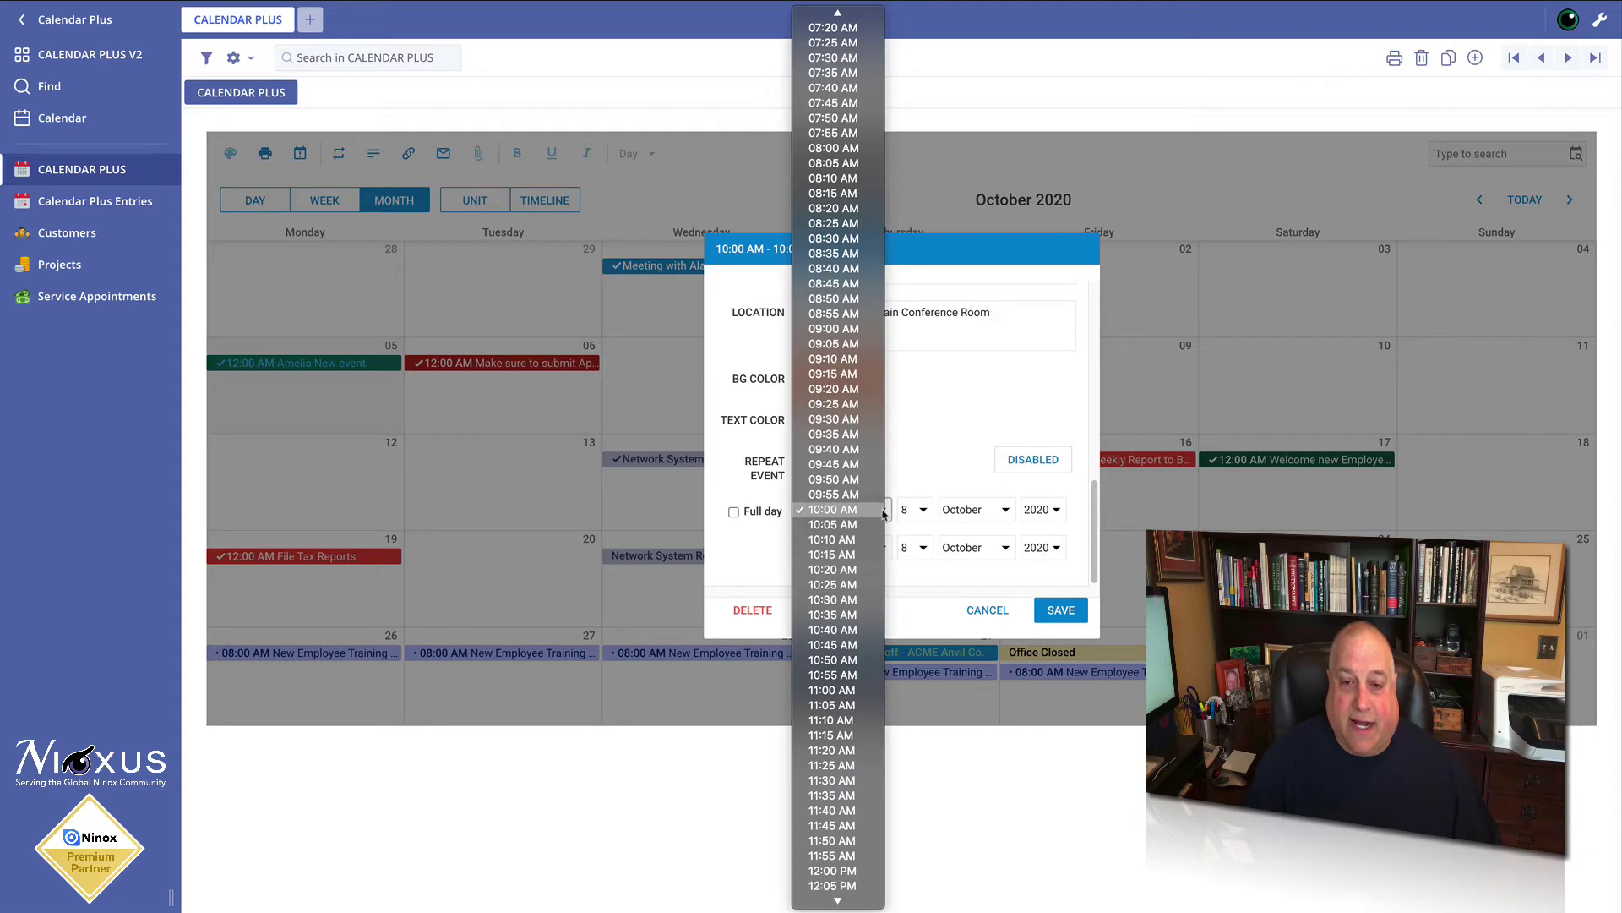
{"action": "left_click", "coordinate": [866, 599]}
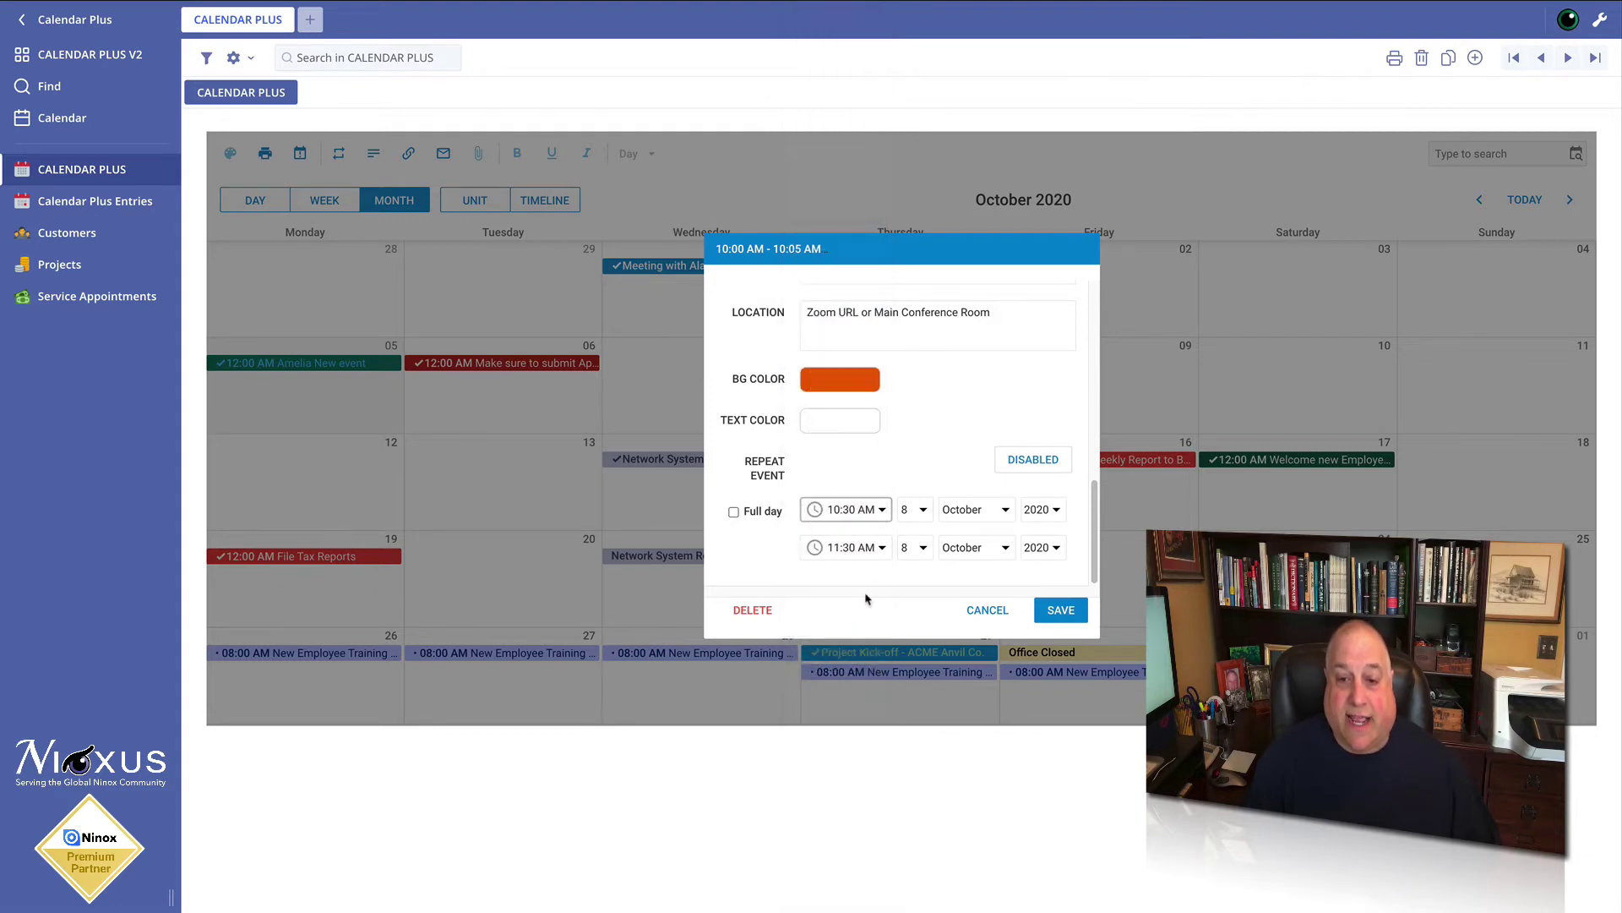
{"action": "left_click", "coordinate": [1056, 610]}
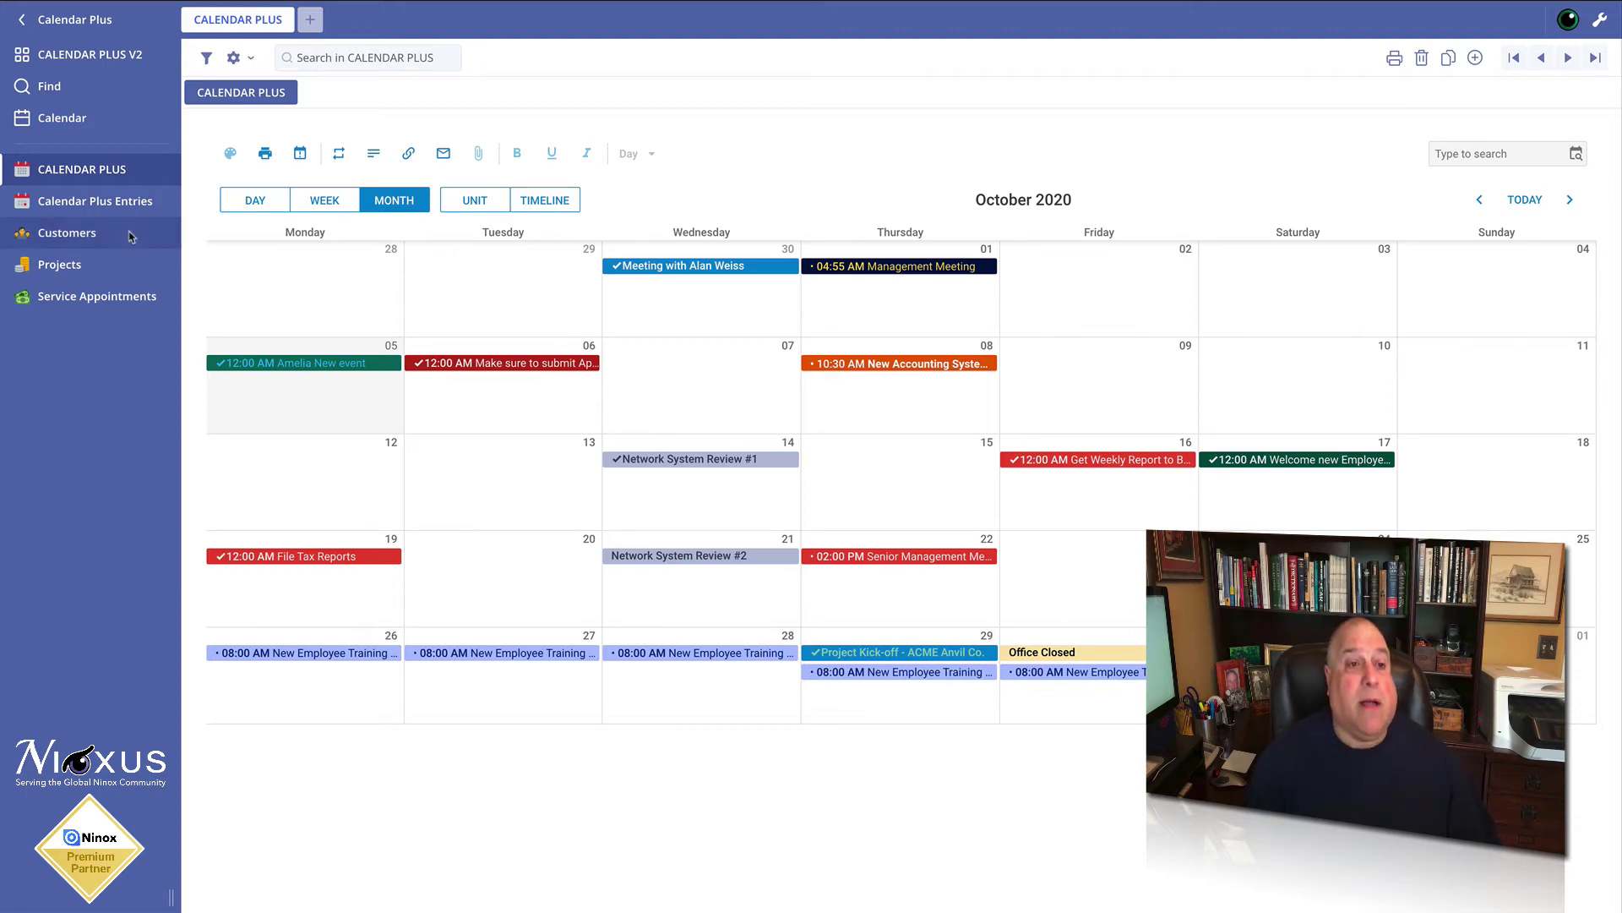
{"action": "left_click", "coordinate": [125, 204]}
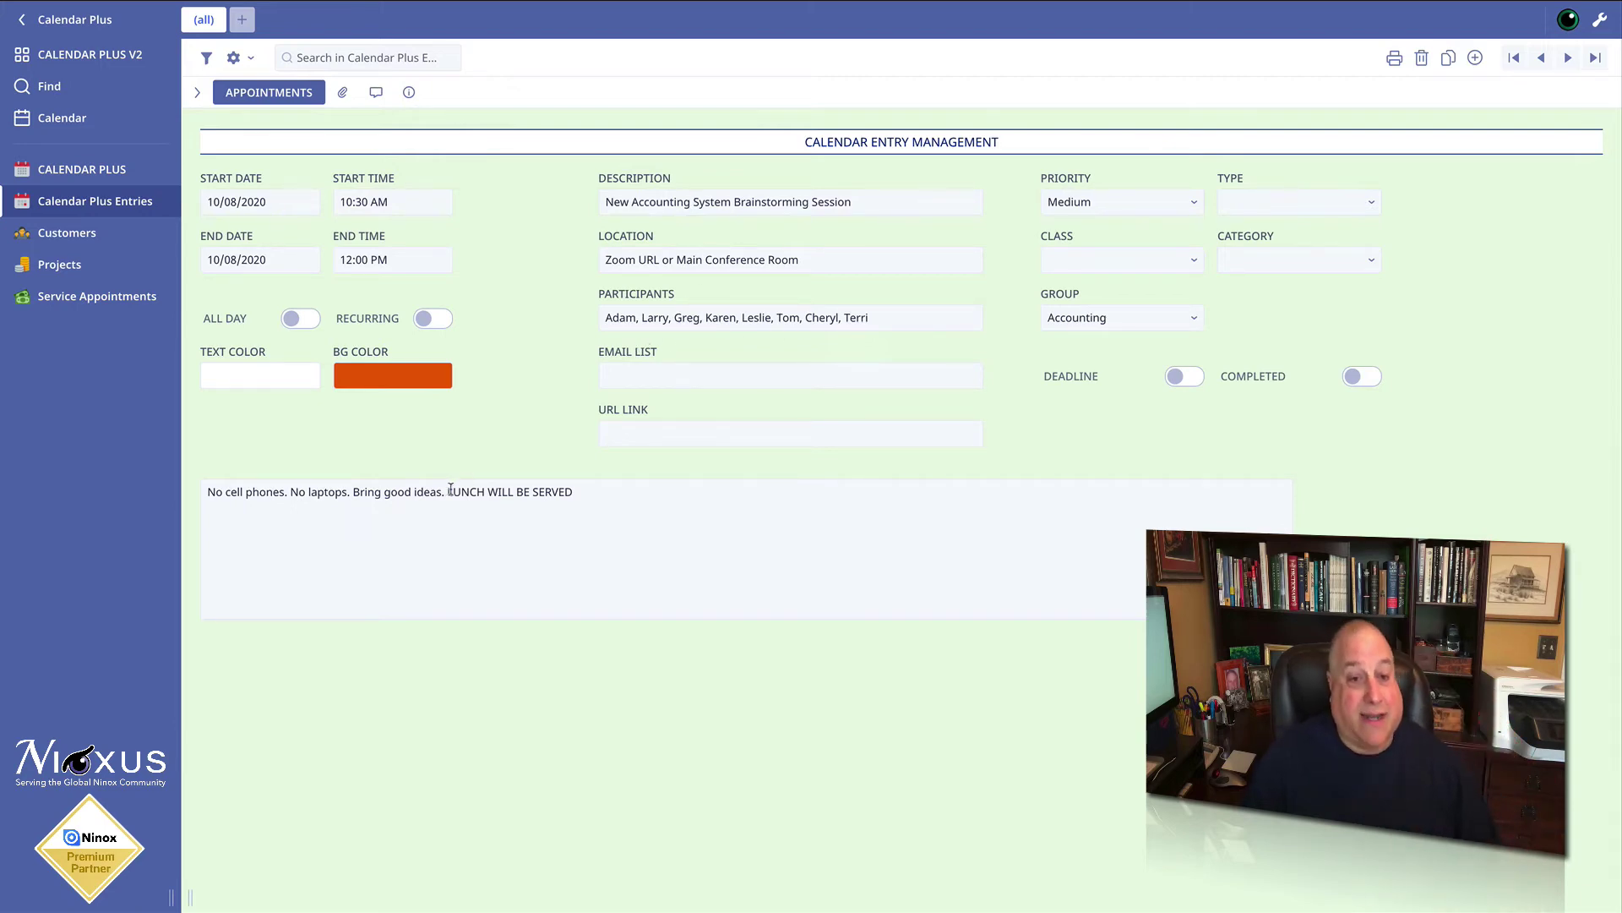
{"action": "left_click_drag", "start_coordinate": [450, 490], "coordinate": [597, 489]}
{"action": "left_click", "coordinate": [594, 485]}
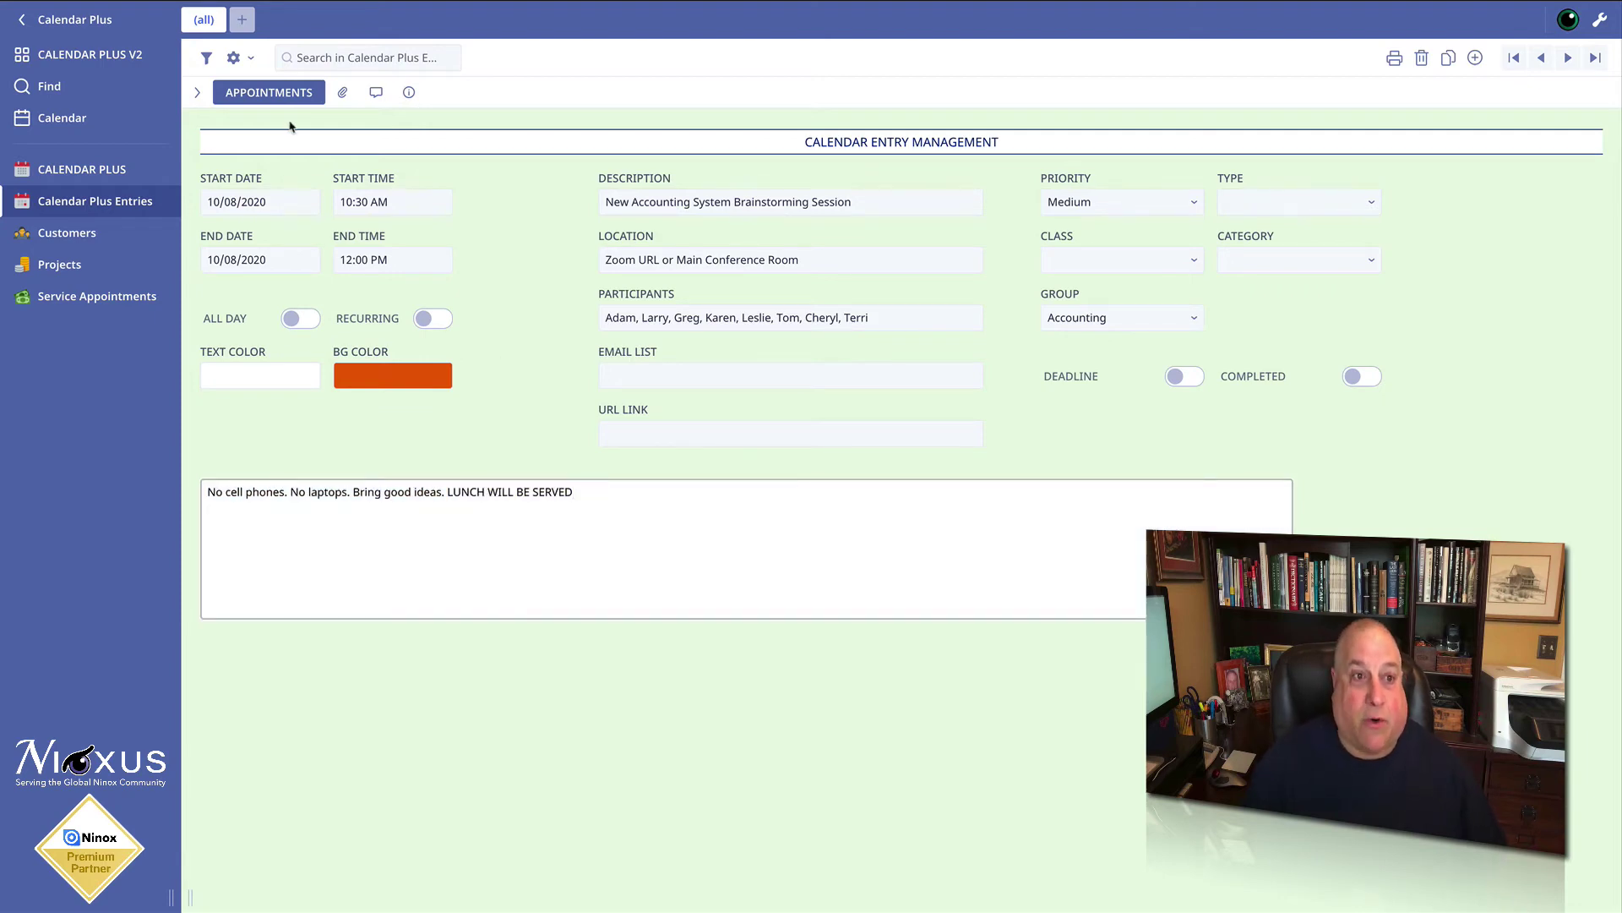
Step: Return to the month calendar and drag the session from October 8 to Saturday, October 10
{"action": "left_click", "coordinate": [75, 171]}
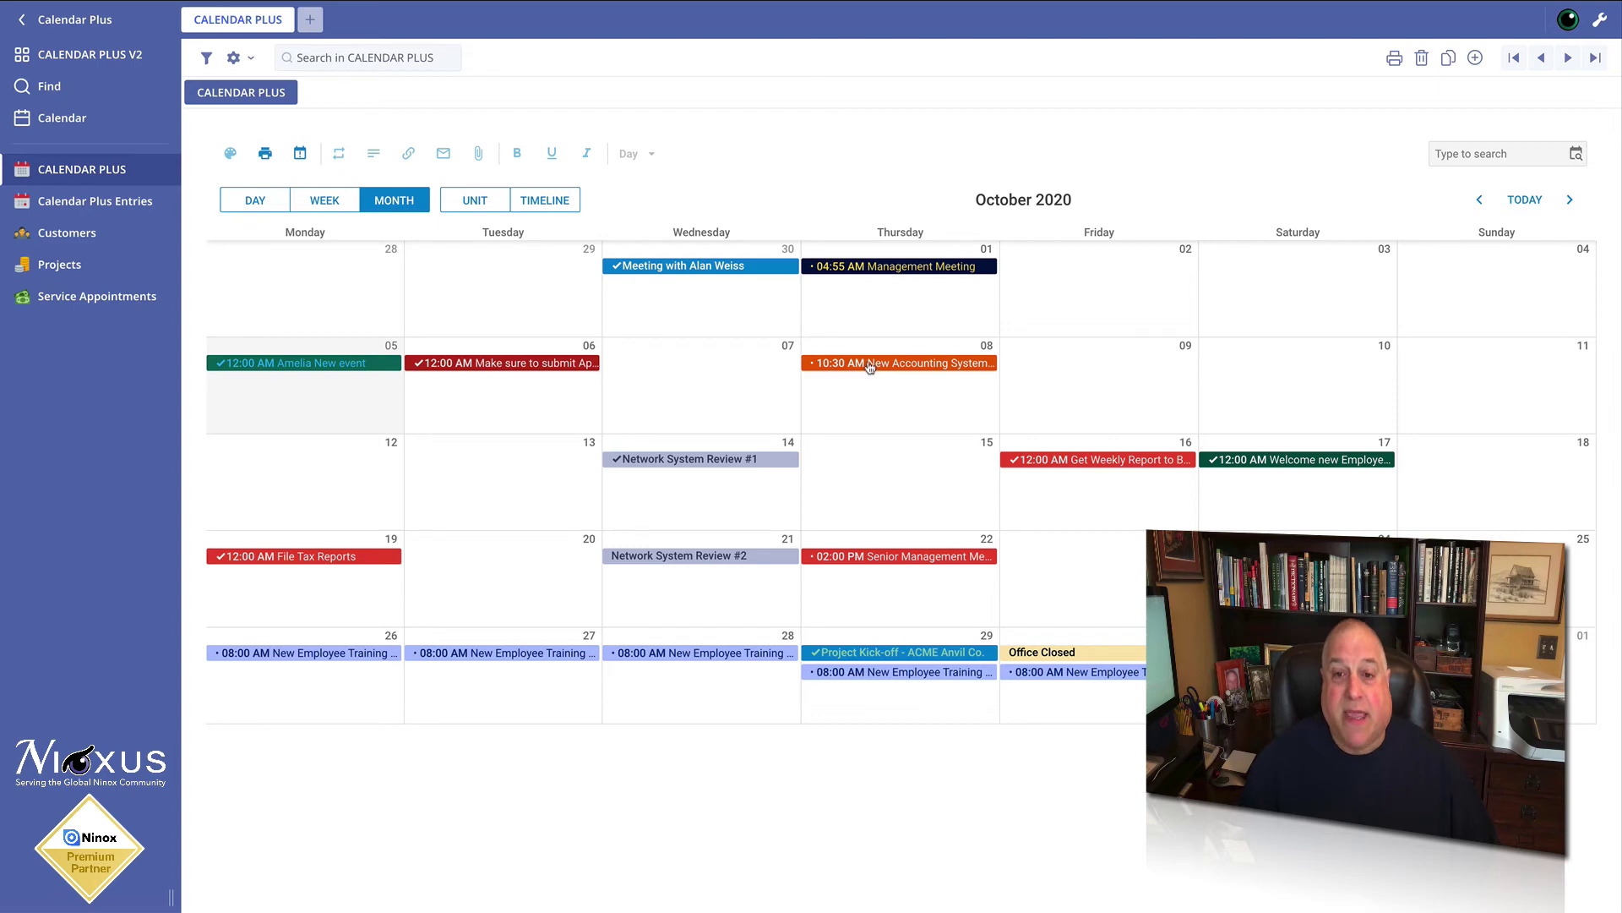
{"action": "left_click_drag", "start_coordinate": [869, 367], "coordinate": [1250, 368]}
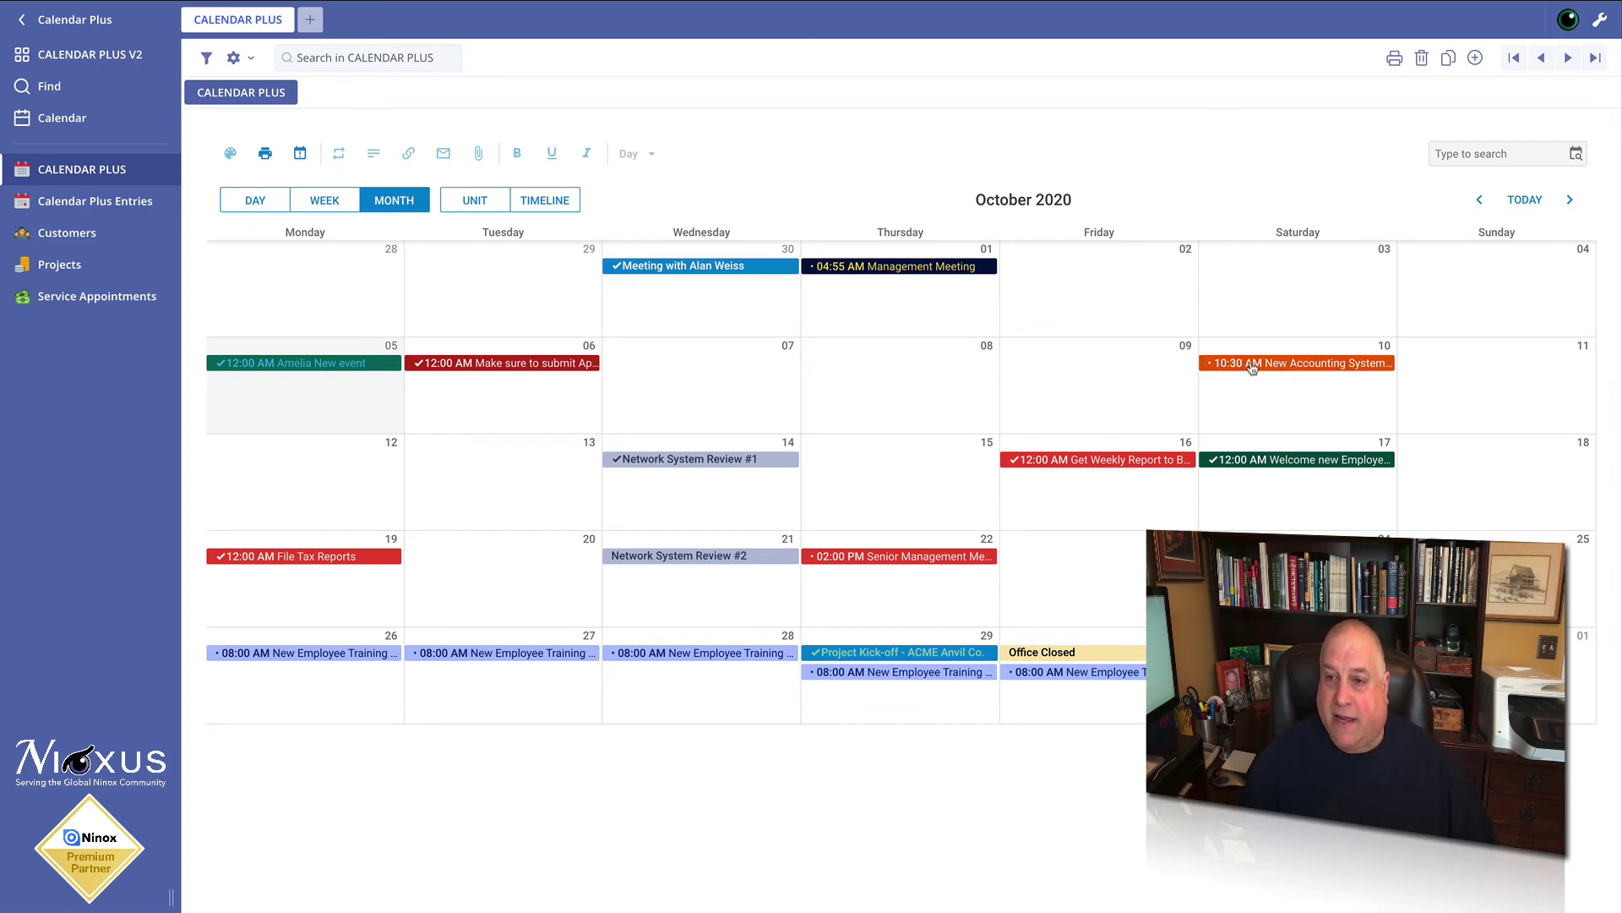
Step: Change the October 10 session's start time to 08:30 AM
{"action": "left_click", "coordinate": [1251, 367]}
{"action": "scroll", "coordinate": [884, 462], "scroll_direction": "down", "scroll_amount": 2}
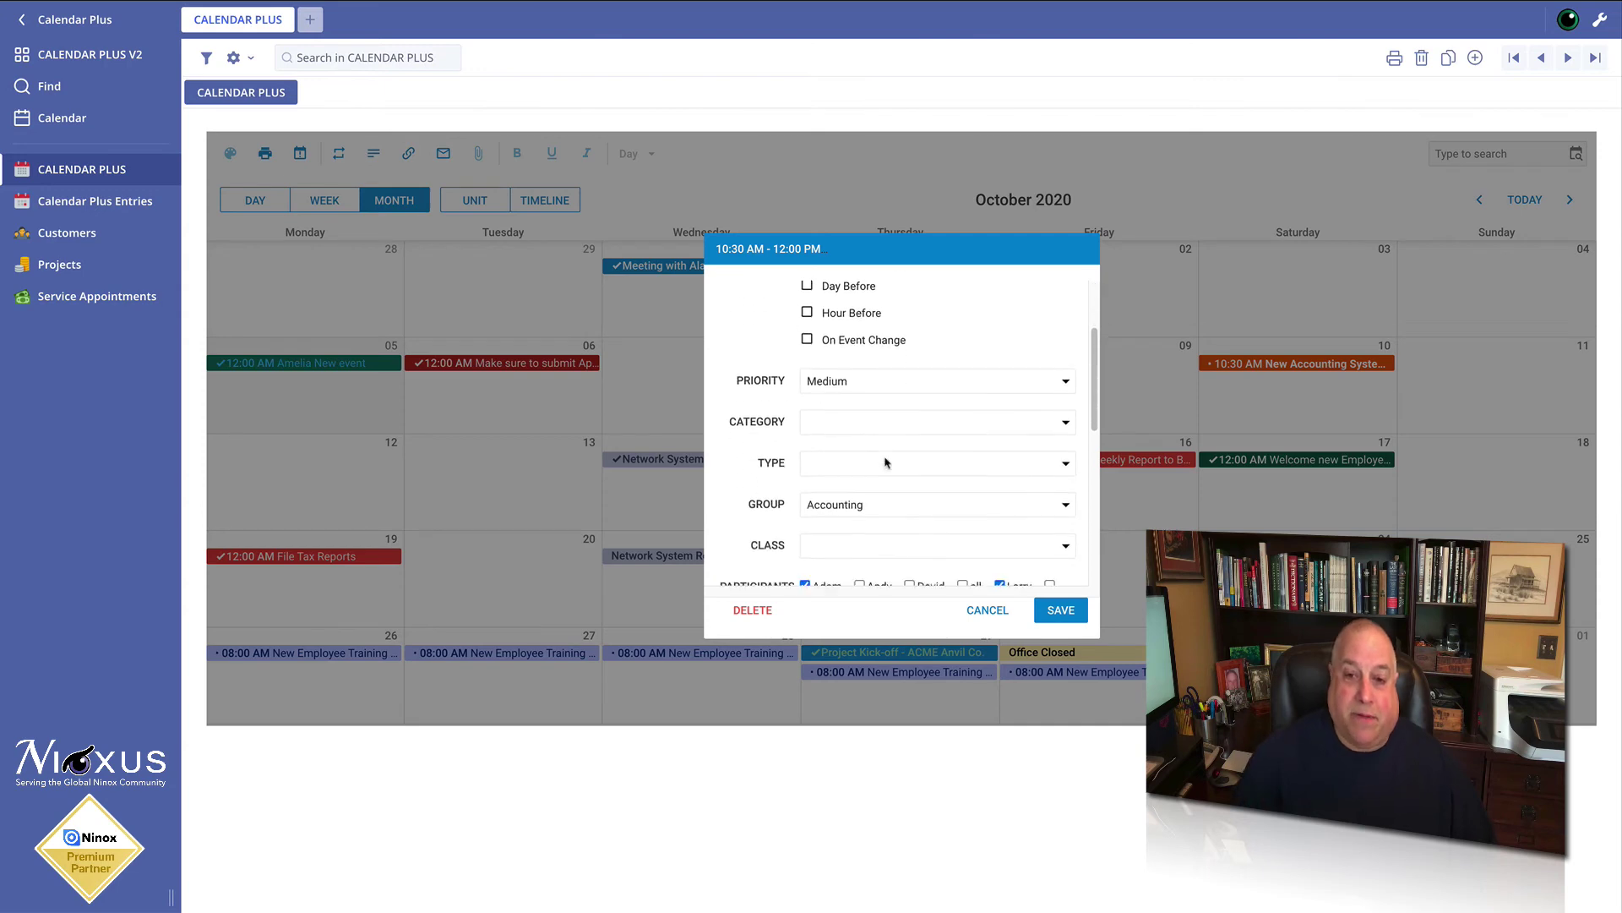
{"action": "scroll", "coordinate": [885, 462], "scroll_direction": "down", "scroll_amount": 5}
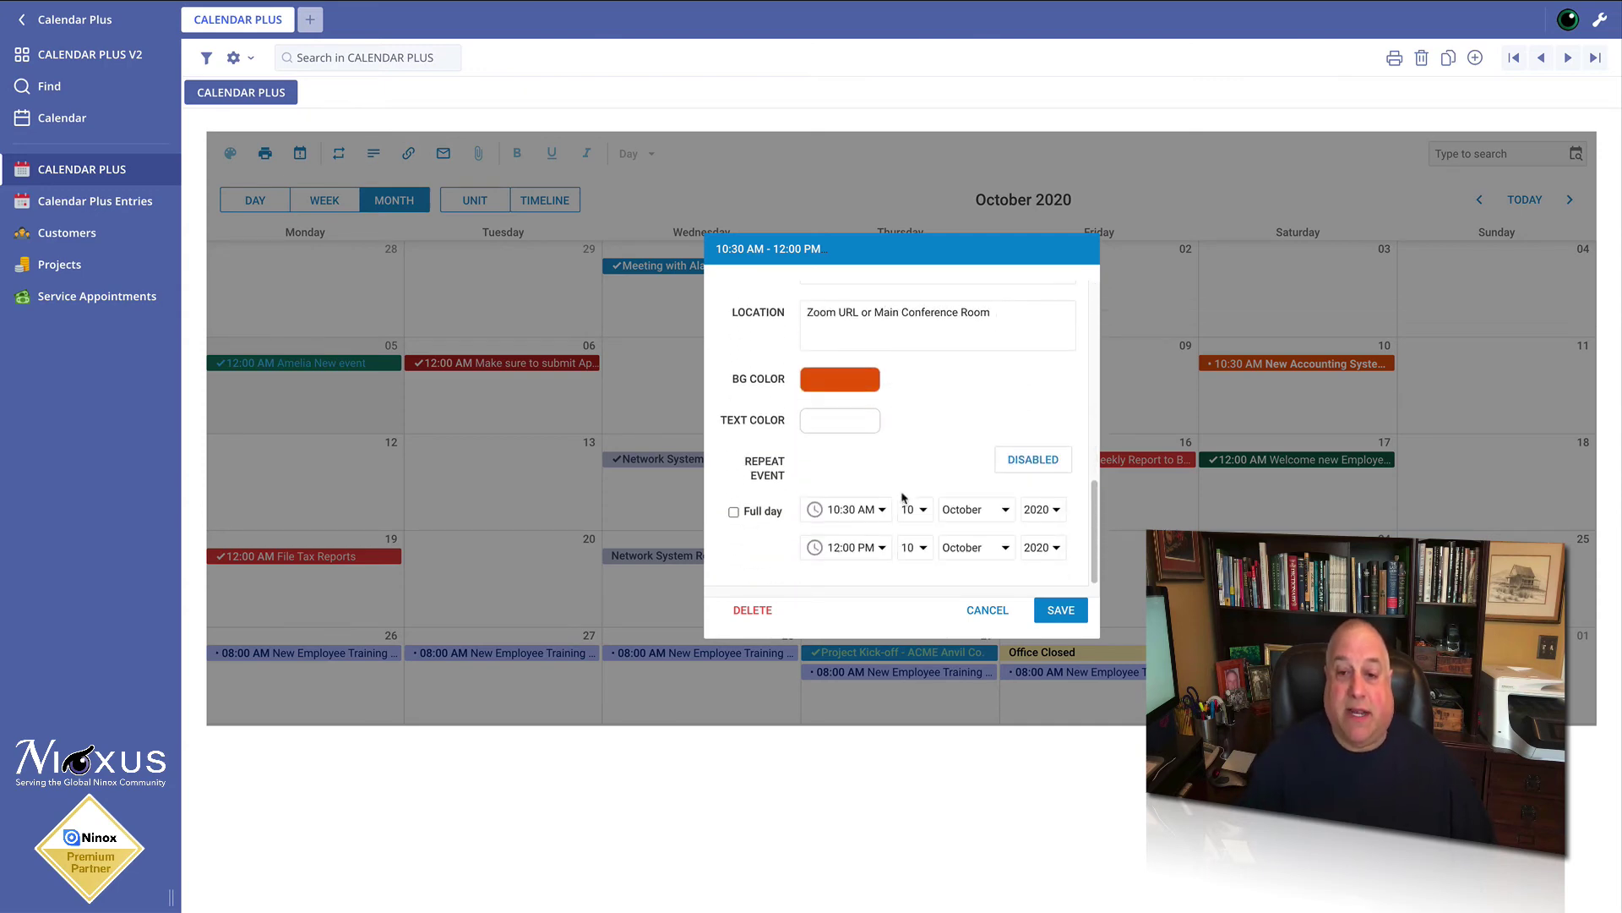
{"action": "left_click", "coordinate": [843, 513]}
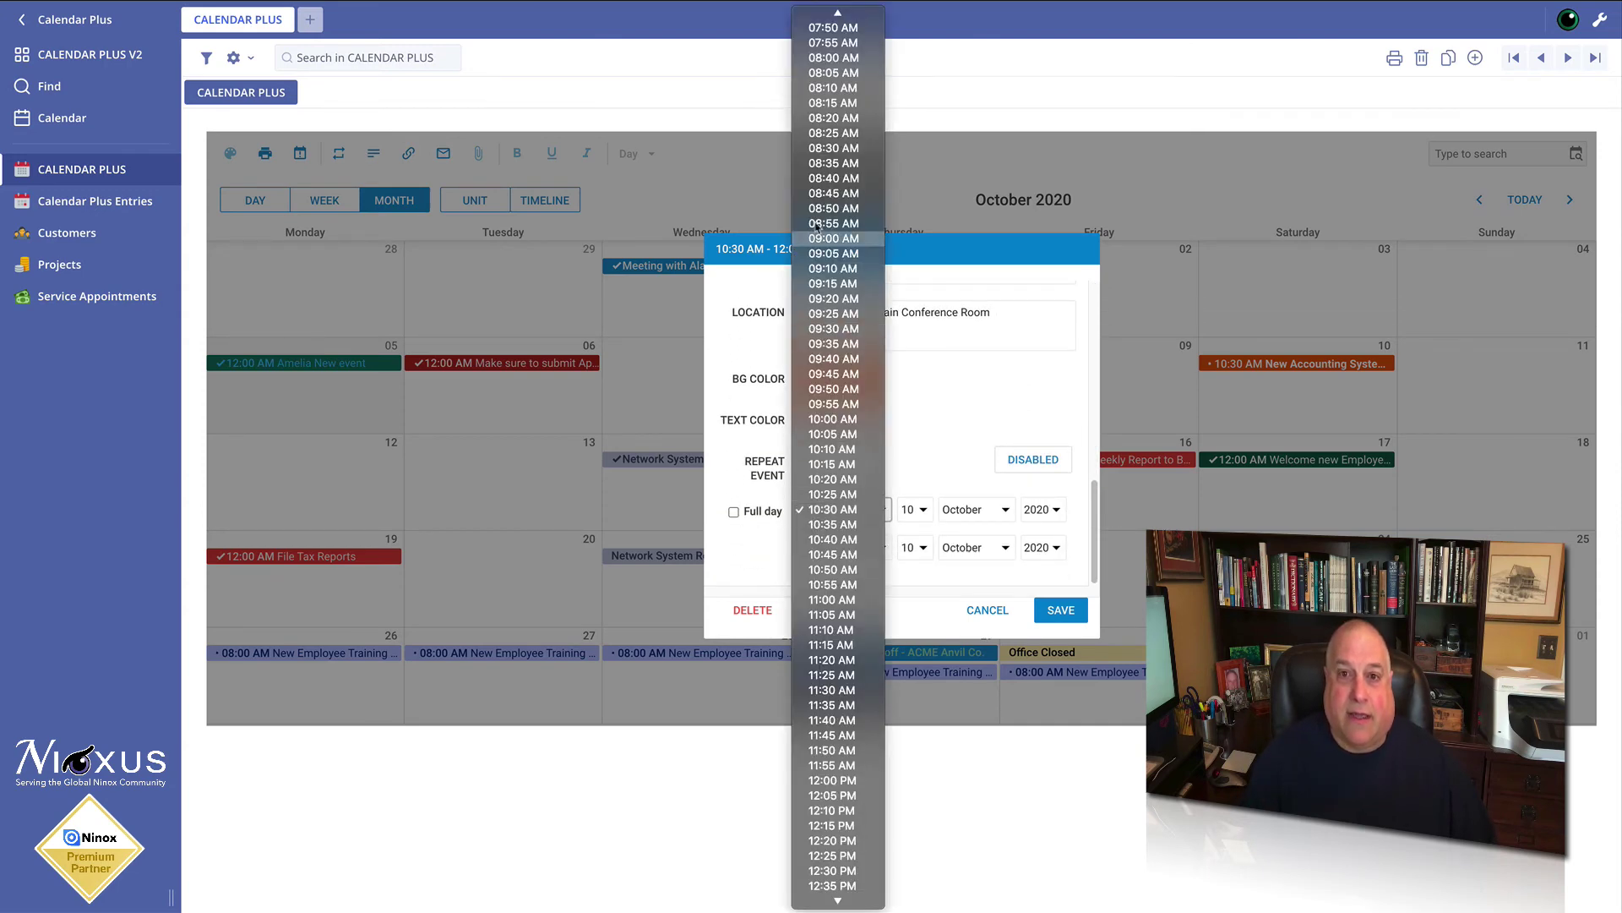
{"action": "left_click", "coordinate": [822, 156]}
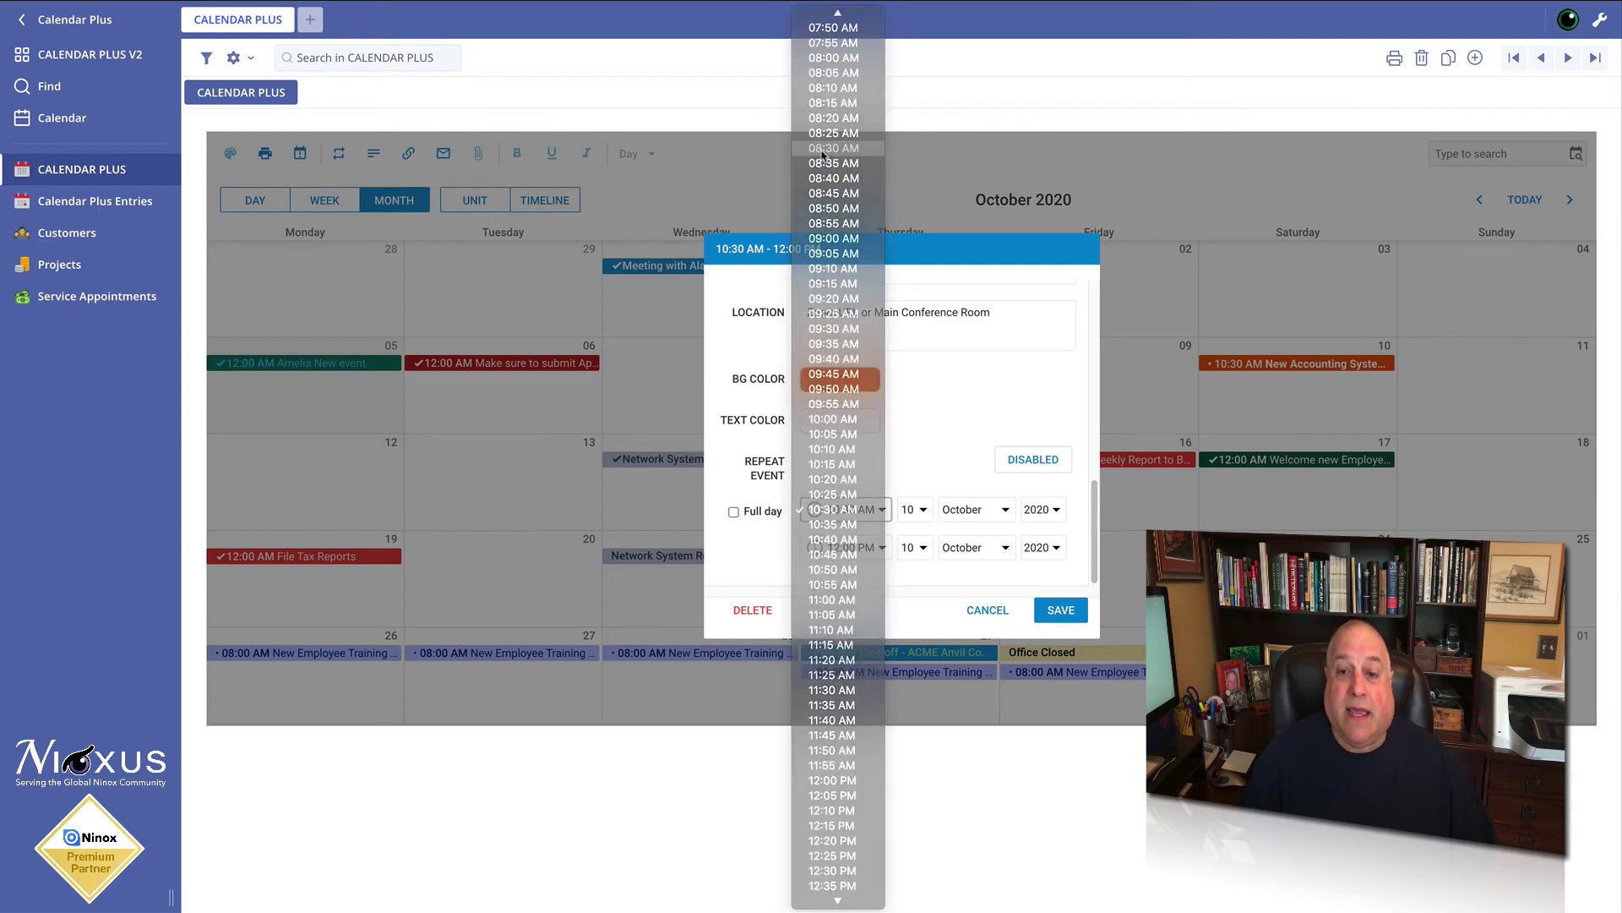
Step: Replace LUNCH with BREAKFAST in the notes and save the entry
{"action": "scroll", "coordinate": [902, 331], "scroll_direction": "up", "scroll_amount": 2}
{"action": "scroll", "coordinate": [903, 331], "scroll_direction": "up", "scroll_amount": 1}
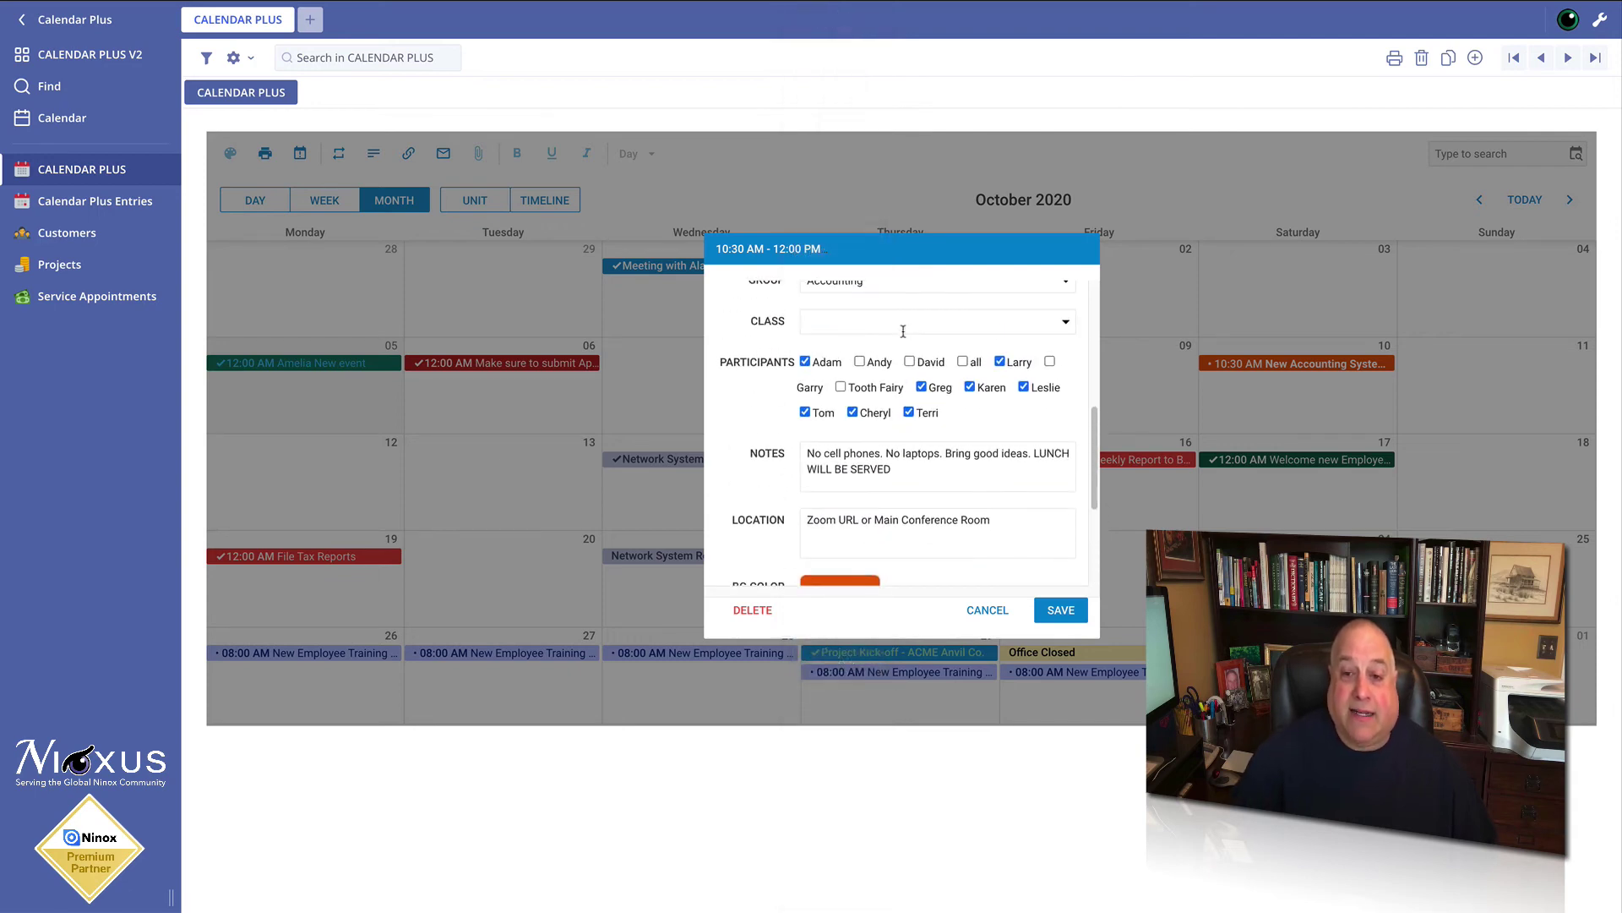
{"action": "left_click_drag", "start_coordinate": [1036, 452], "coordinate": [1071, 453]}
{"action": "type", "text": "BREAKFAST"}
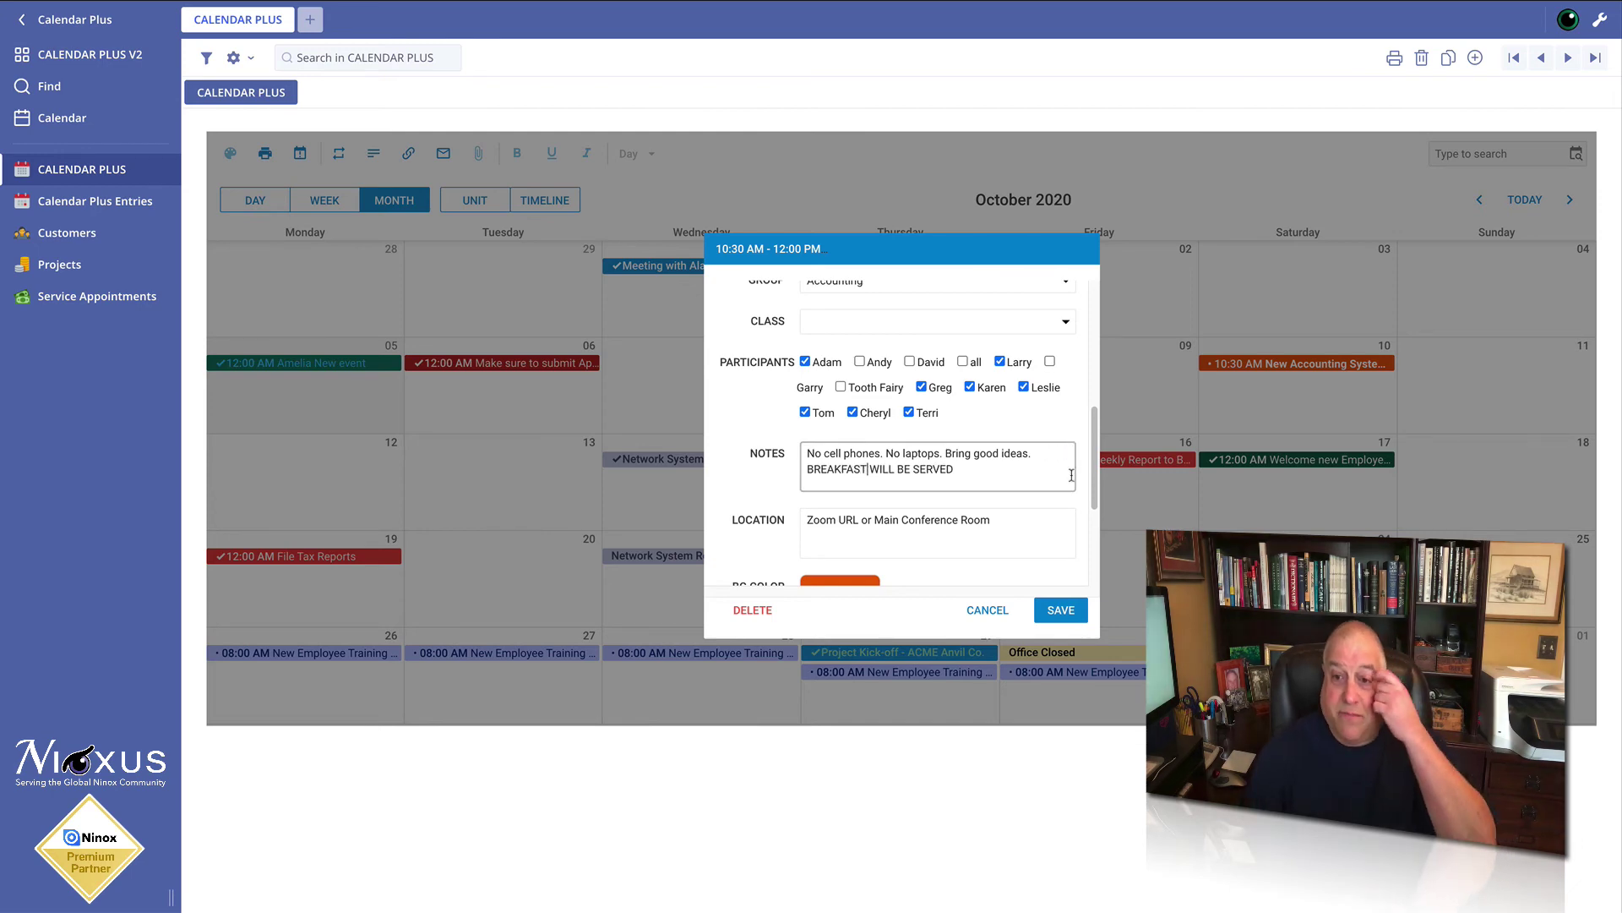
{"action": "left_click", "coordinate": [1061, 610]}
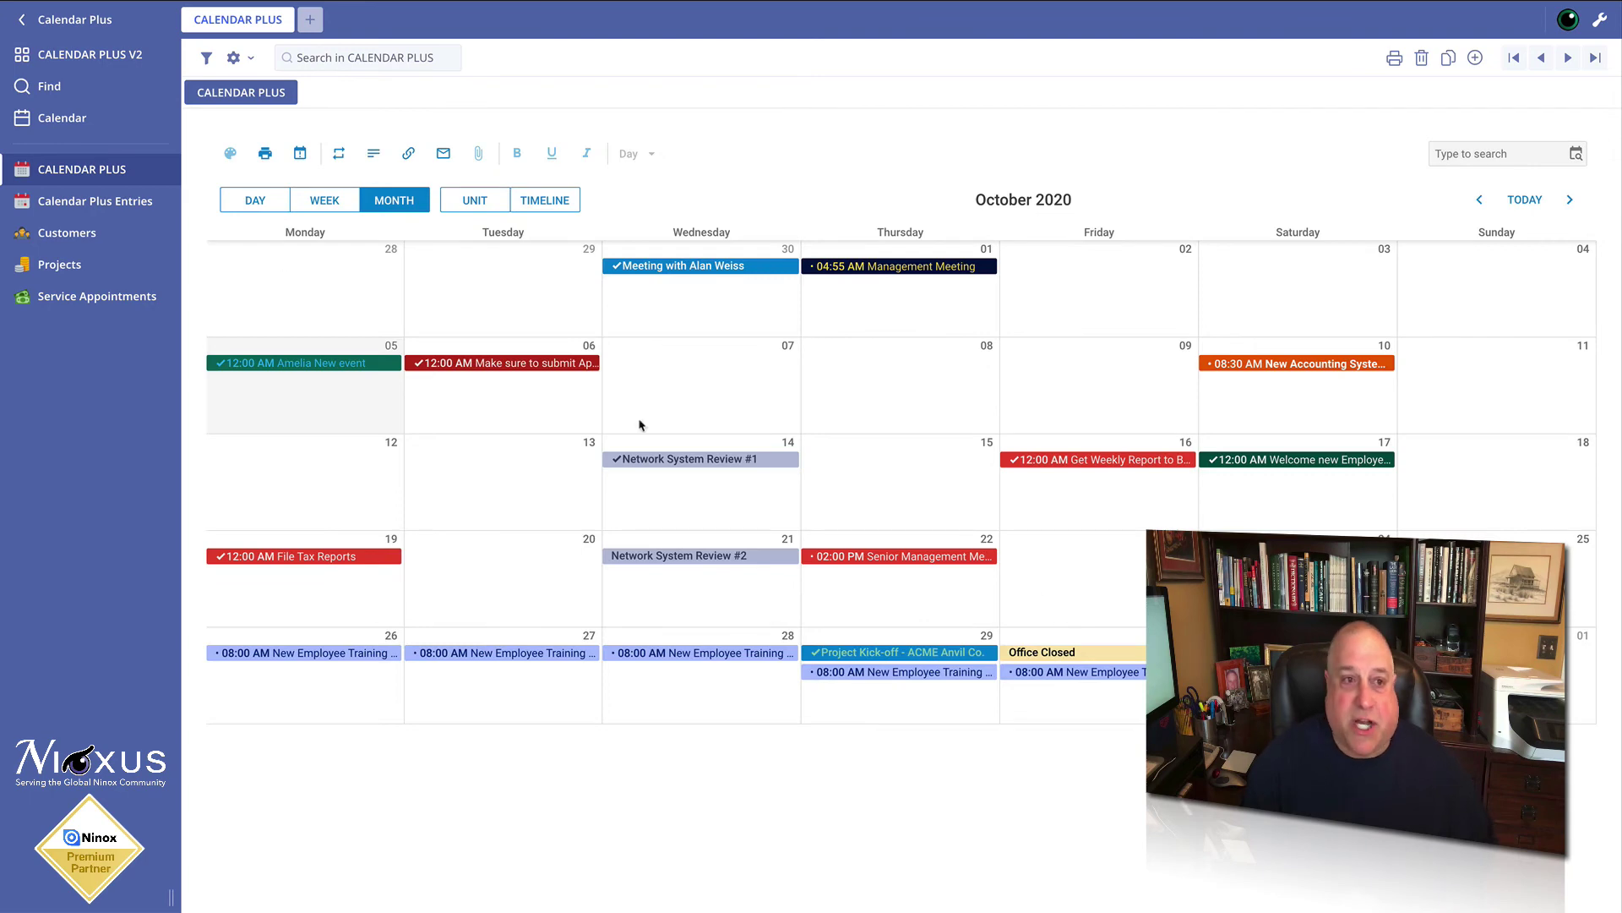
{"action": "left_click", "coordinate": [86, 202]}
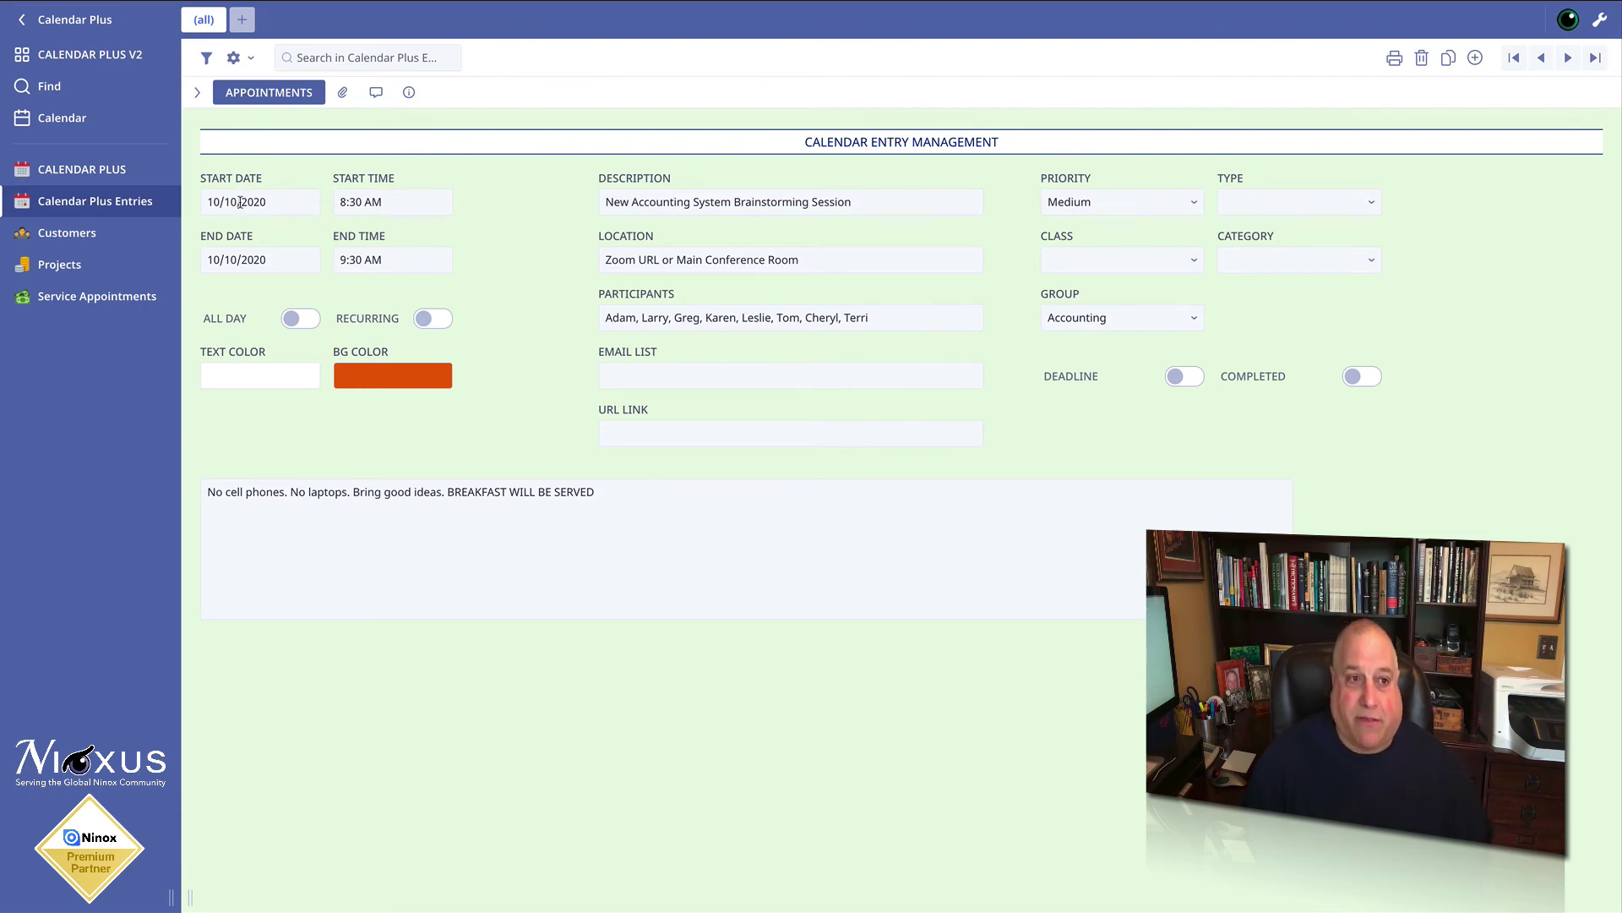
{"action": "left_click", "coordinate": [93, 171]}
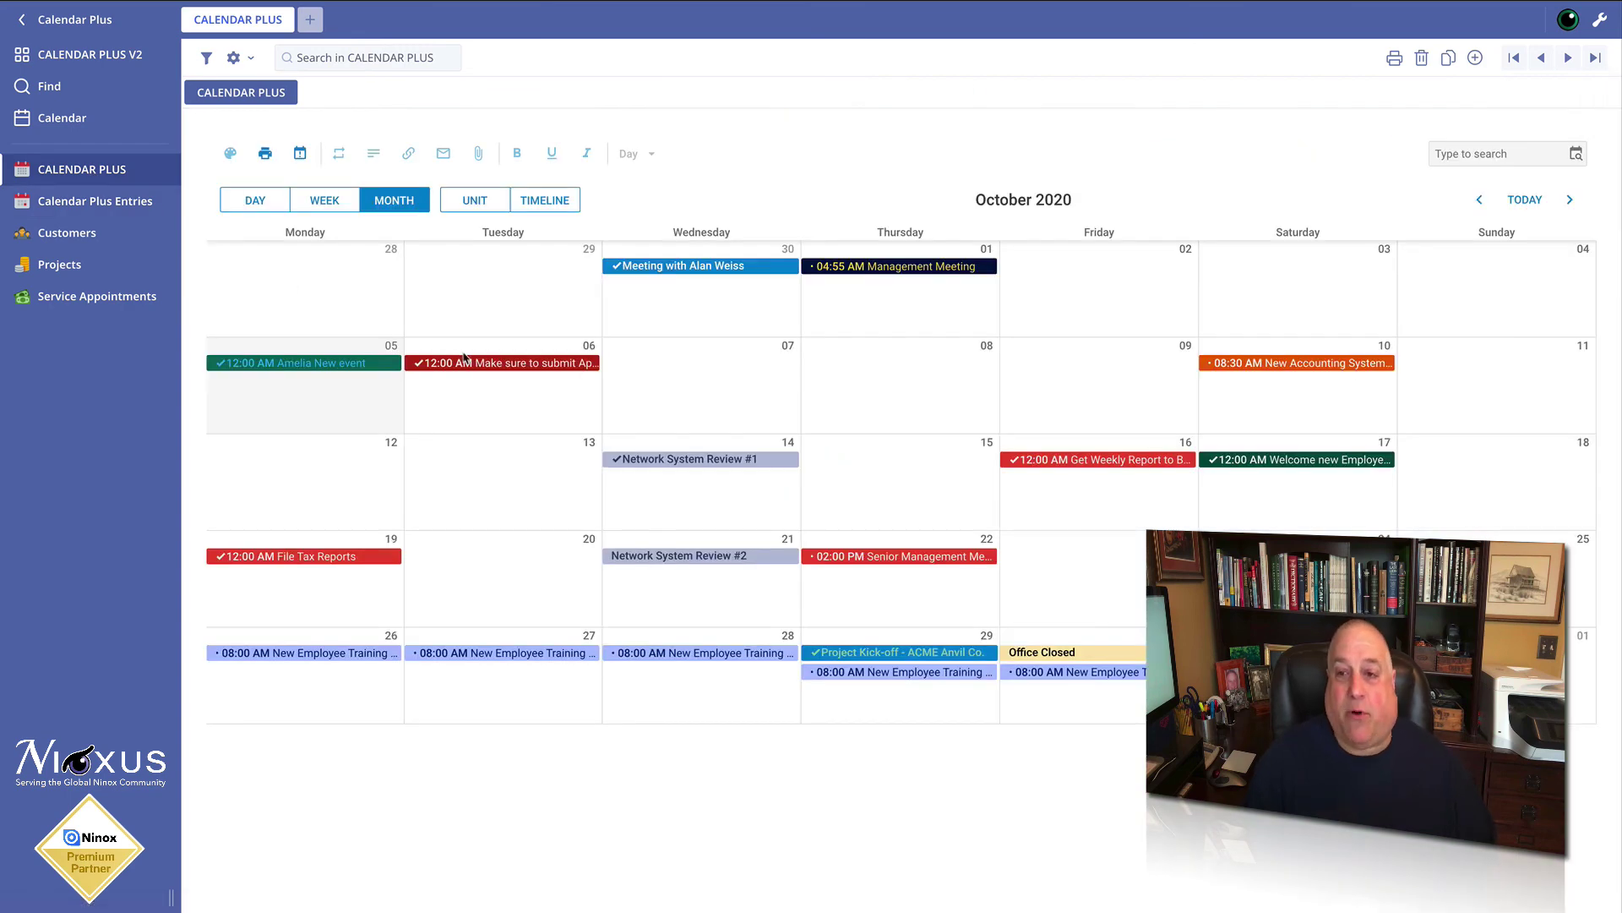
Step: Open and cancel the session's details, then drag it from October 10 to October 24
{"action": "double_click", "coordinate": [1292, 365]}
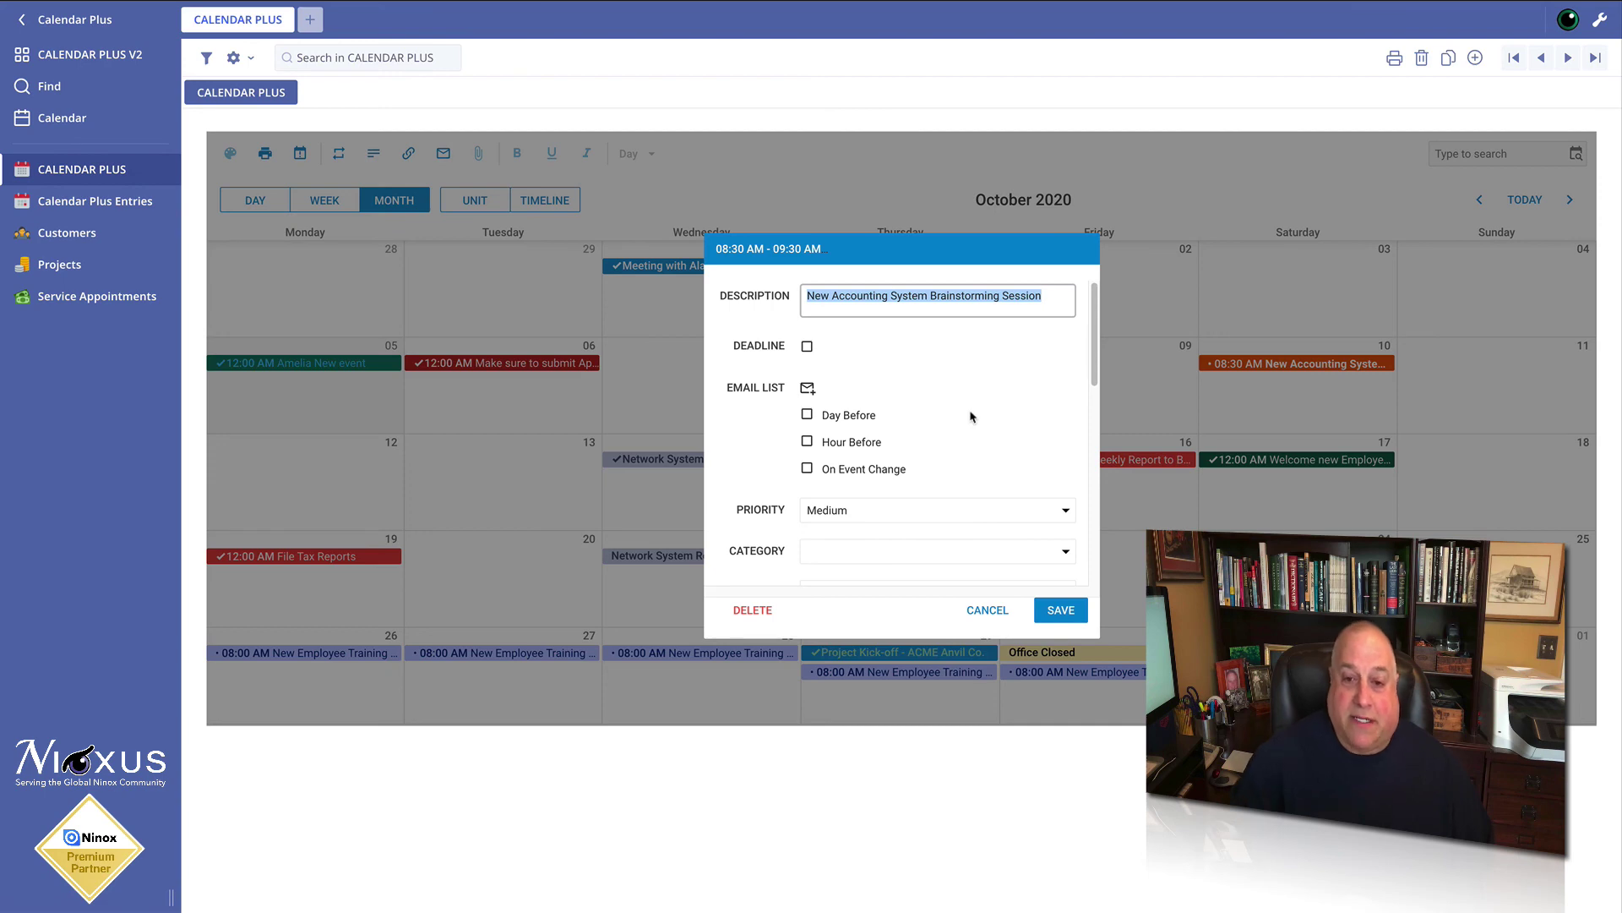
{"action": "left_click", "coordinate": [986, 609]}
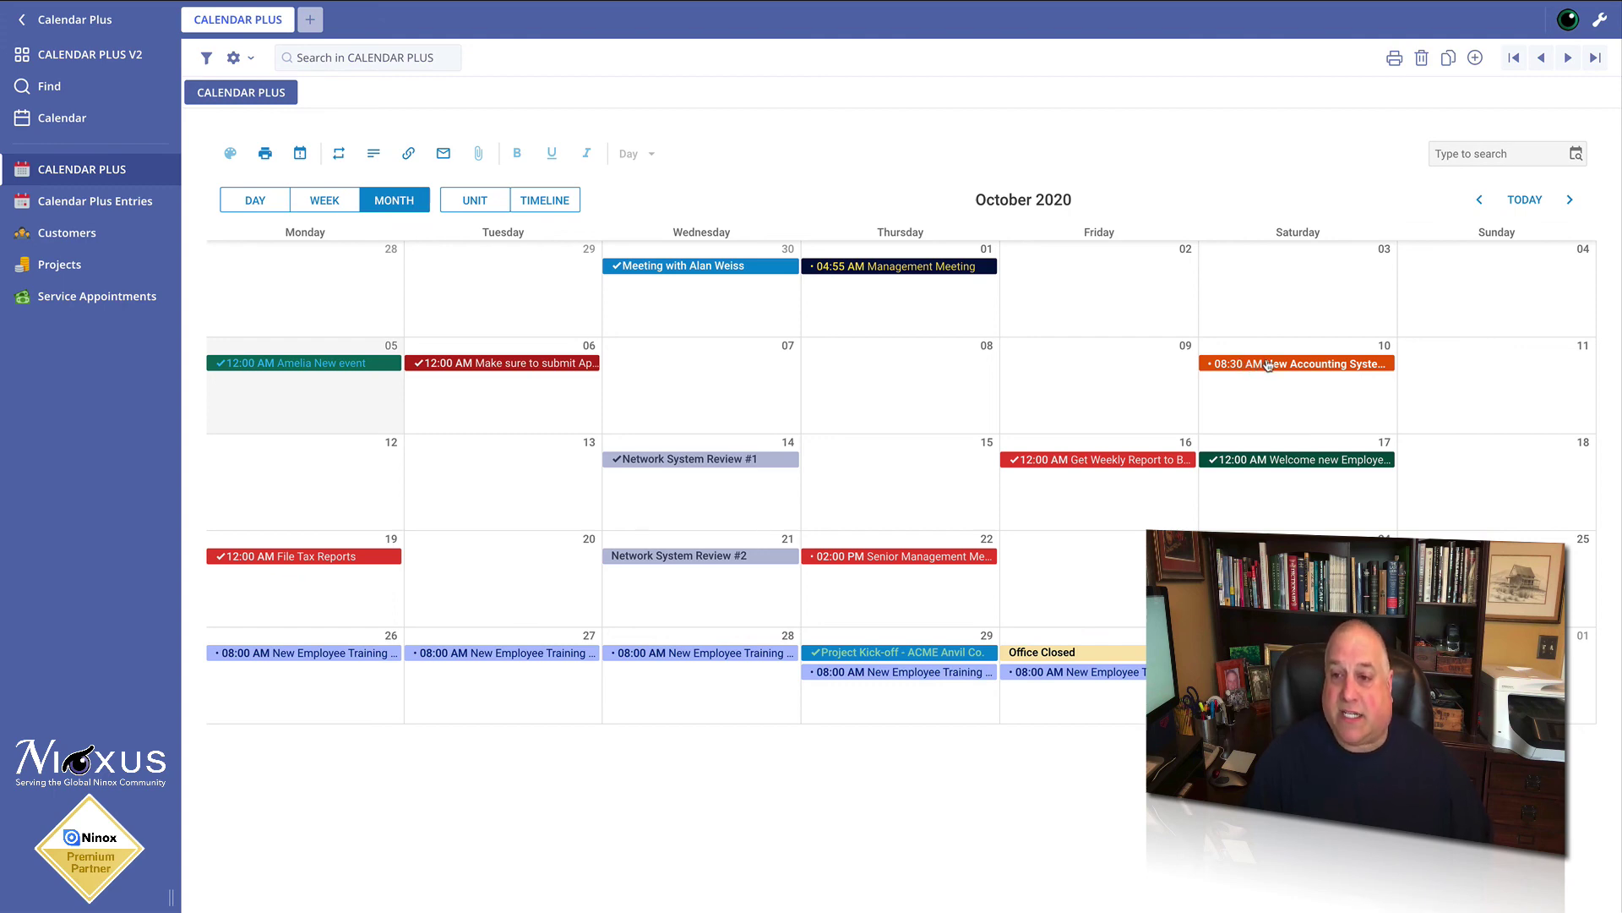
{"action": "left_click_drag", "start_coordinate": [1268, 365], "coordinate": [1268, 480]}
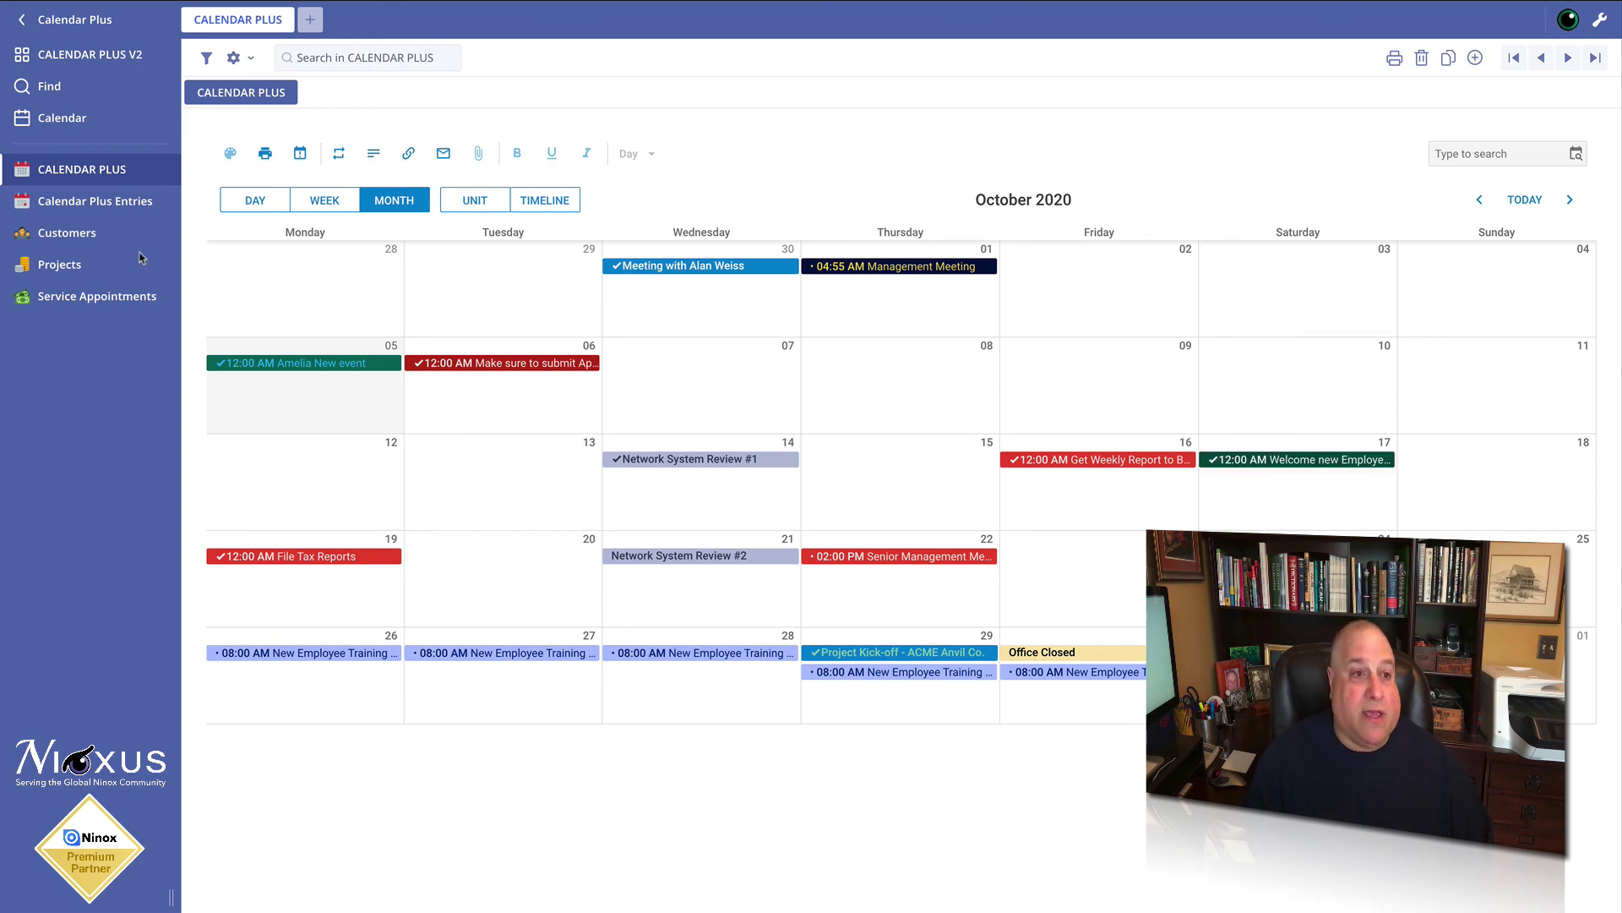
{"action": "left_click", "coordinate": [108, 205]}
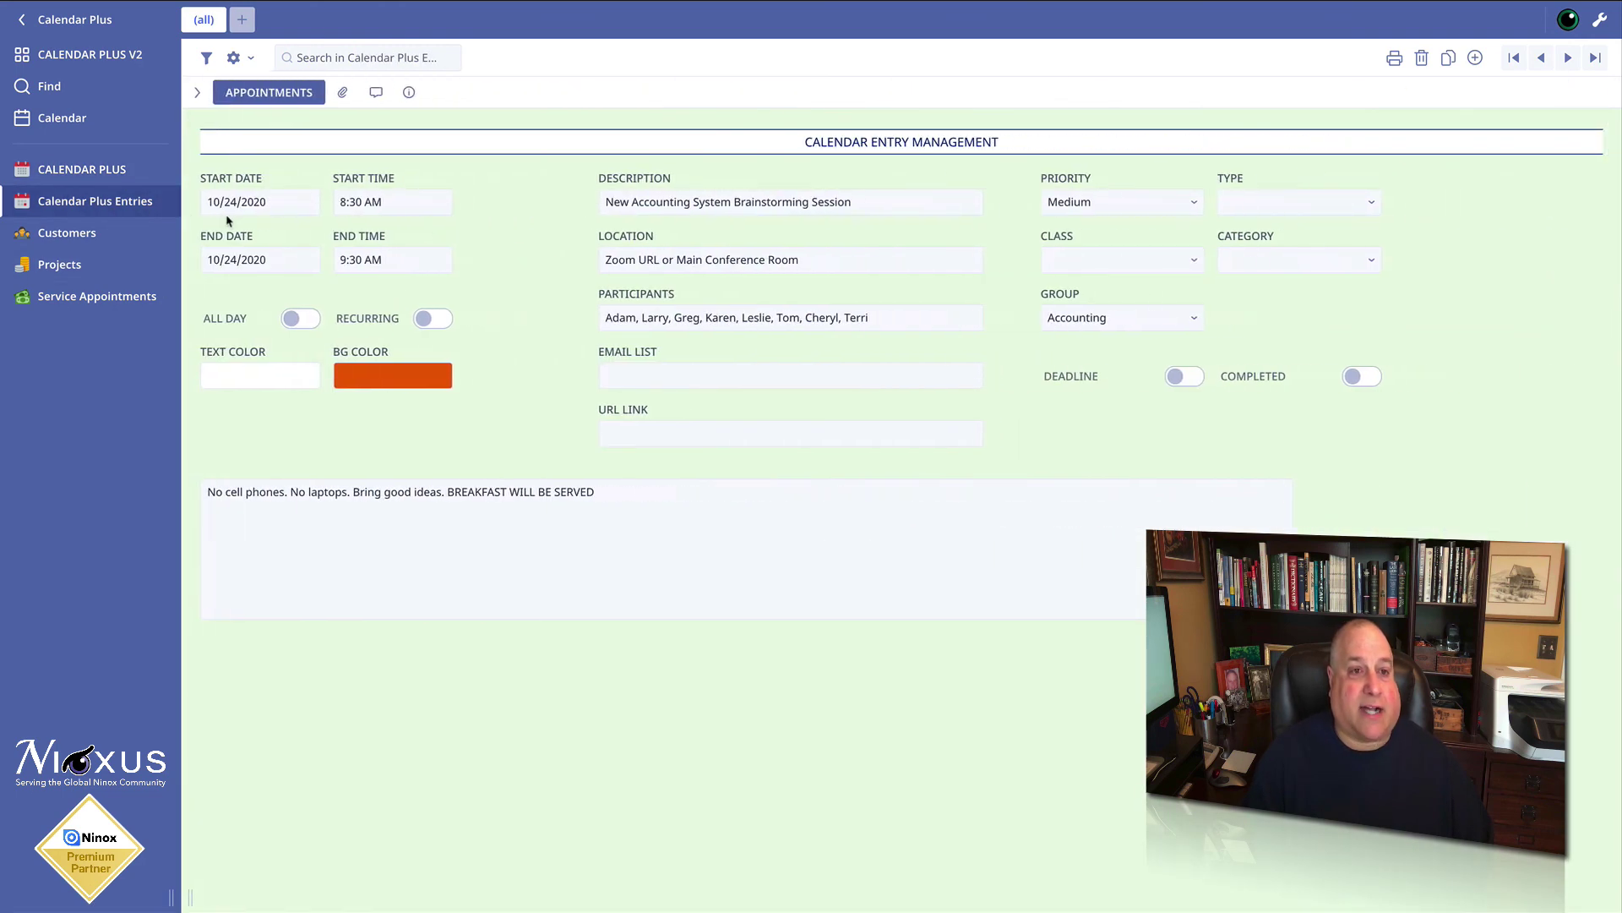
{"action": "left_click_drag", "start_coordinate": [276, 207], "coordinate": [199, 205]}
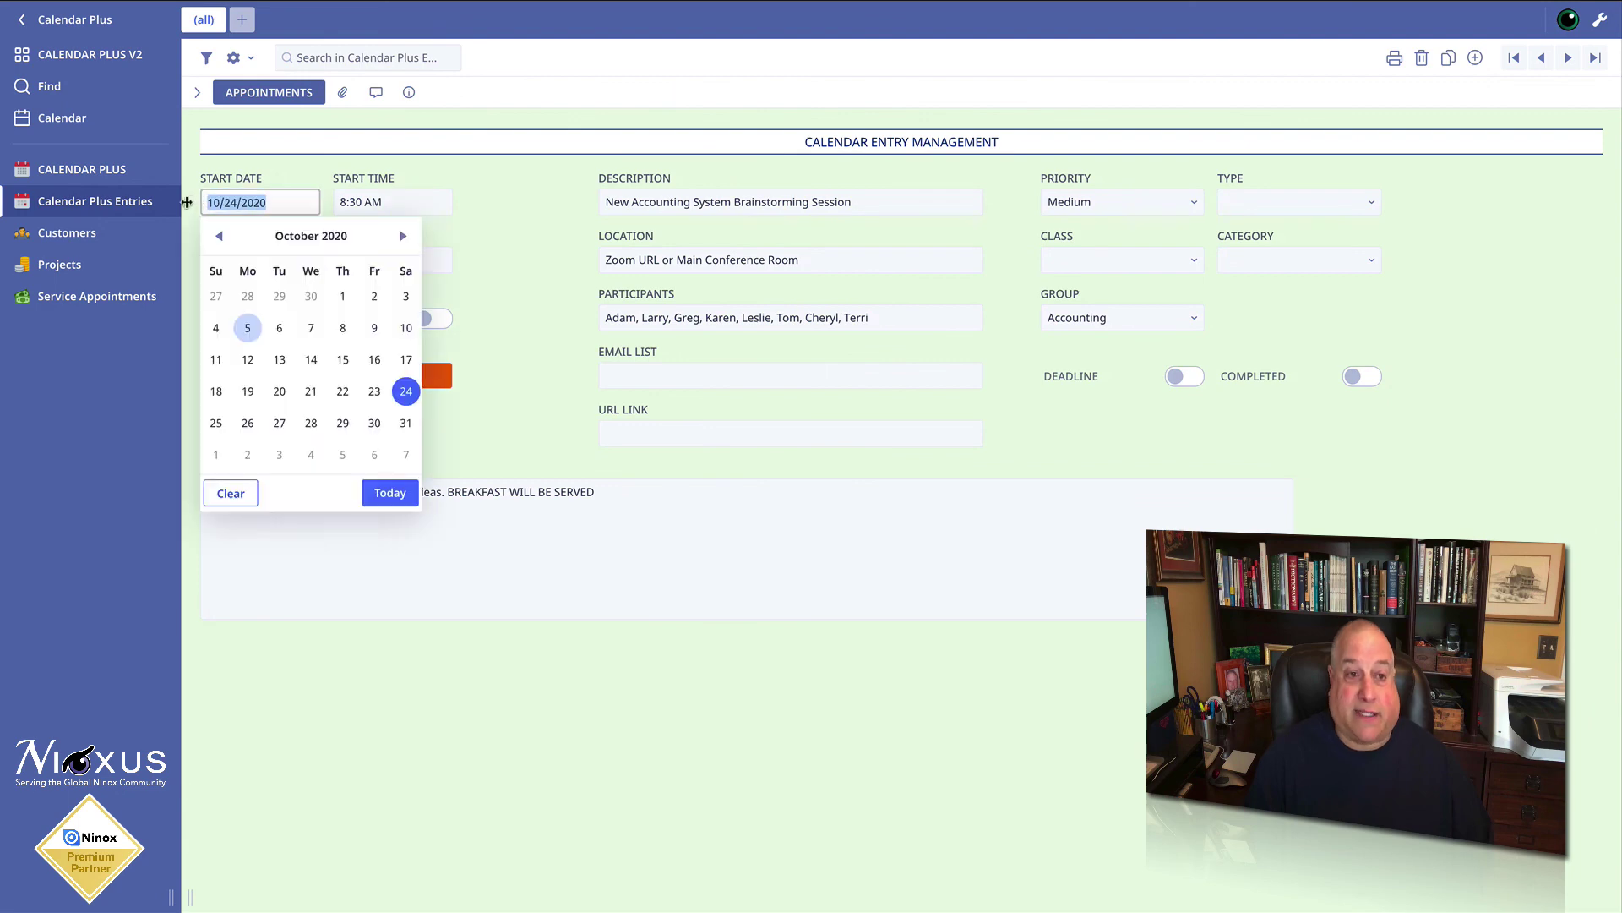
{"action": "left_click", "coordinate": [550, 800]}
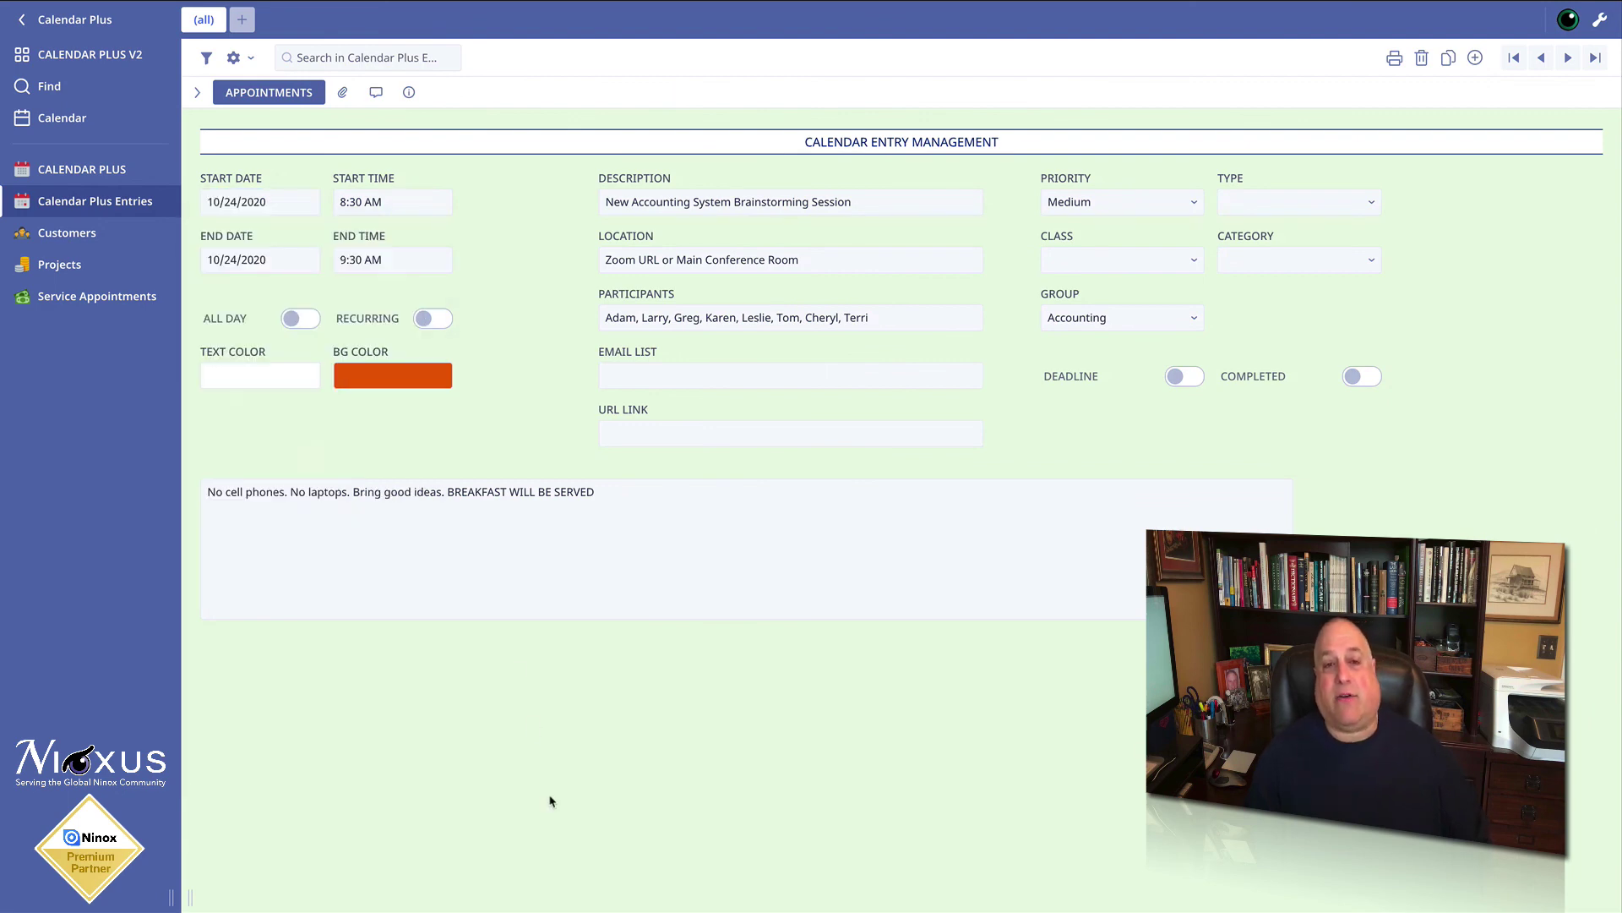